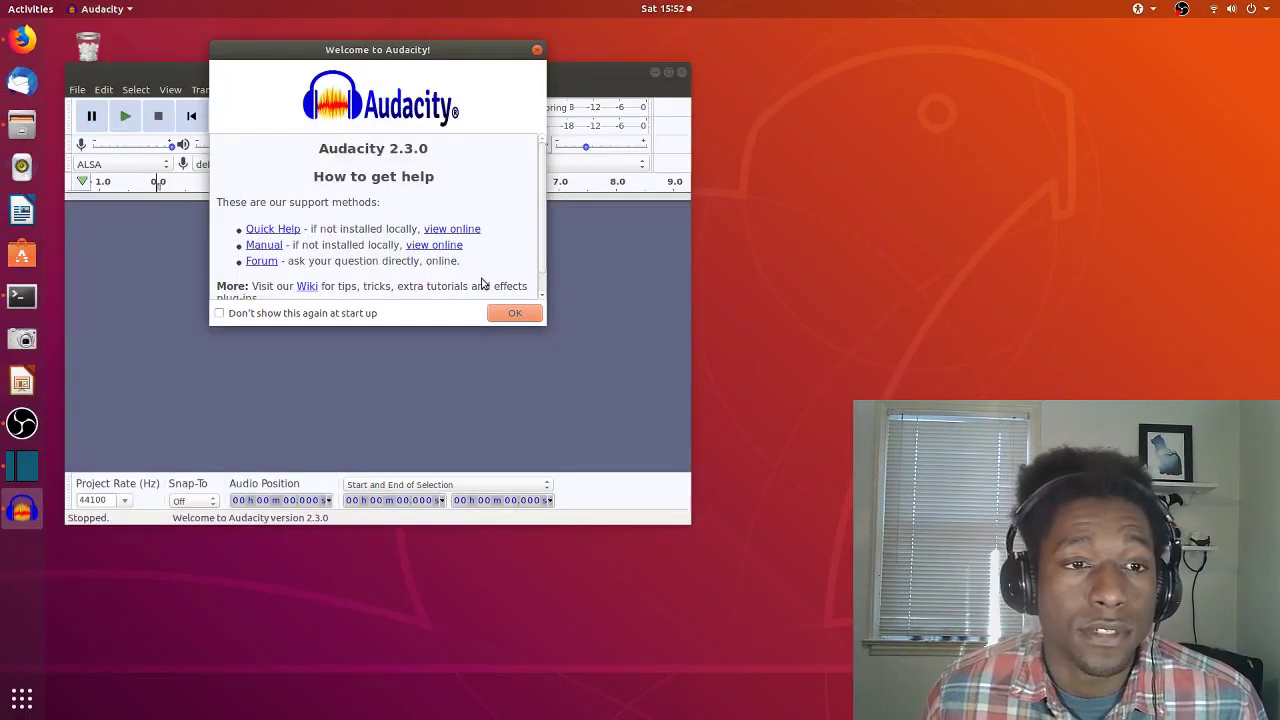
- Move the Welcome dialog away from the Audacity window and maximize the main window
drag(445, 55, 1106, 127)
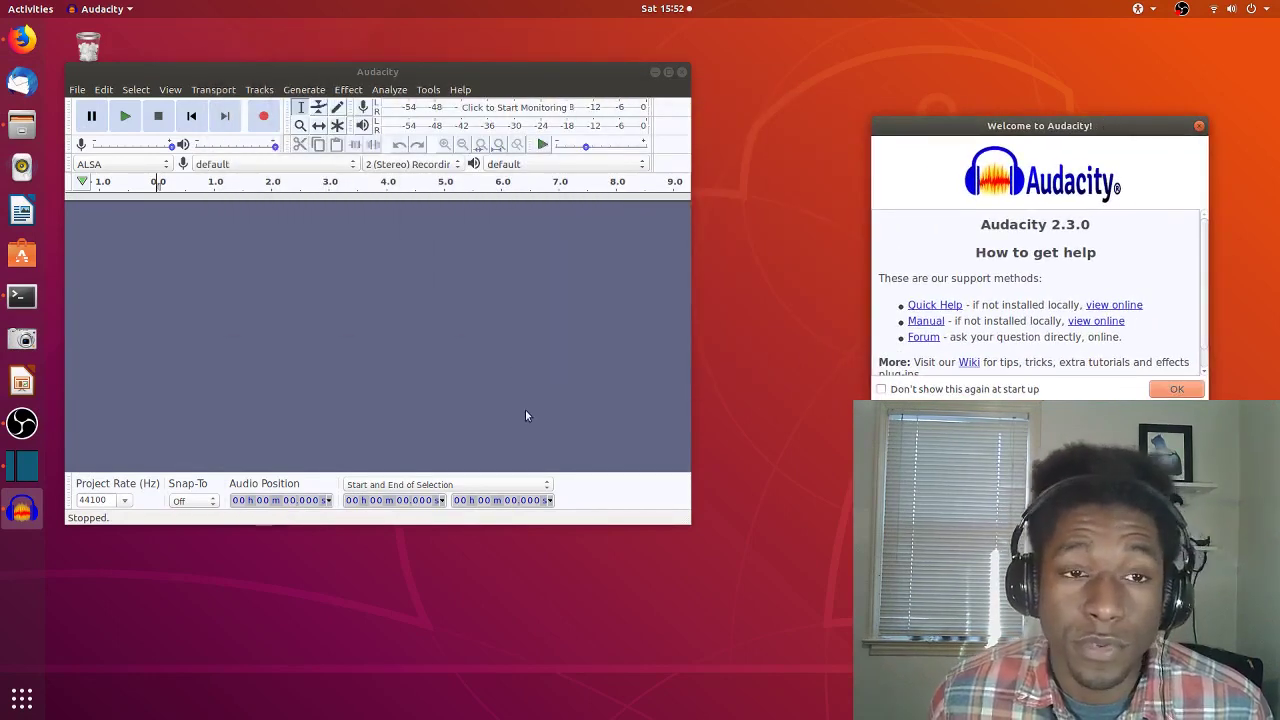
drag(323, 72, 411, 74)
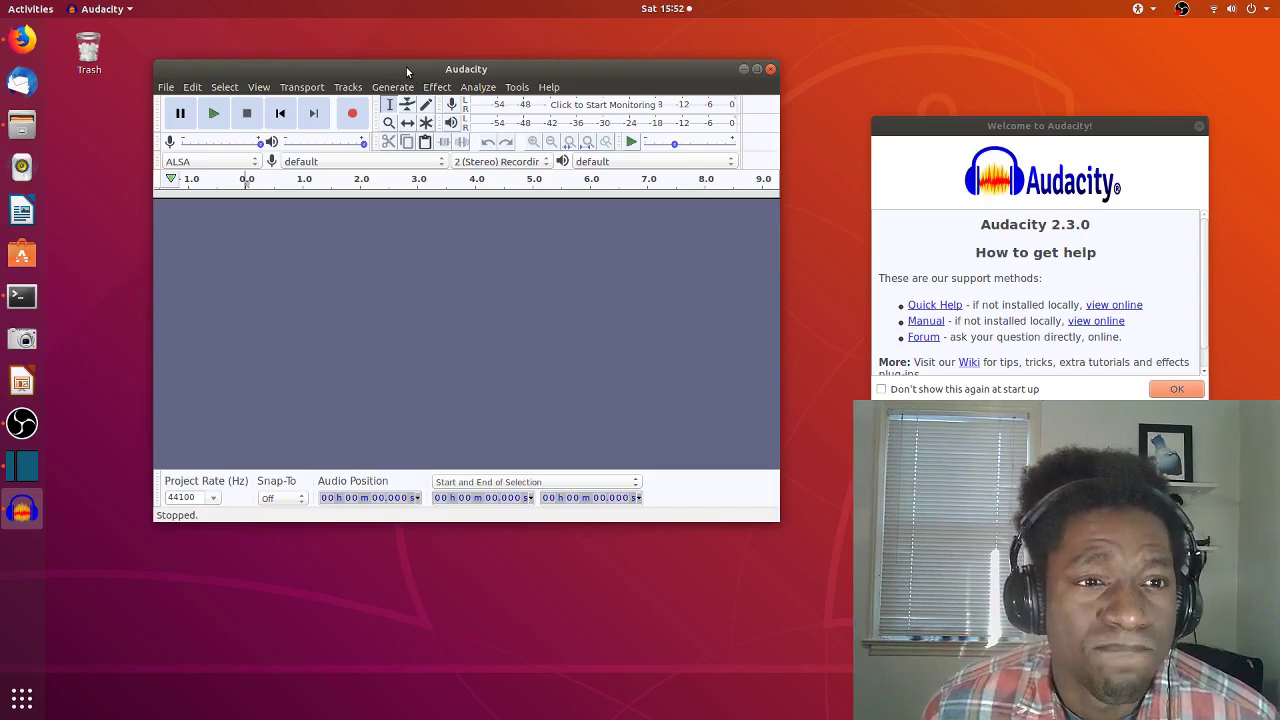
click(758, 70)
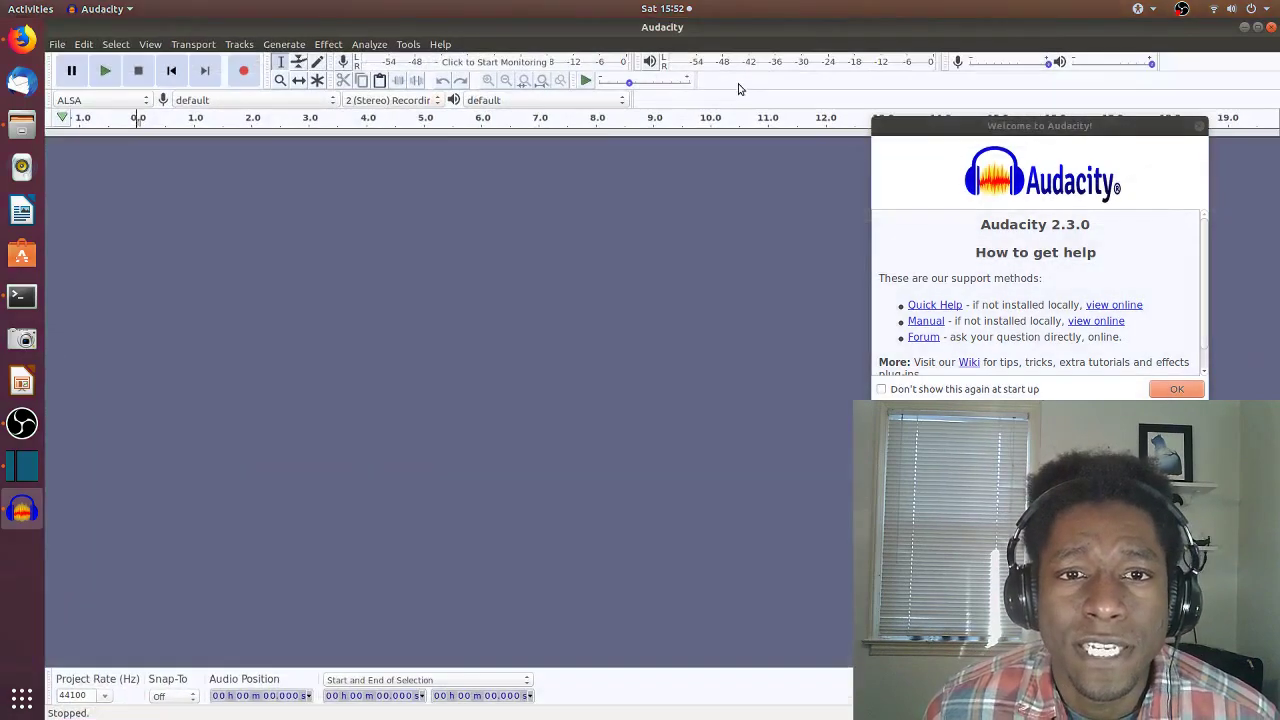
click(58, 45)
mouse_move(80, 46)
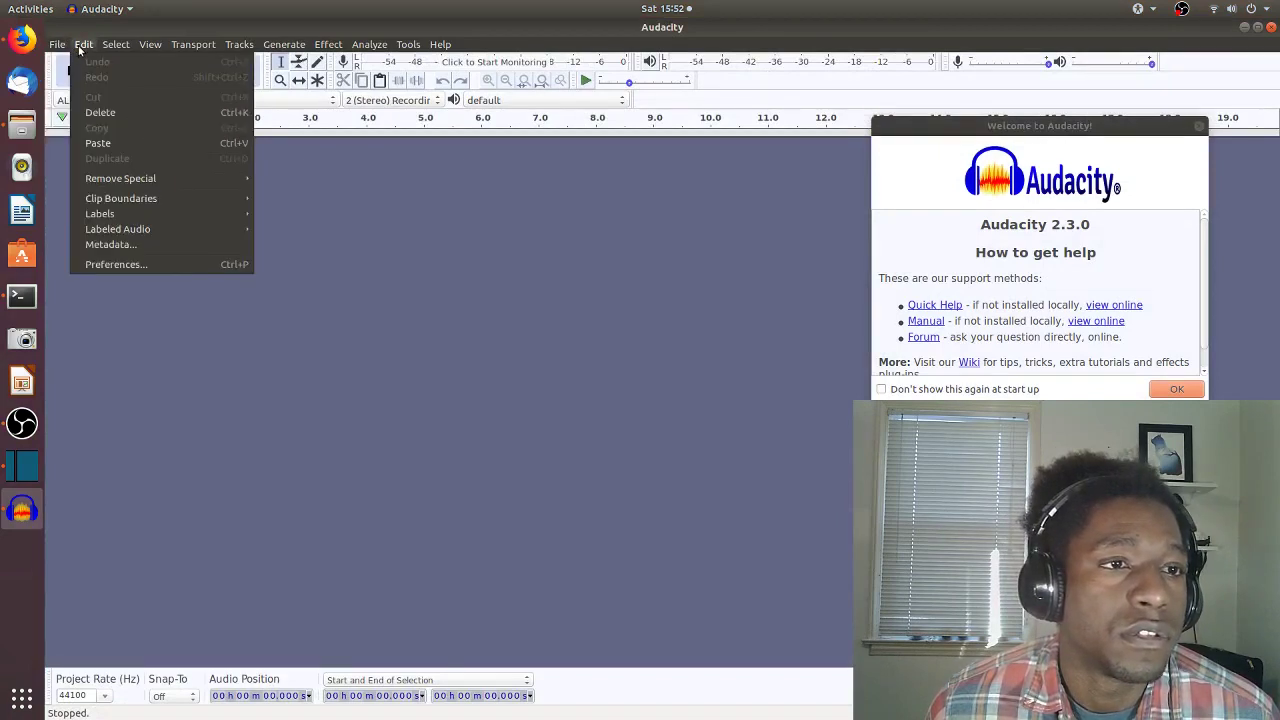
mouse_move(240, 49)
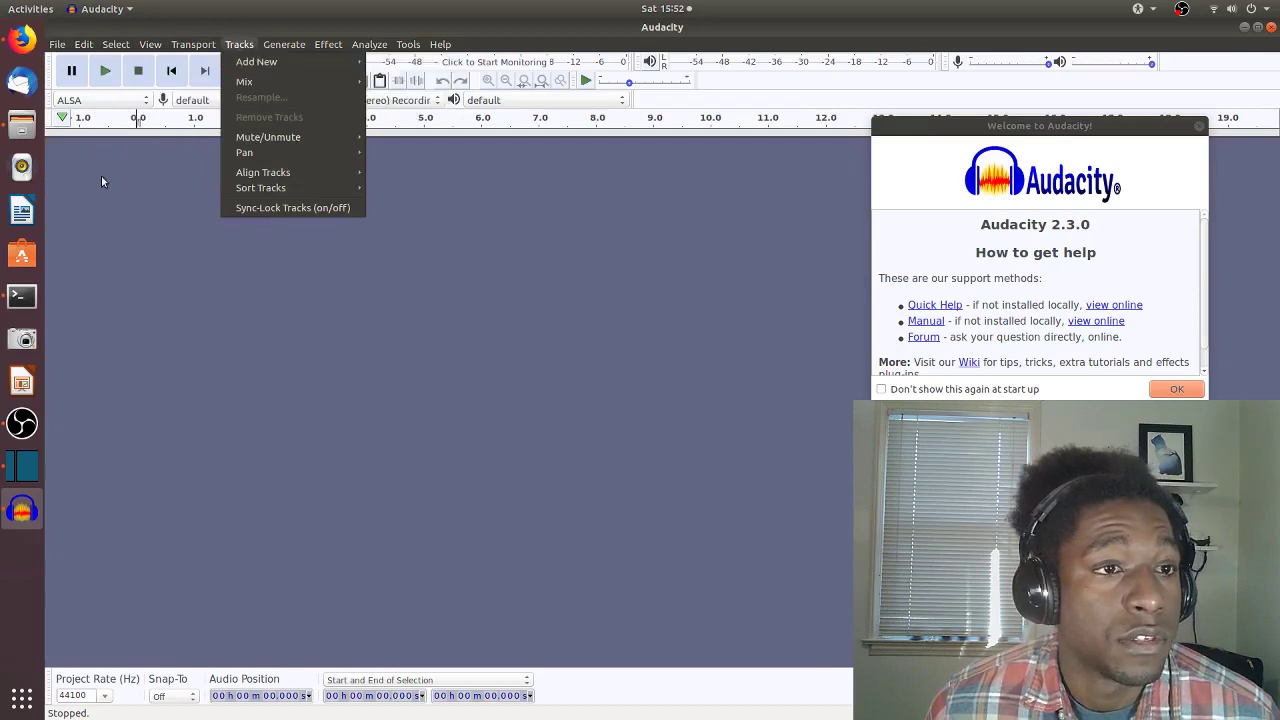
click(64, 225)
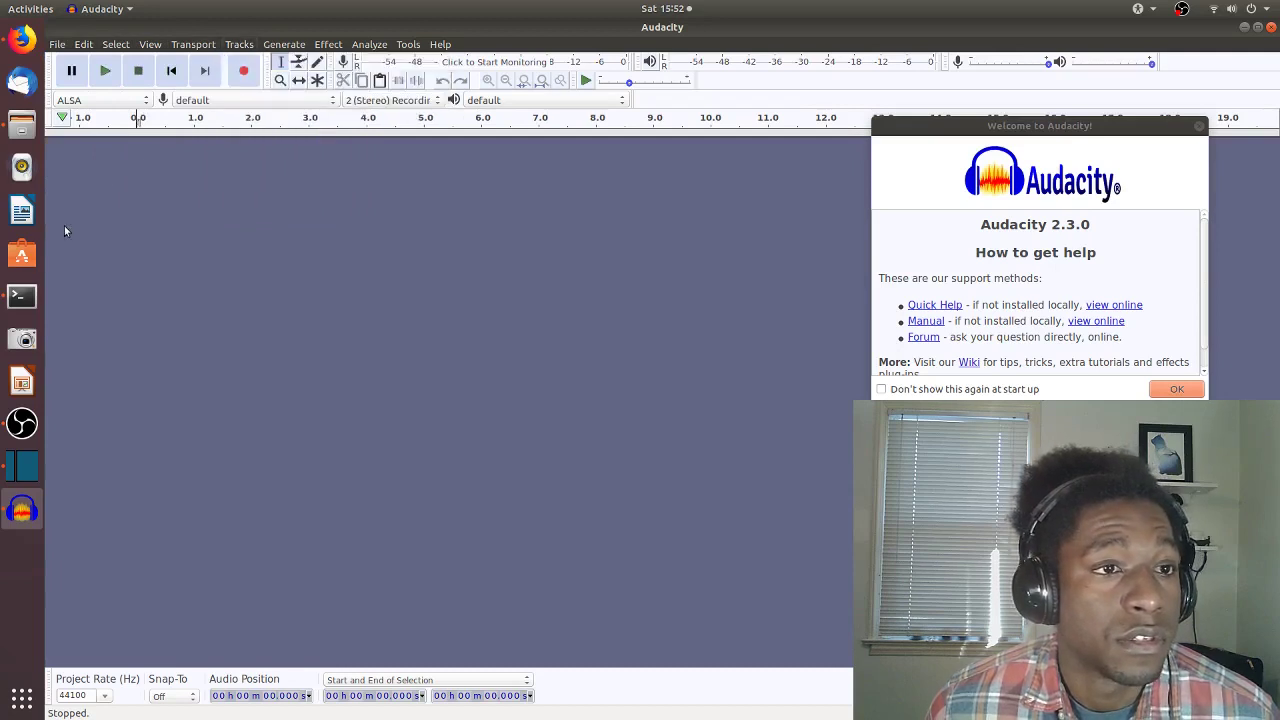
- Record a voice clip about 10 seconds long on a new stereo track and play it back
click(244, 72)
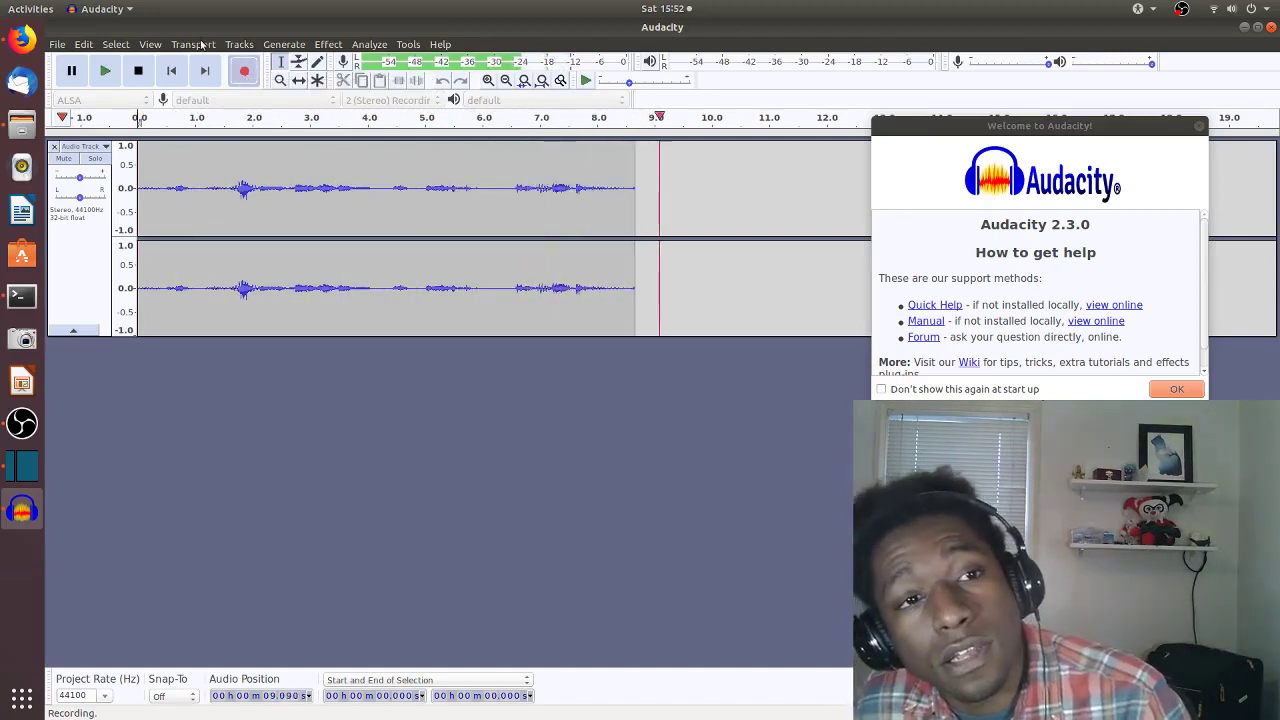
key(space)
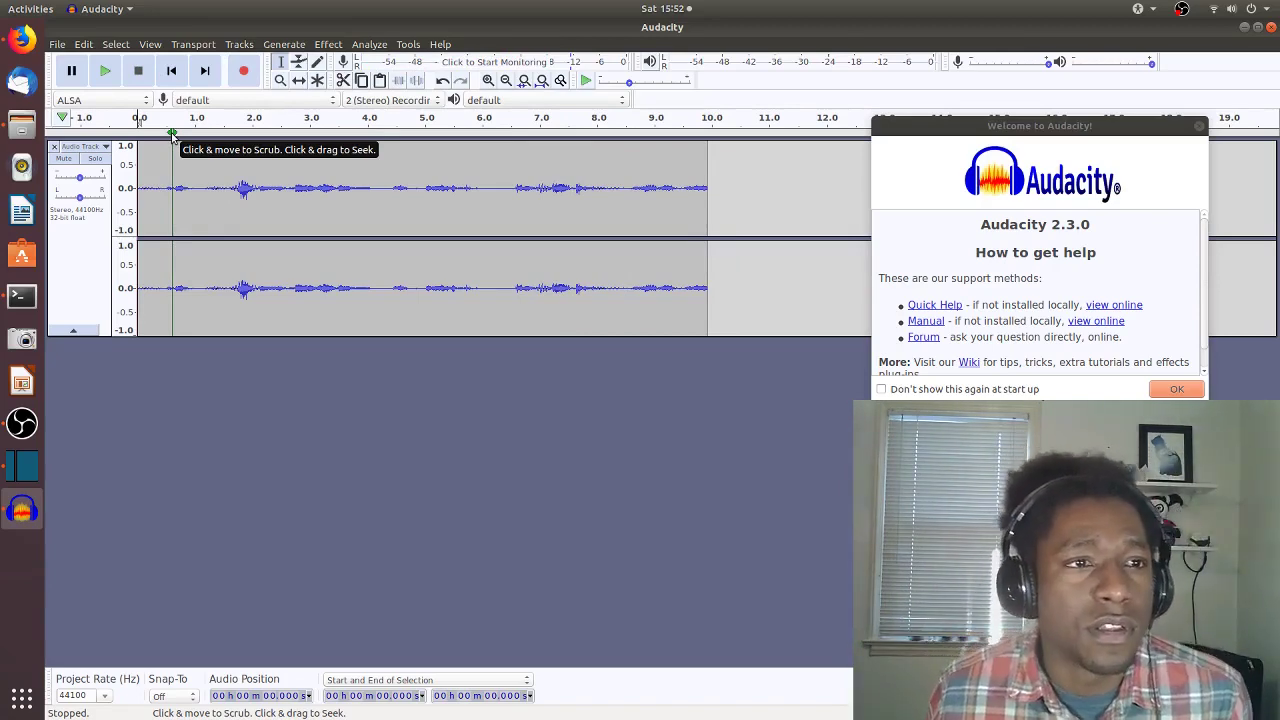
click(106, 72)
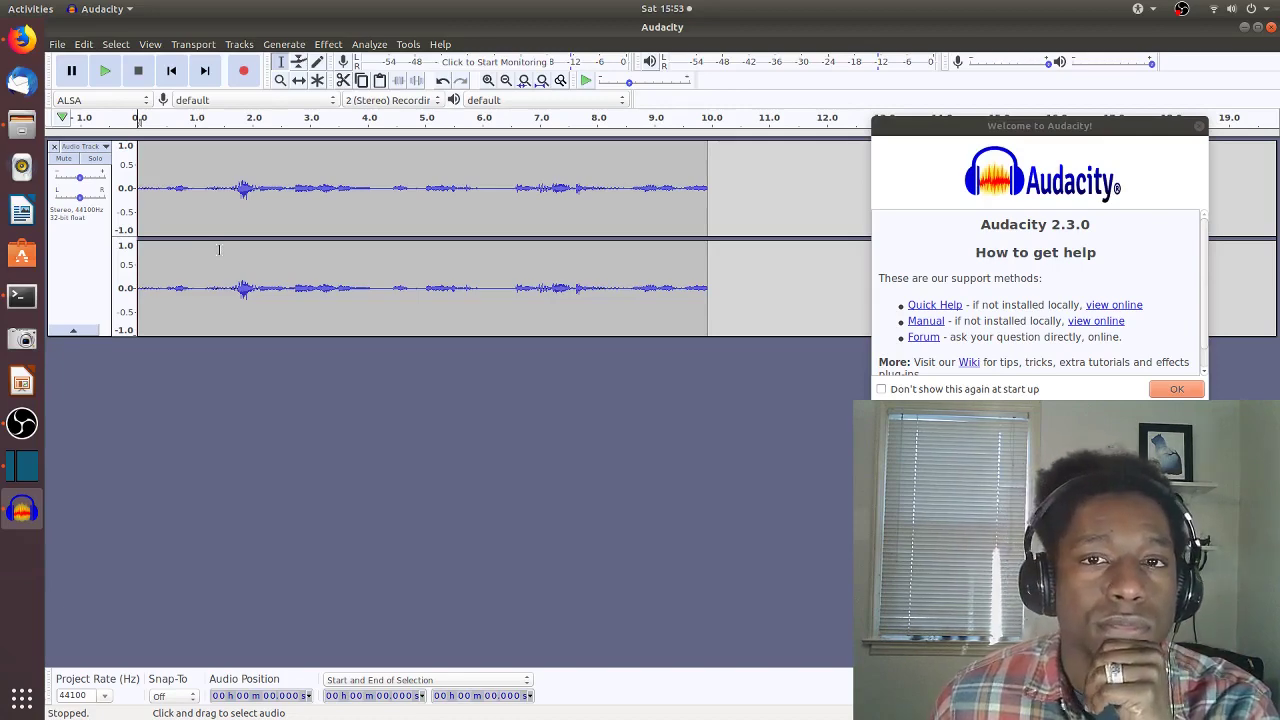
- Switch to Firefox and quit it, closing all of its open tabs
click(20, 38)
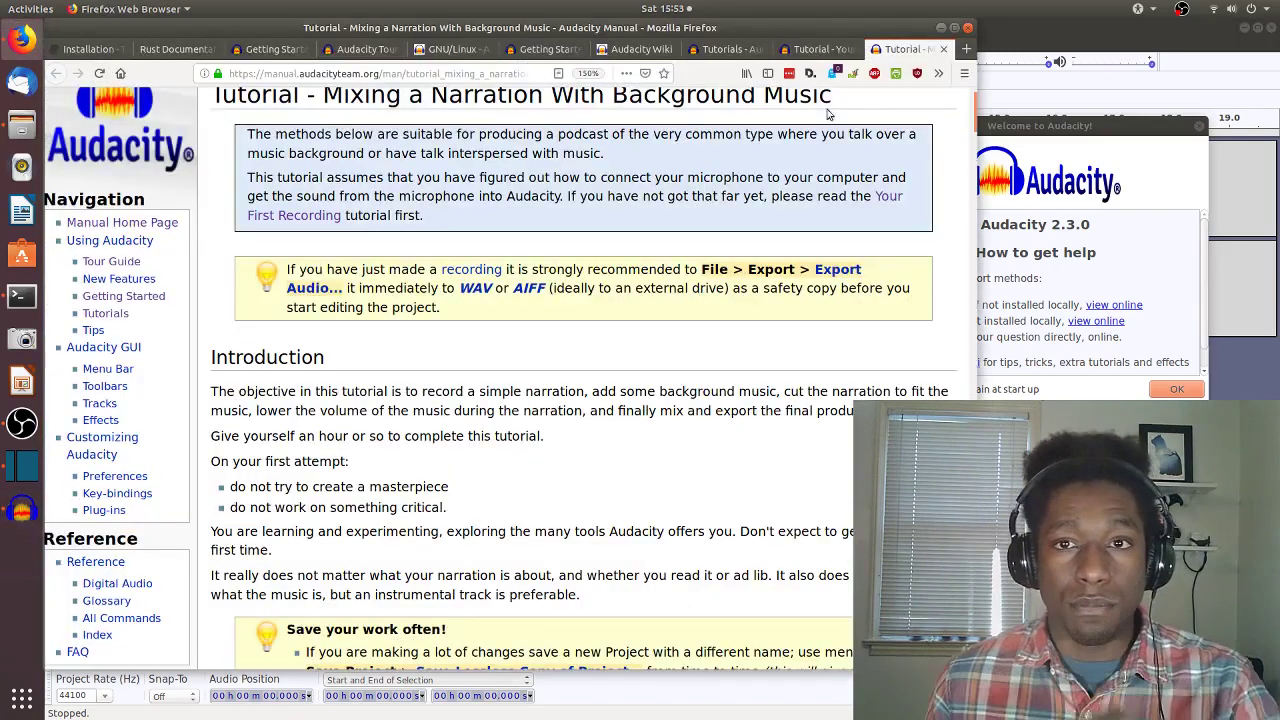
click(965, 49)
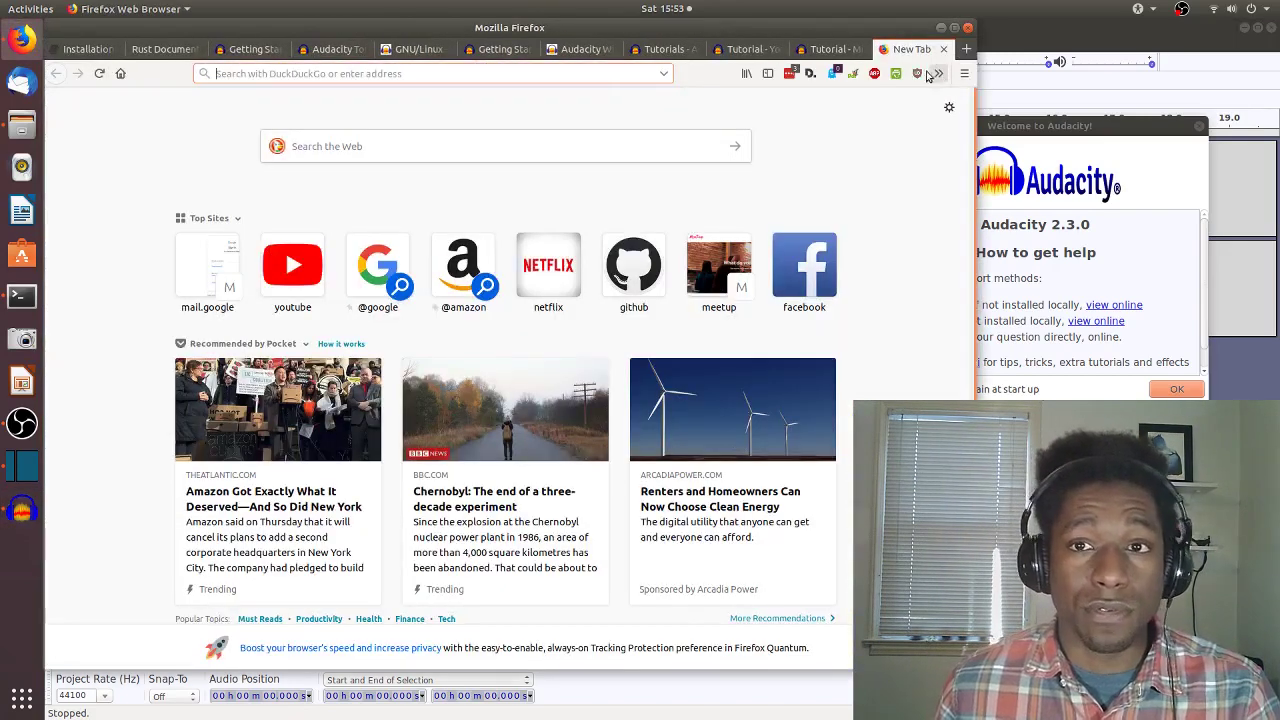
click(967, 28)
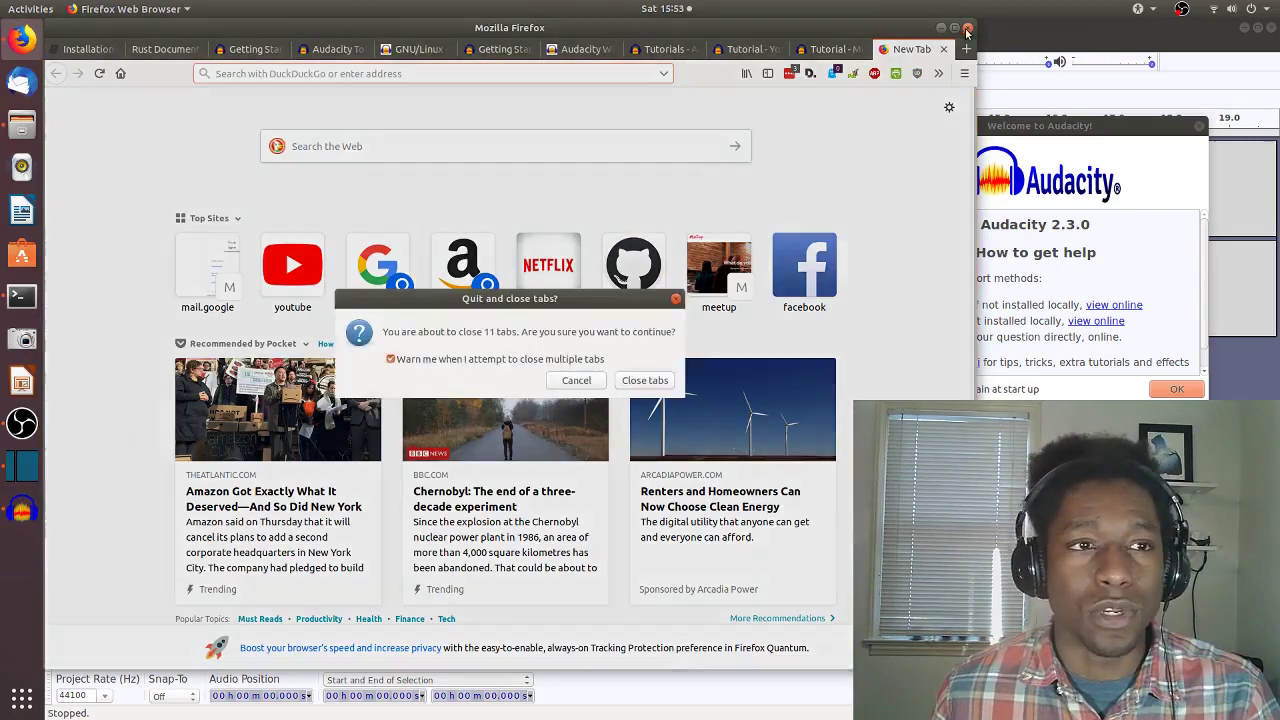
click(645, 380)
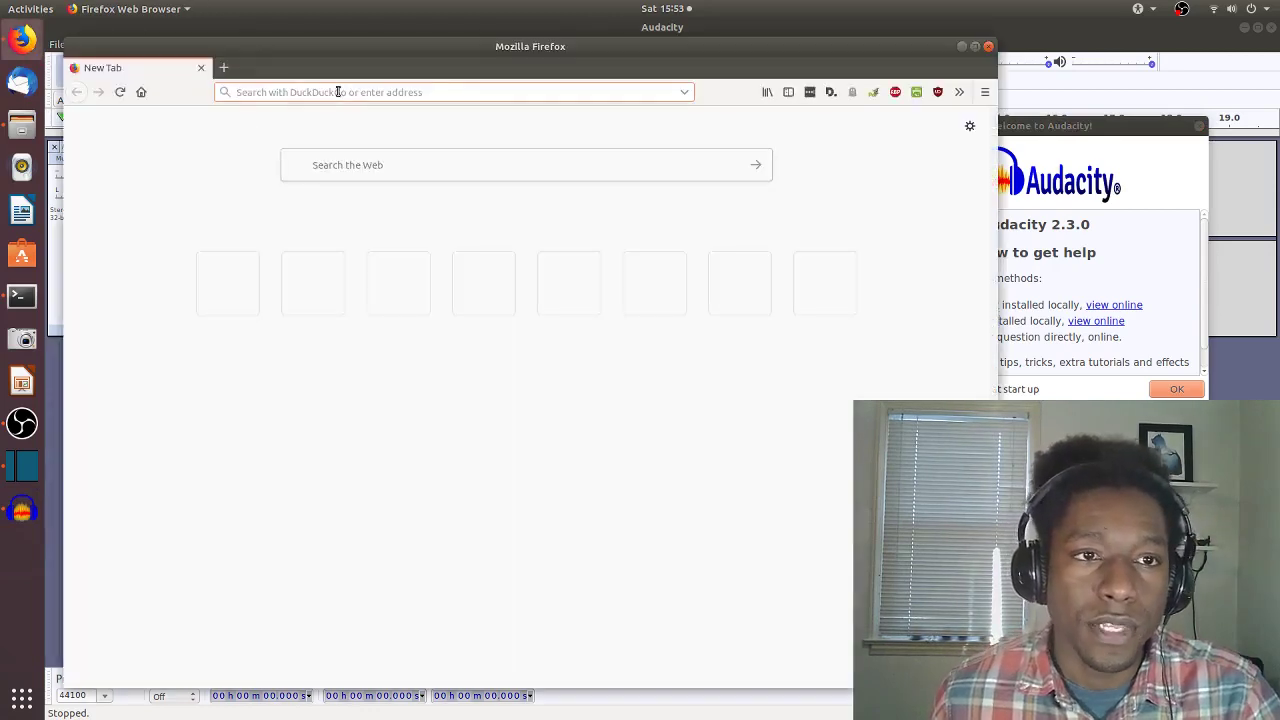
- Go to shotcut.org in a fresh Firefox window and open the site's Resources page
click(337, 91)
text(shotcut.org/)
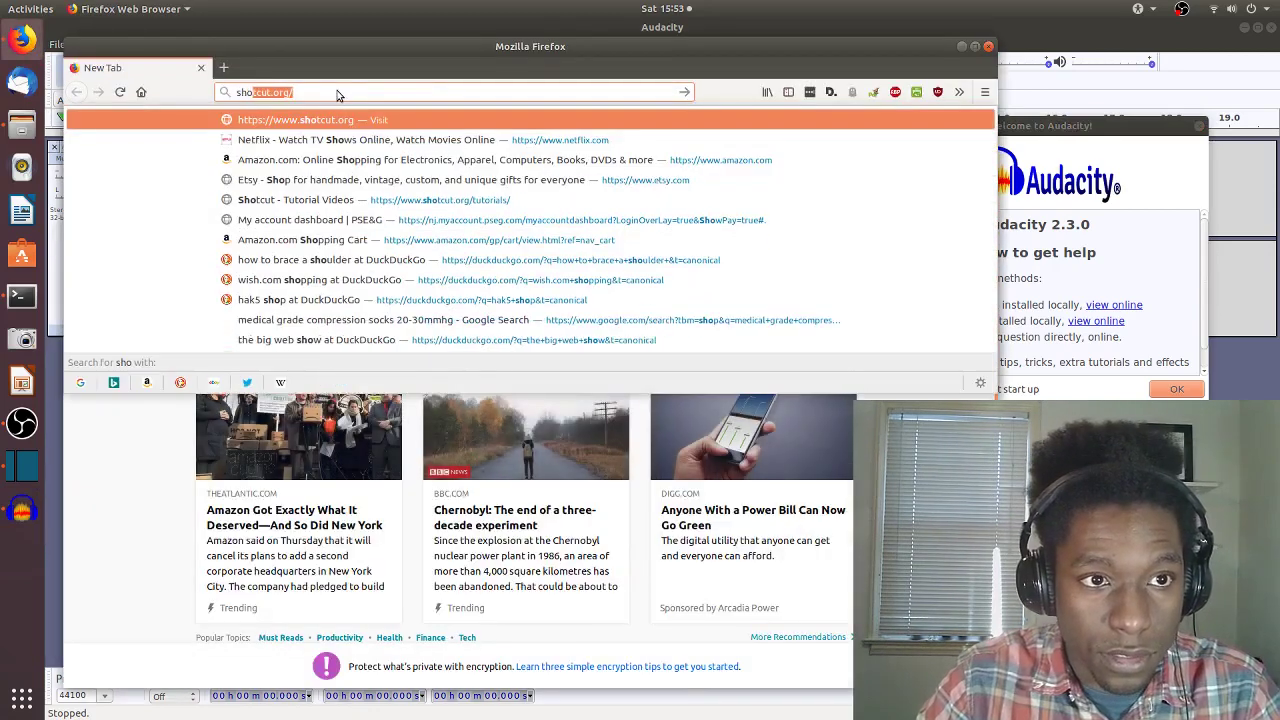
key(Return)
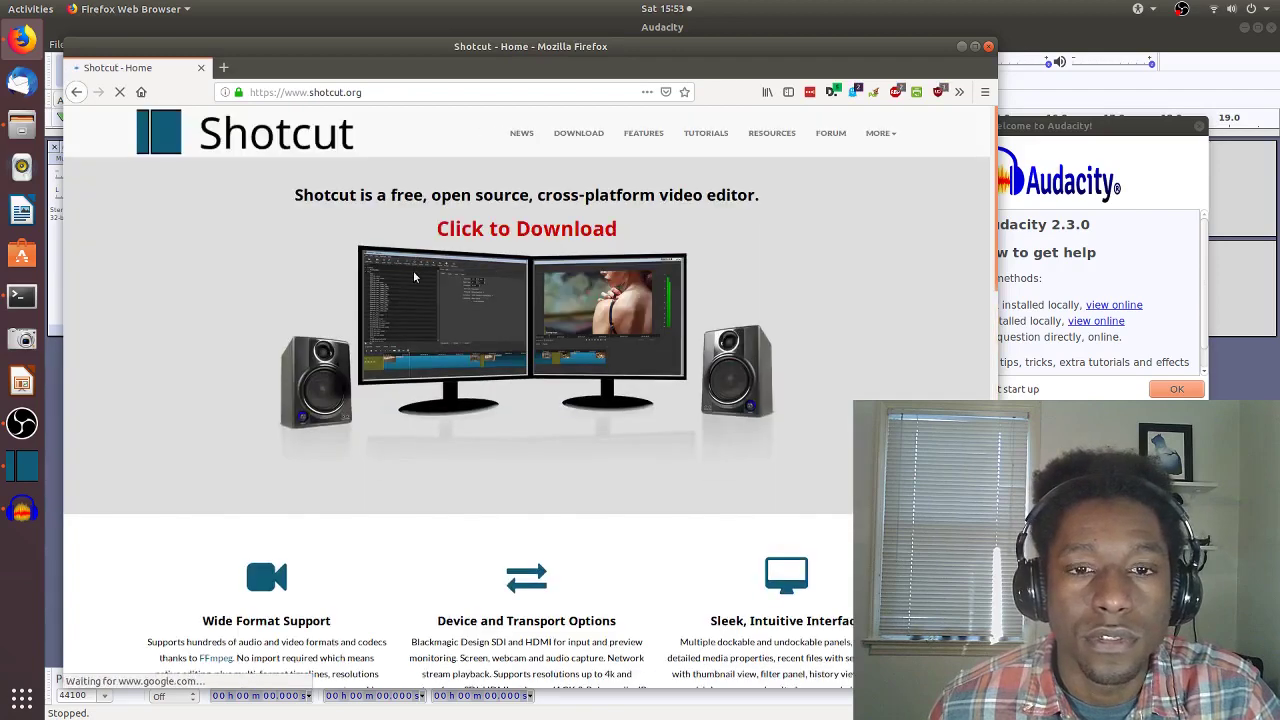
click(764, 134)
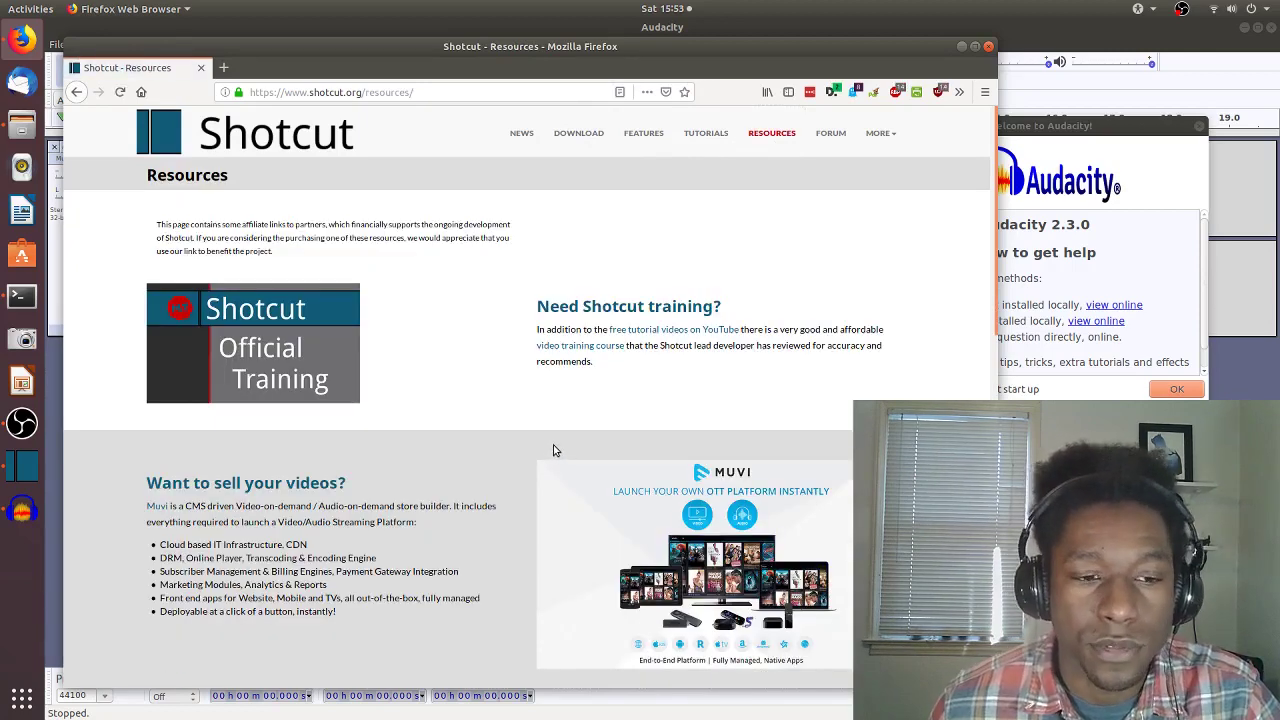
- Open the Creative Commons, Music for Video and Free Music Archive audio links in separate background tabs
scroll(555, 450, down, 5)
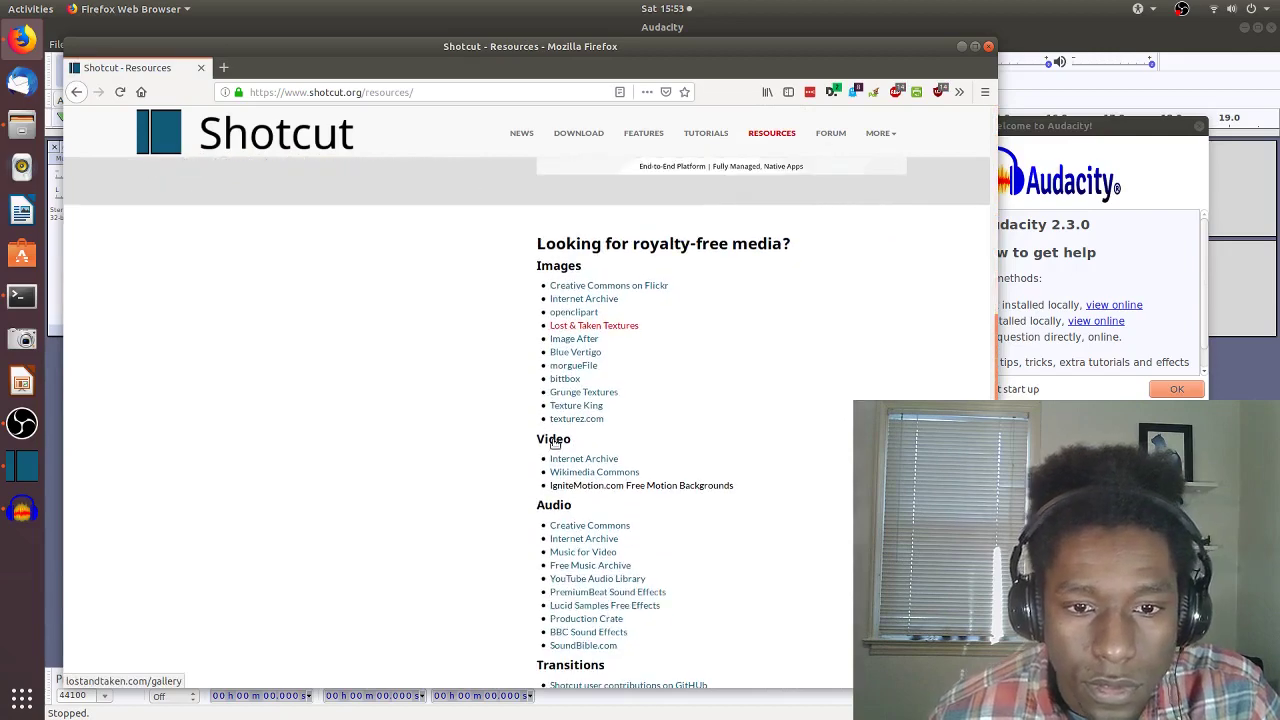
scroll(615, 515, down, 3)
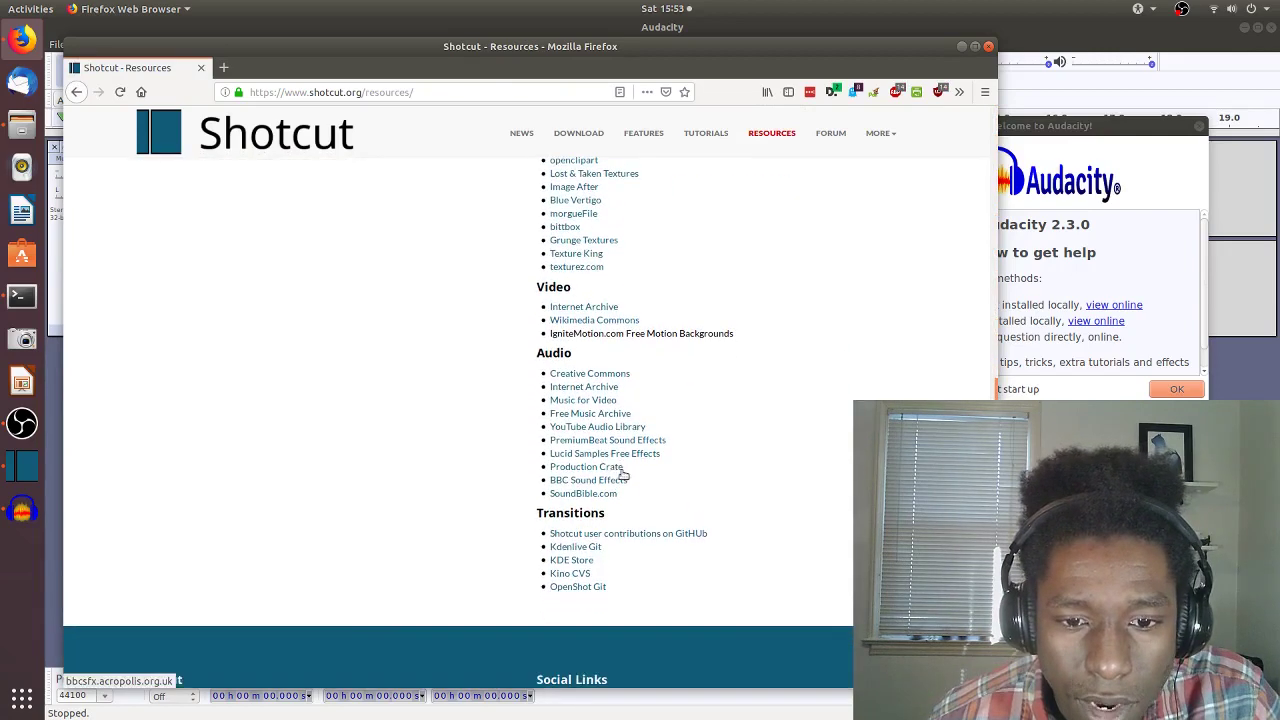
middle_click(586, 376)
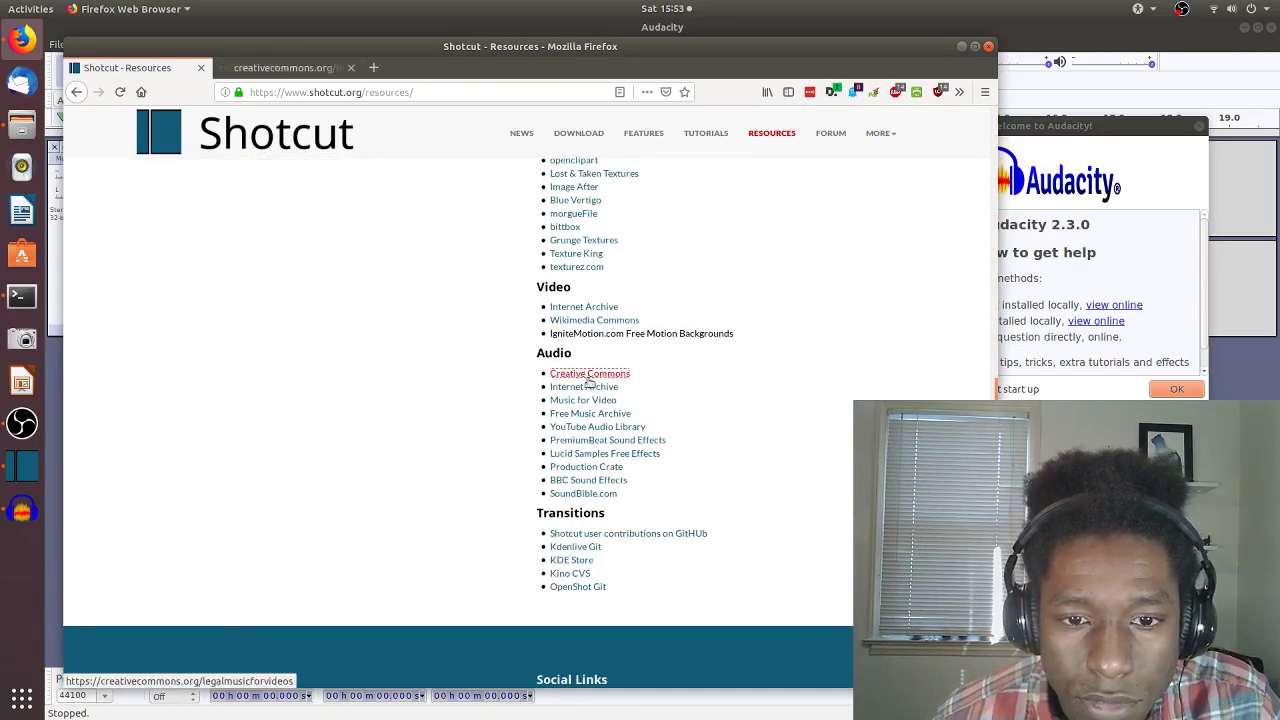
middle_click(598, 402)
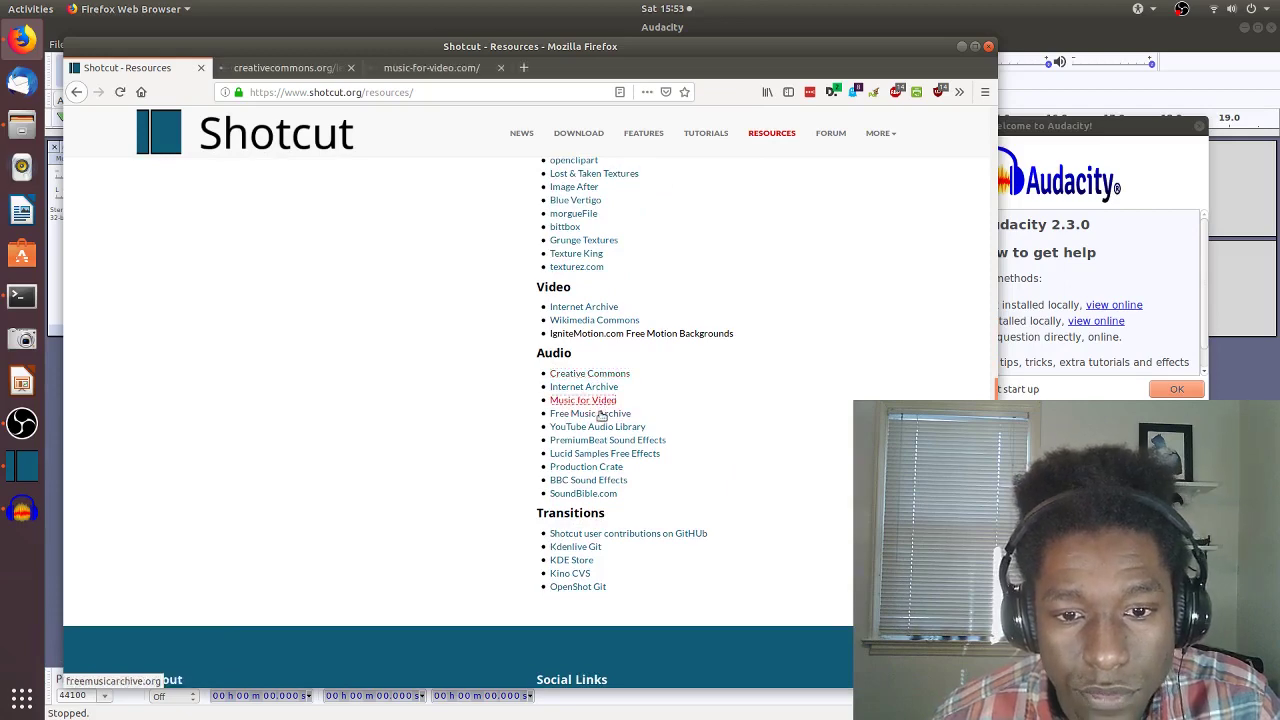
middle_click(600, 414)
- Dismiss the Creative Commons newsletter popup and read the Legal Music For Videos page, including its list of CC-licensed music sites
click(286, 68)
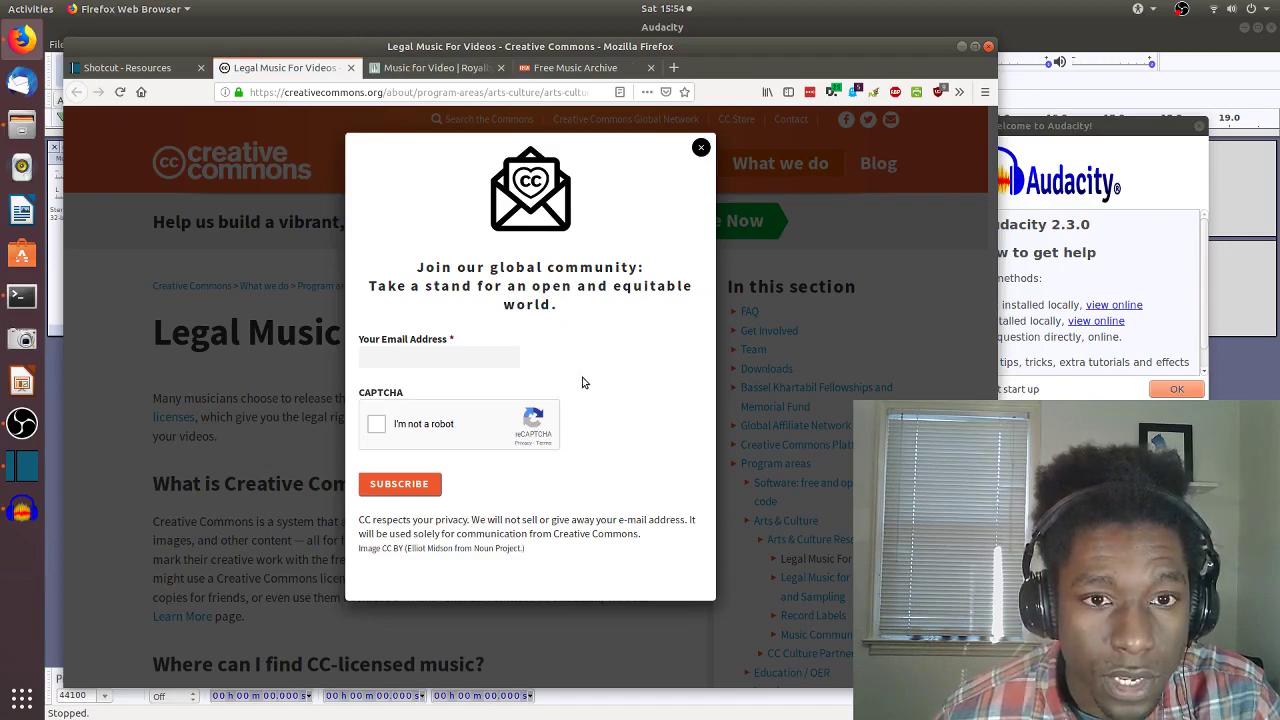
click(699, 148)
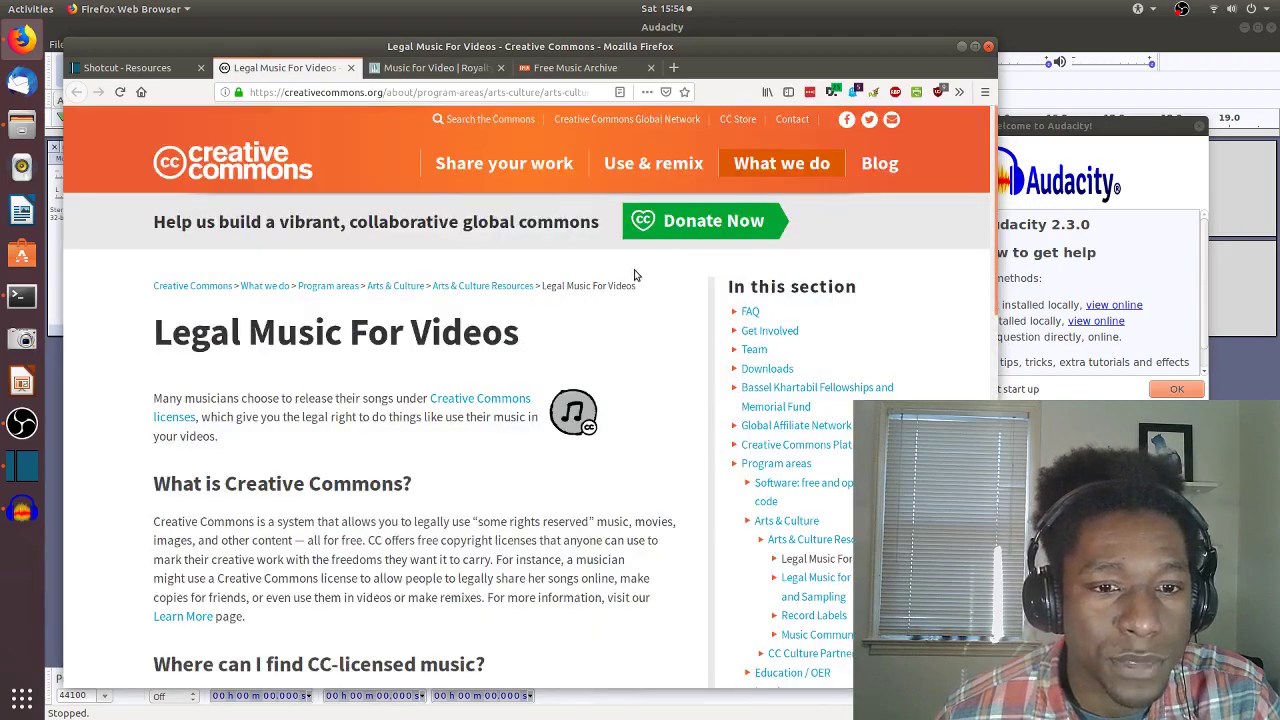
scroll(612, 323, down, 2)
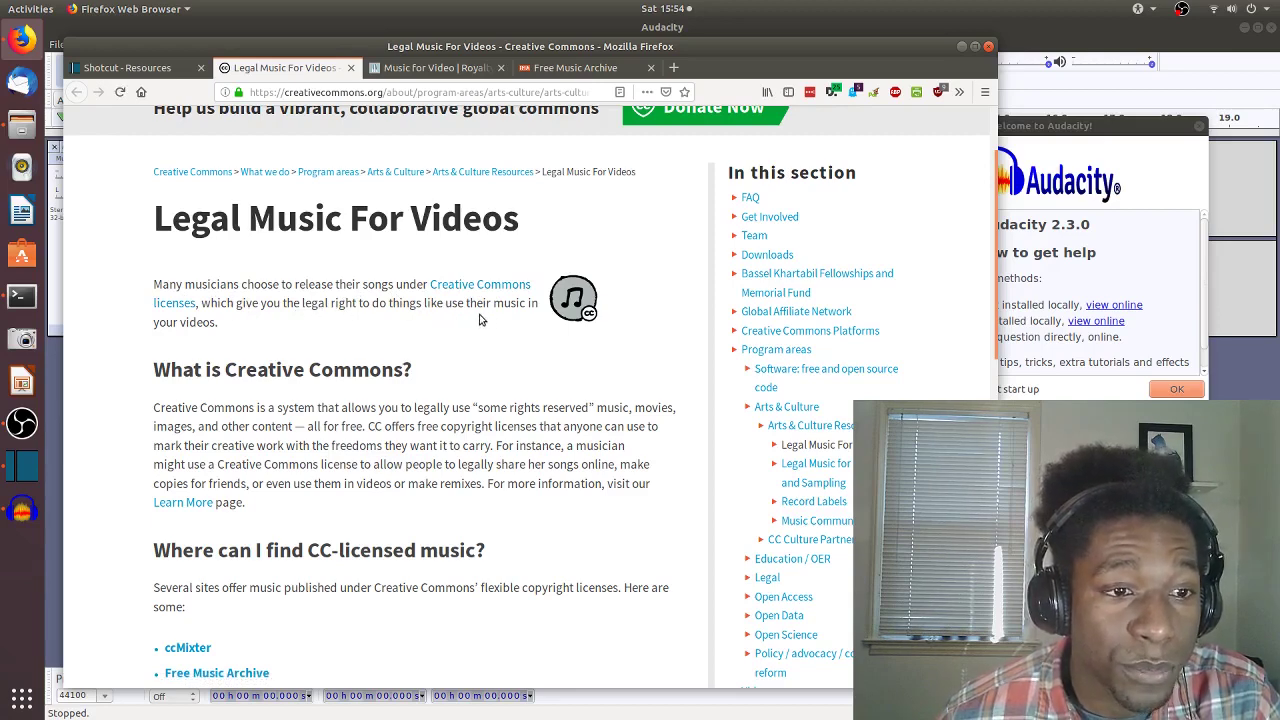
scroll(477, 345, down, 2)
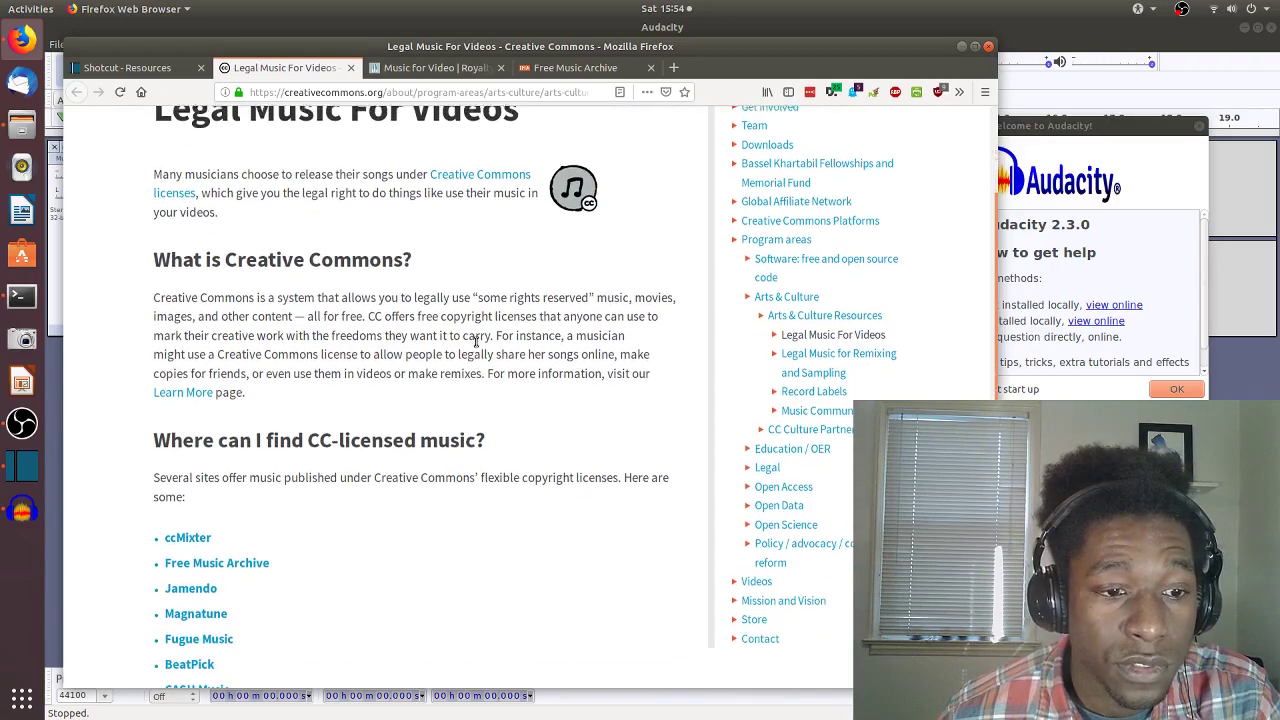
scroll(477, 342, down, 1)
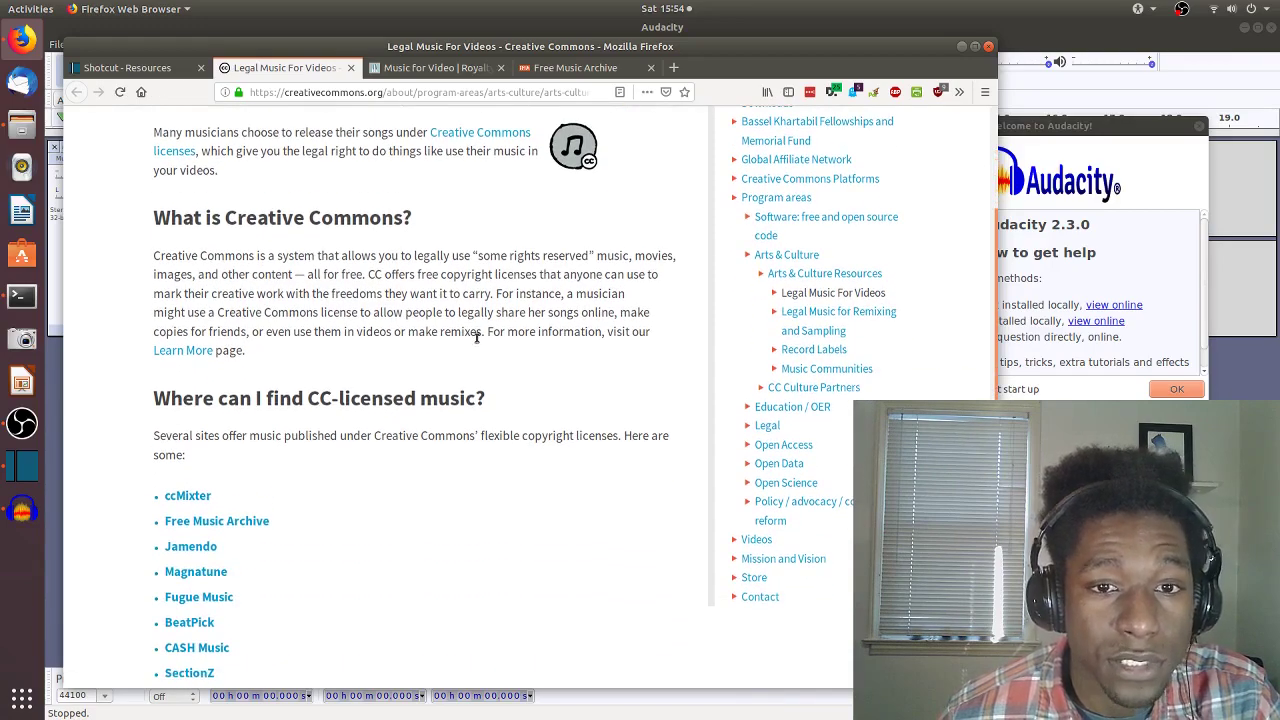
scroll(477, 340, down, 2)
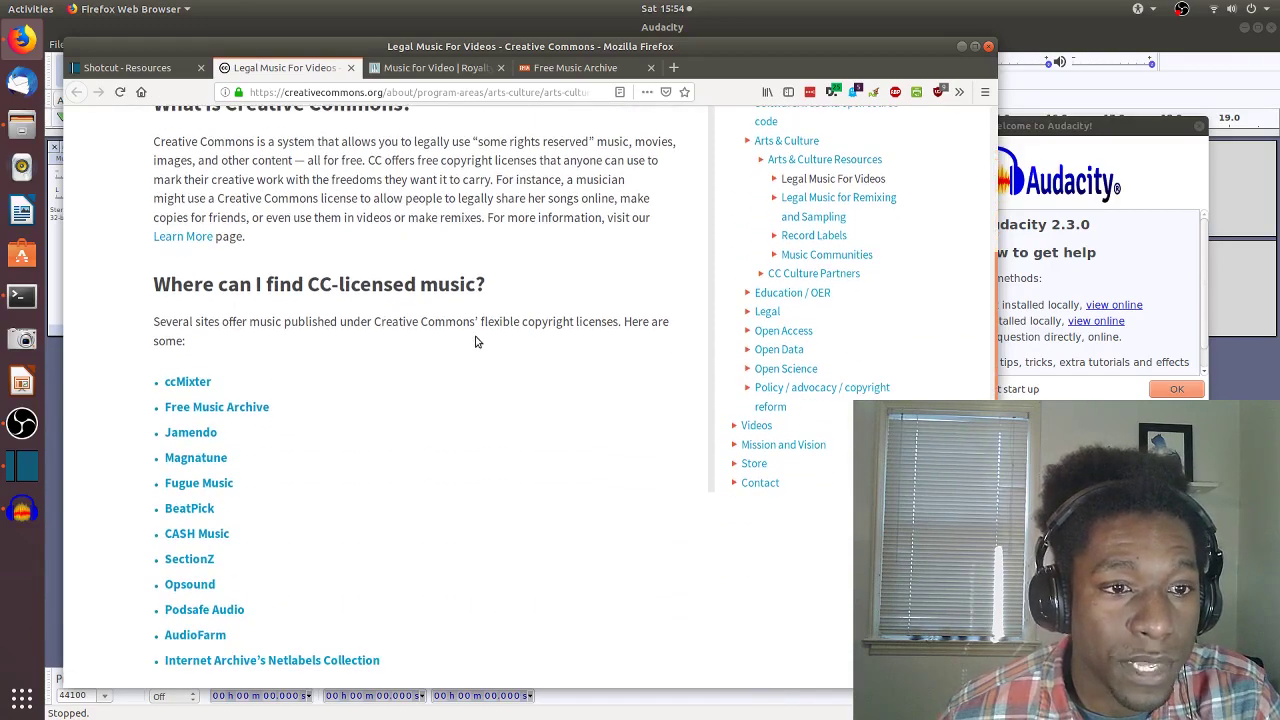
scroll(476, 342, down, 2)
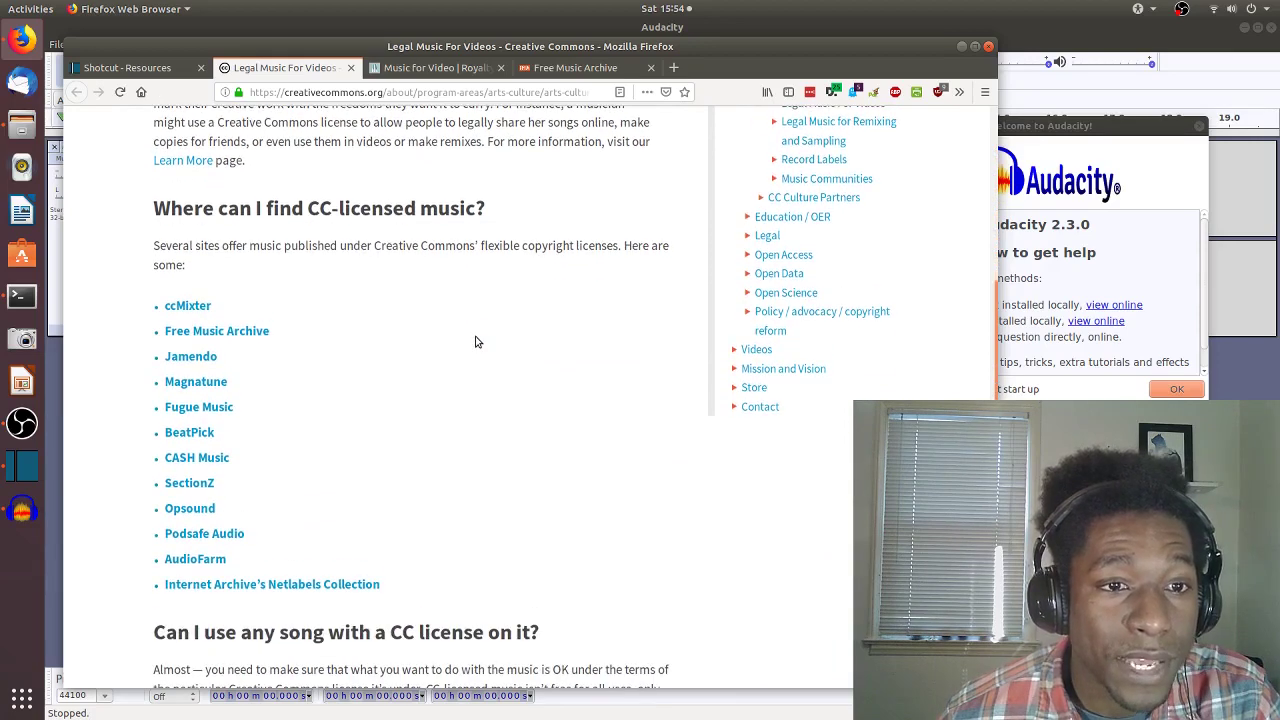
scroll(477, 341, down, 2)
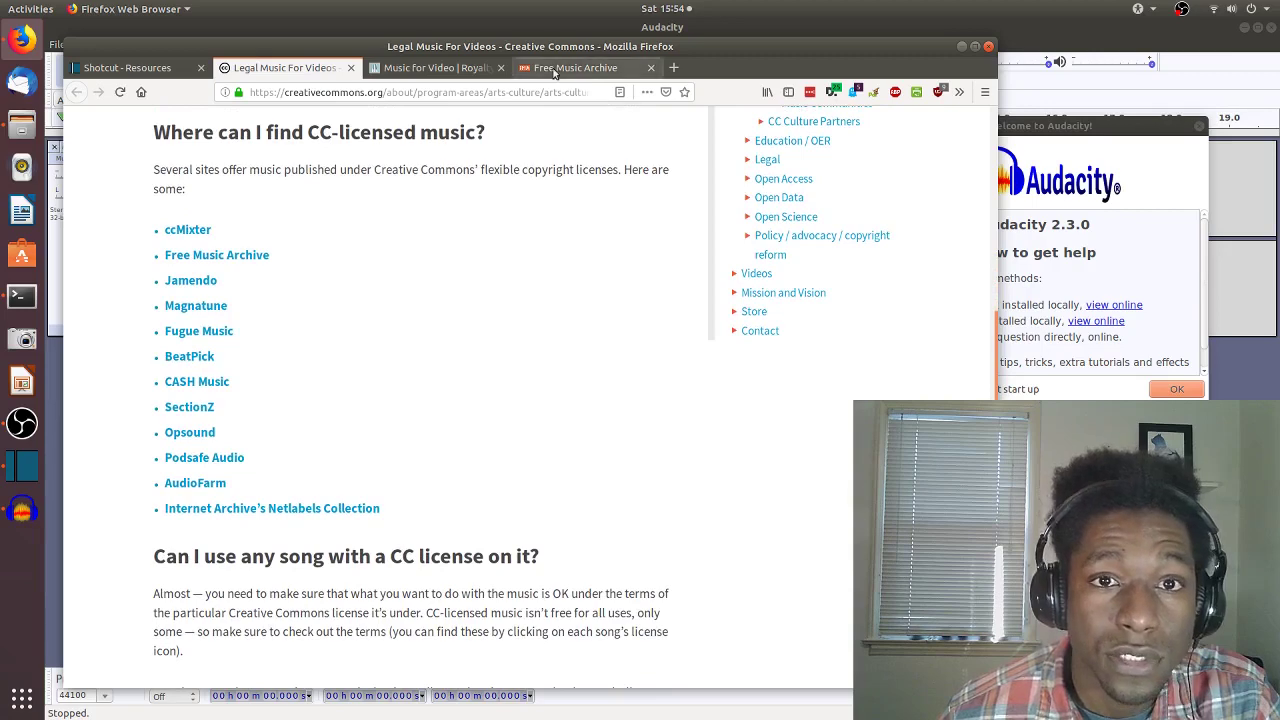
- Switch to the Free Music Archive tab and open the Hip-Hop genre page
click(573, 68)
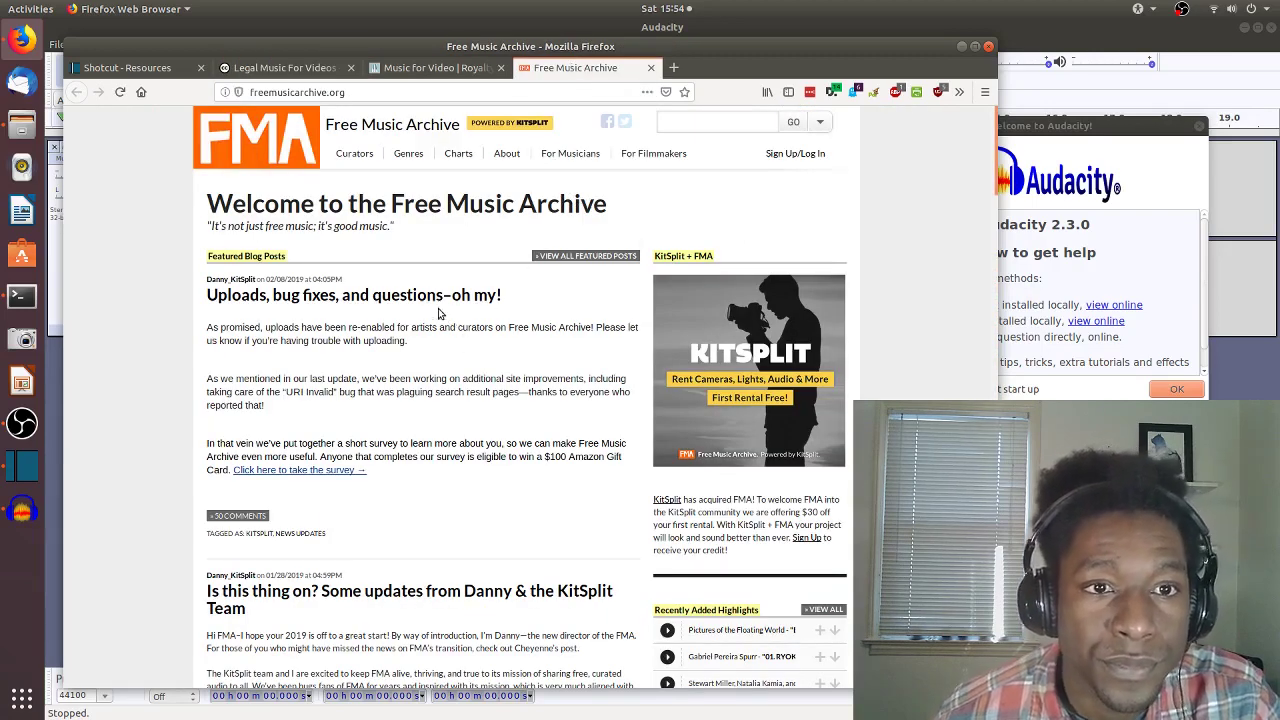
mouse_move(405, 158)
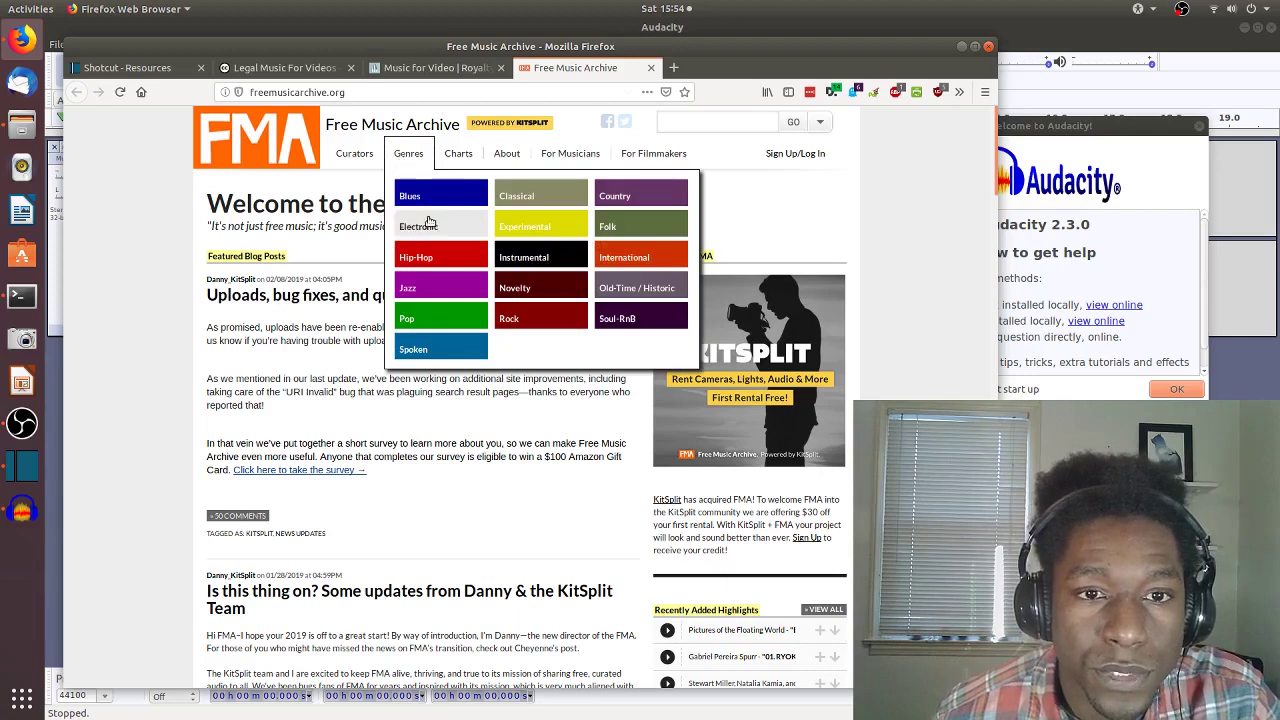
click(438, 262)
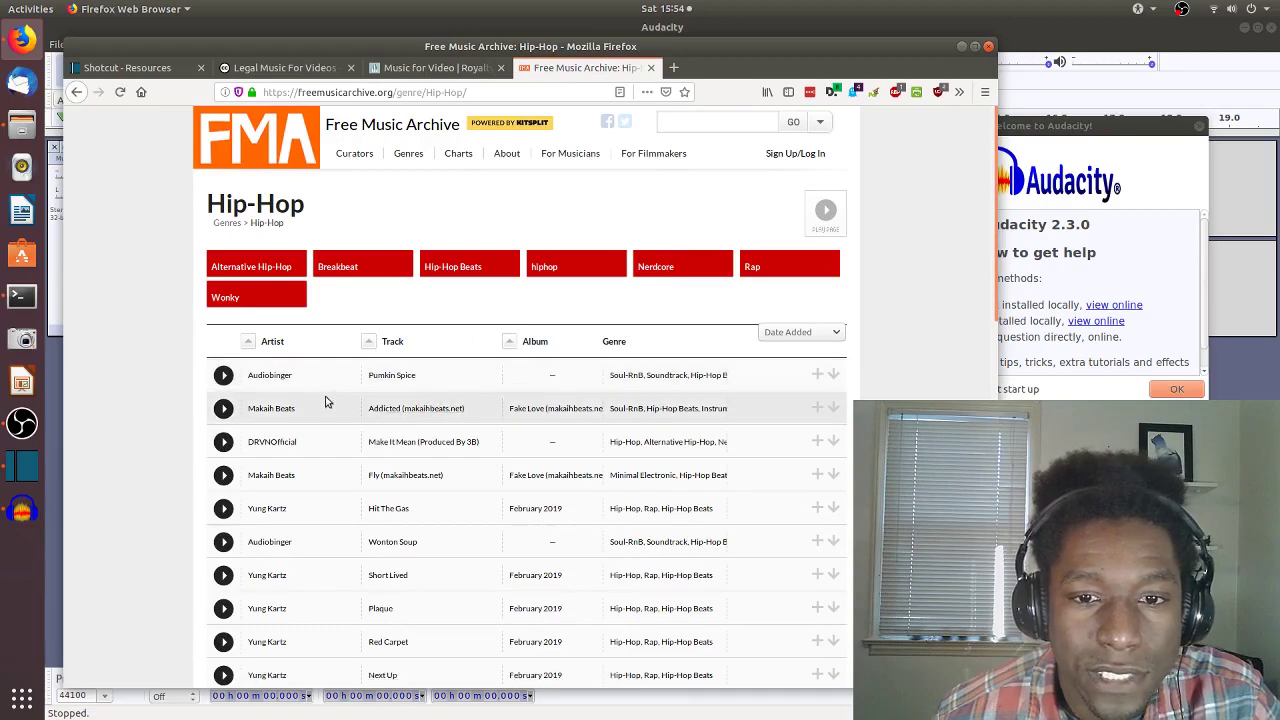
- Play the track Pumkin Spice, download Pumkin_Spice.mp3 to open with Videos, and close the player
click(223, 375)
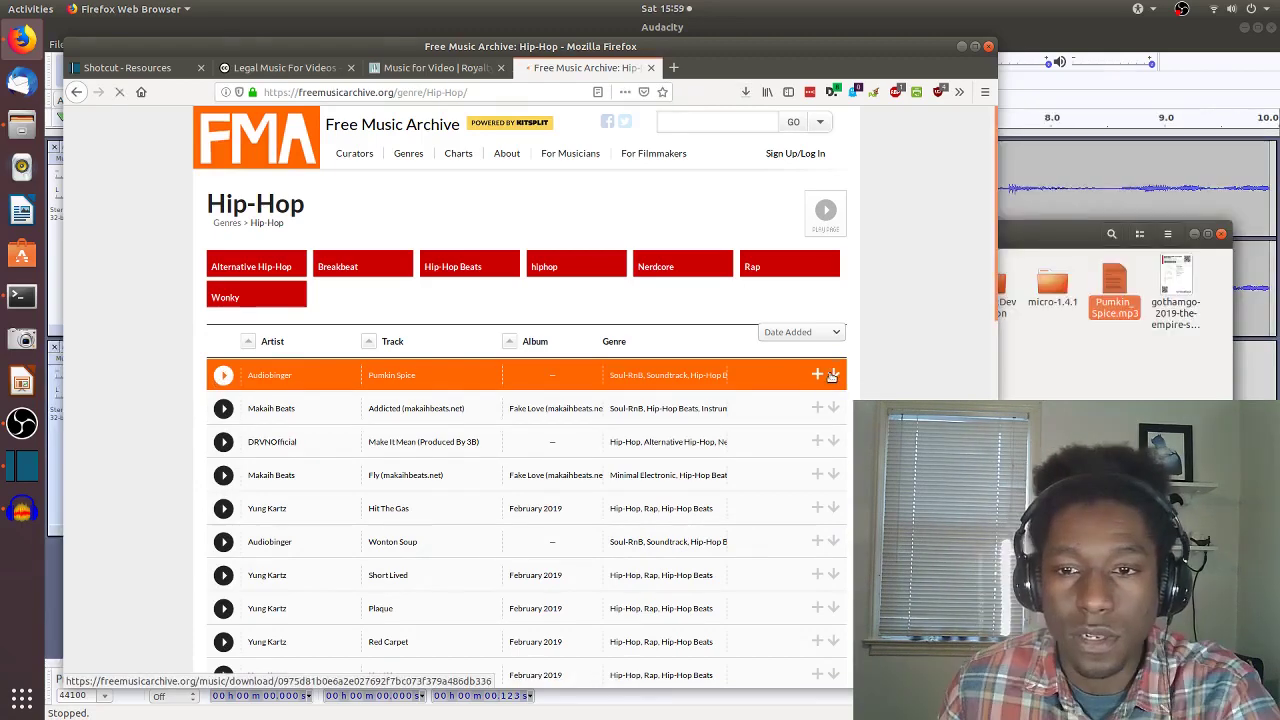
click(831, 375)
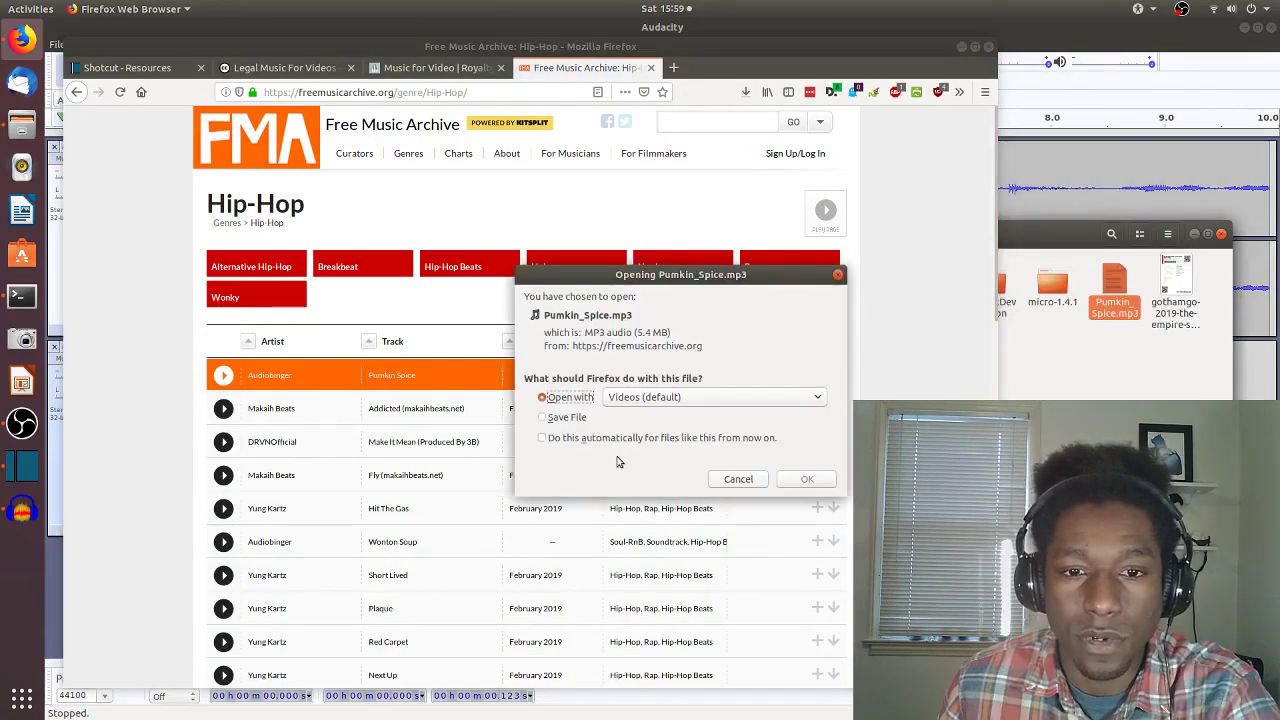
click(803, 480)
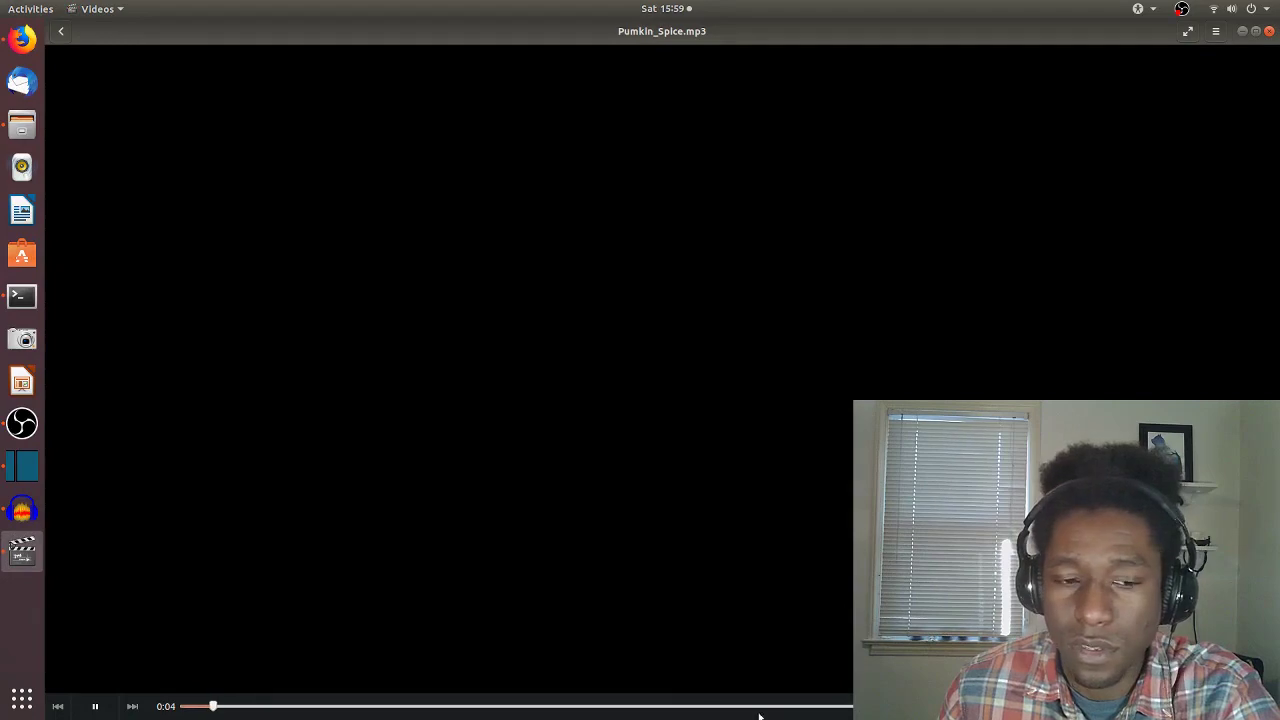
click(1271, 32)
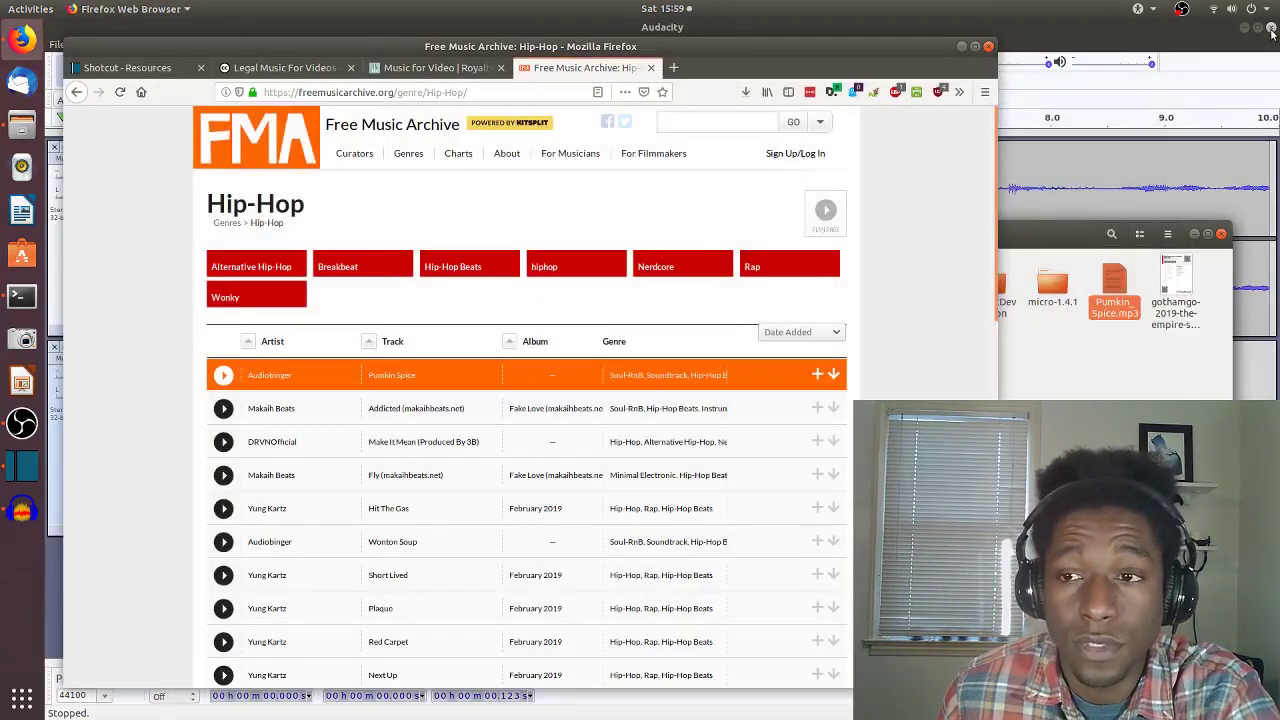
- Check the Downloads folder and the browser's download list, open the completed Pumkin_Spice.mp3 in Videos, and close the player
click(1105, 363)
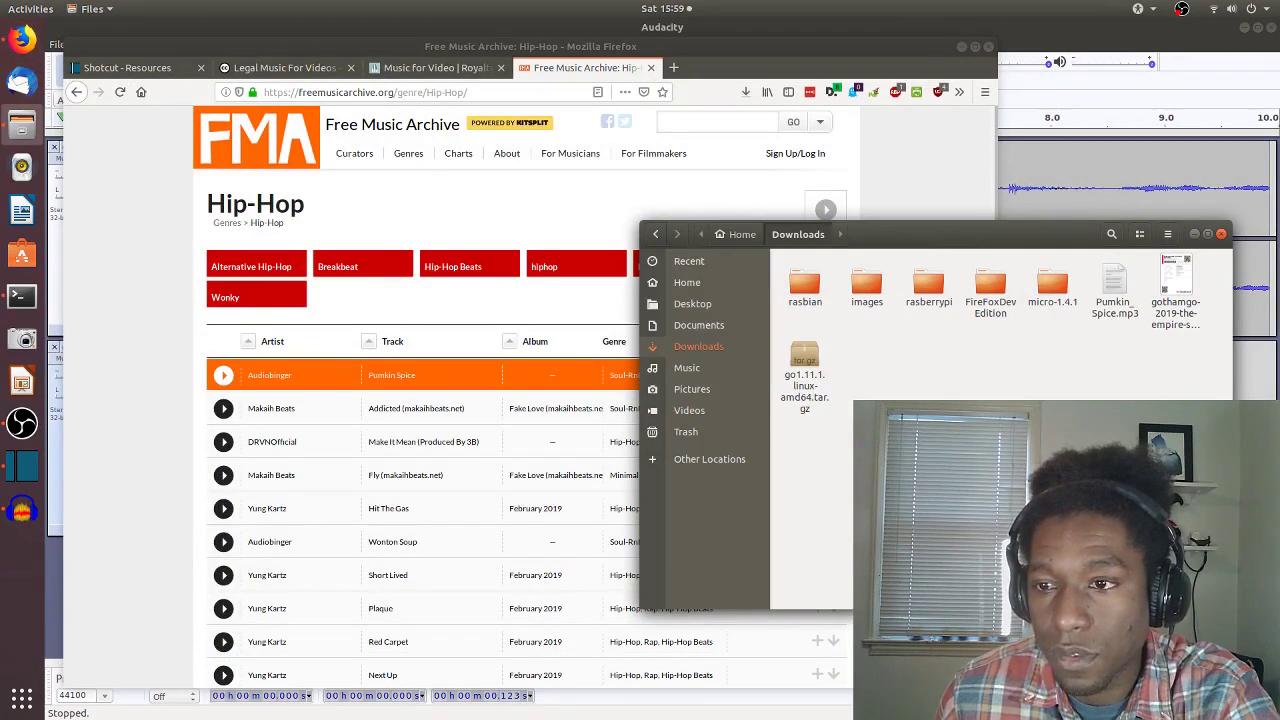
click(590, 308)
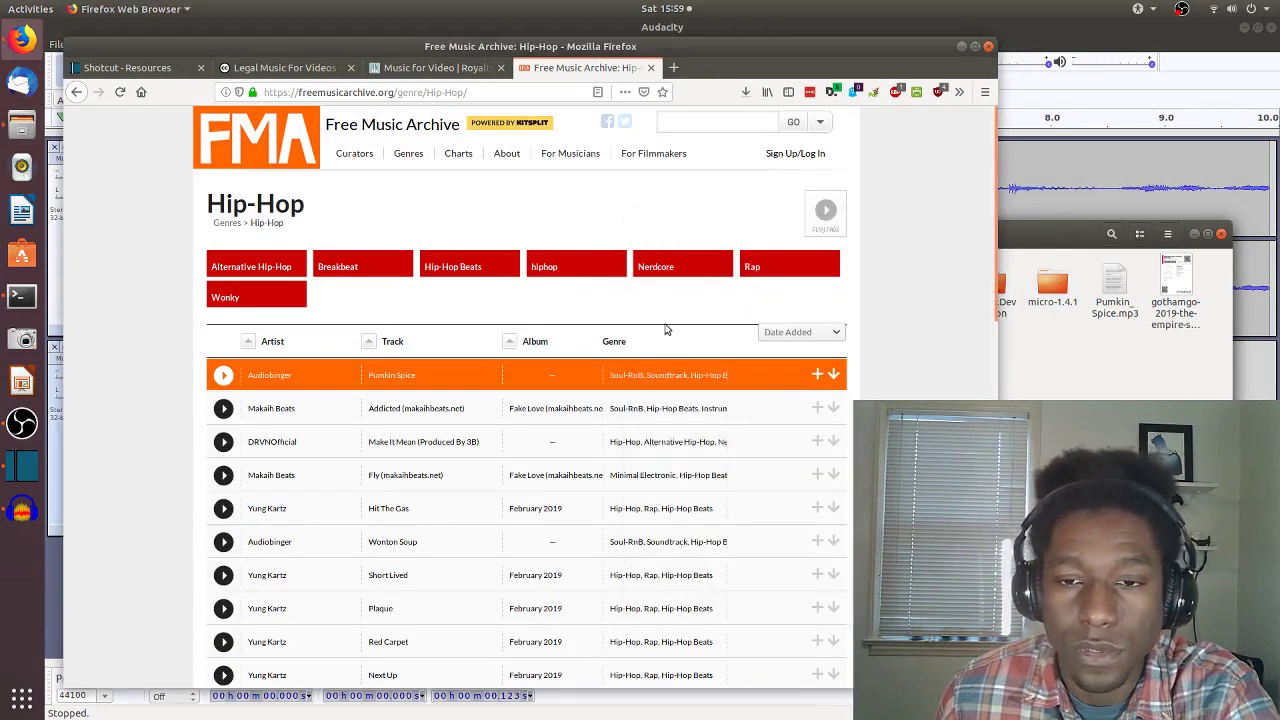
click(1040, 362)
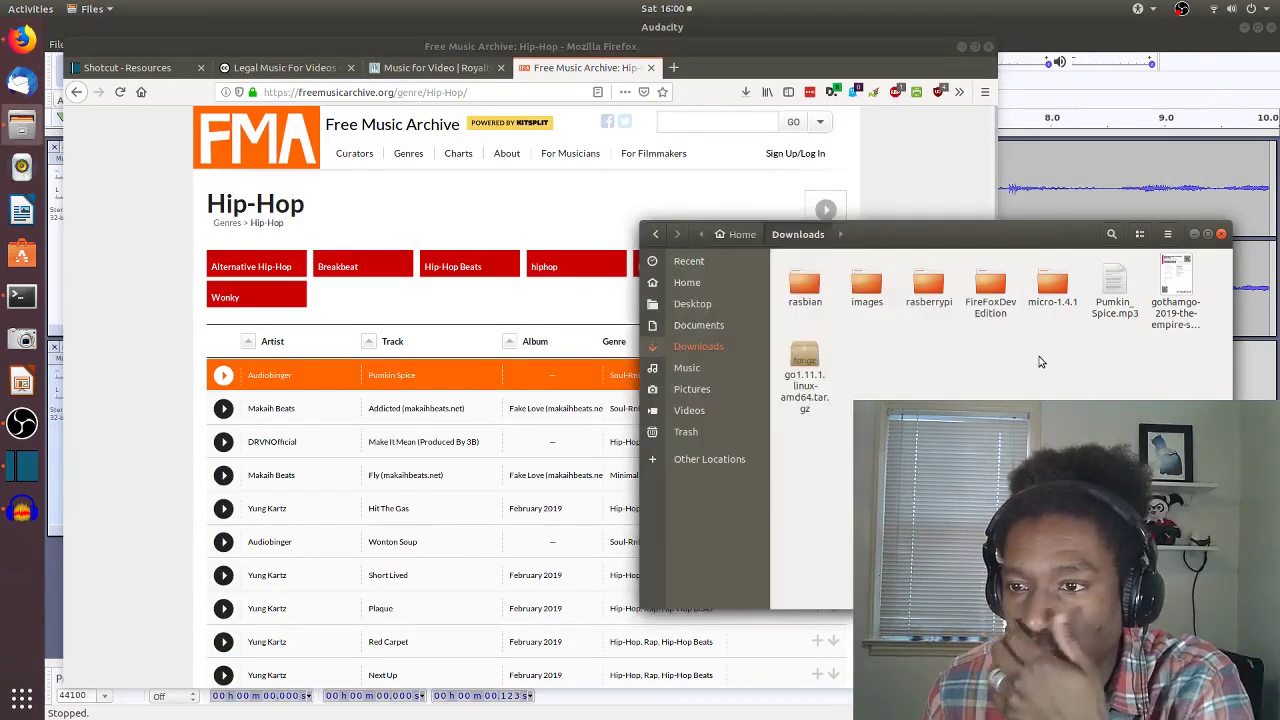
click(715, 83)
click(745, 91)
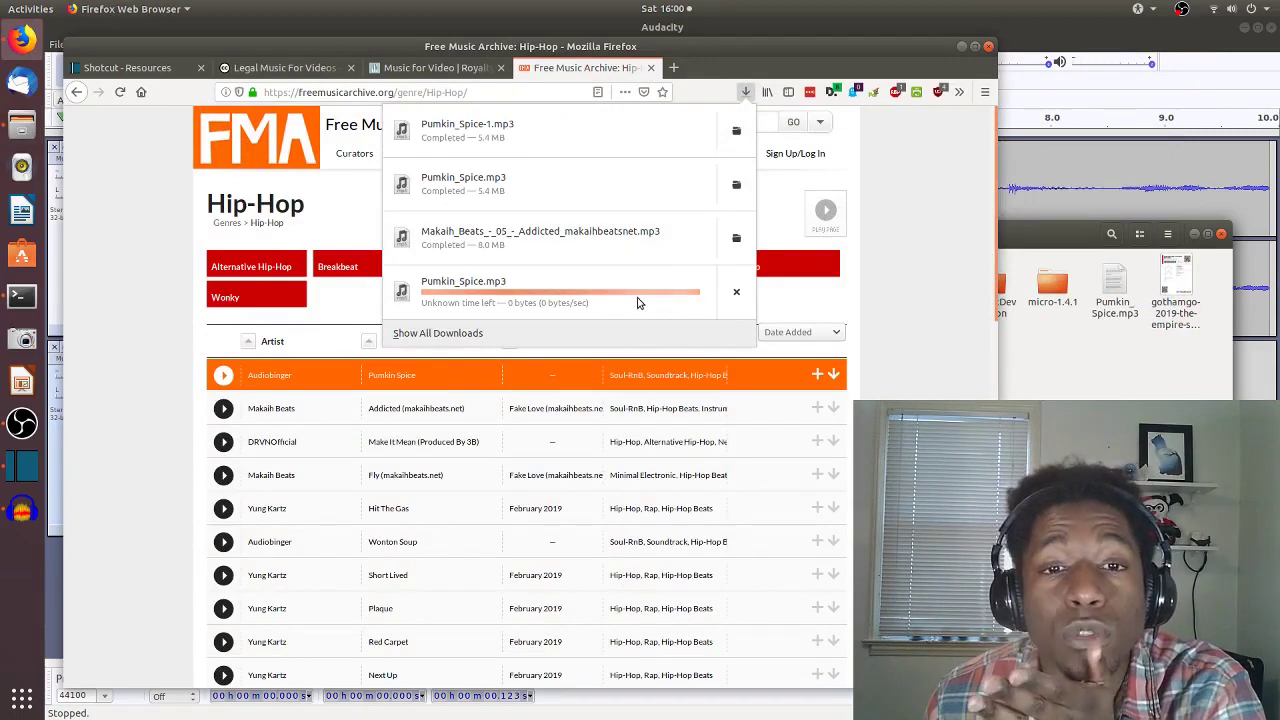
click(462, 190)
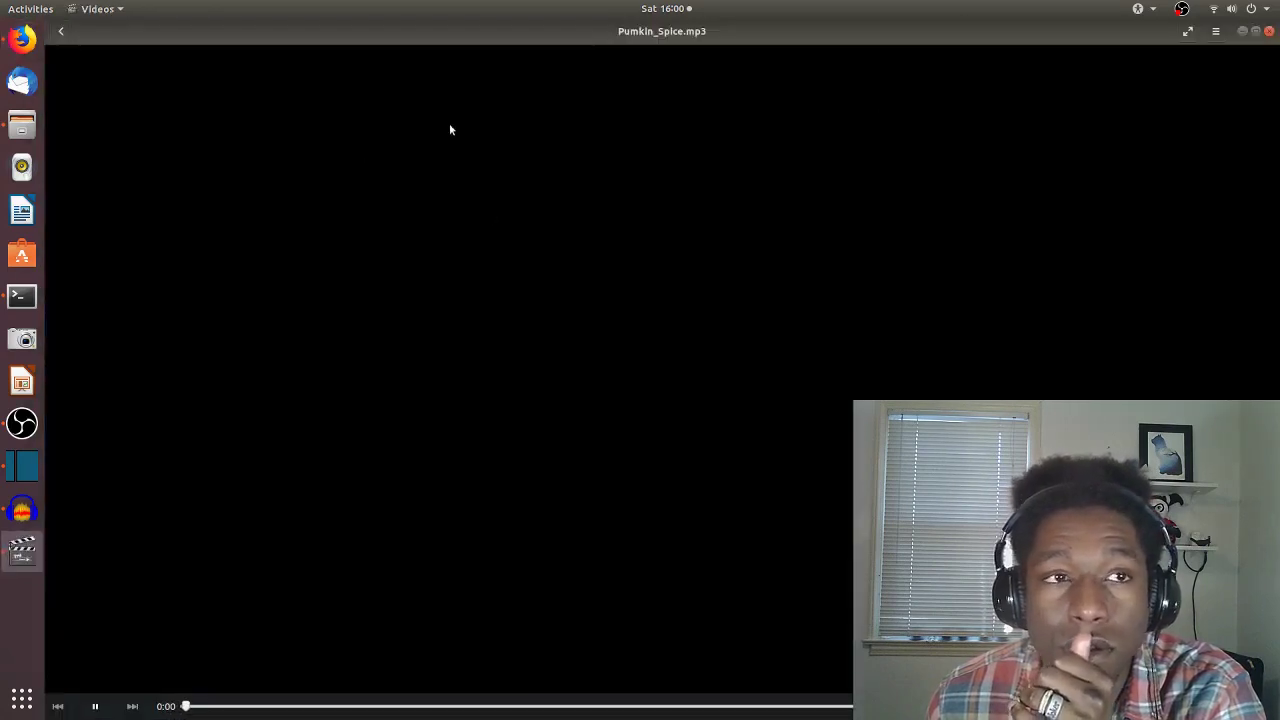
click(1268, 32)
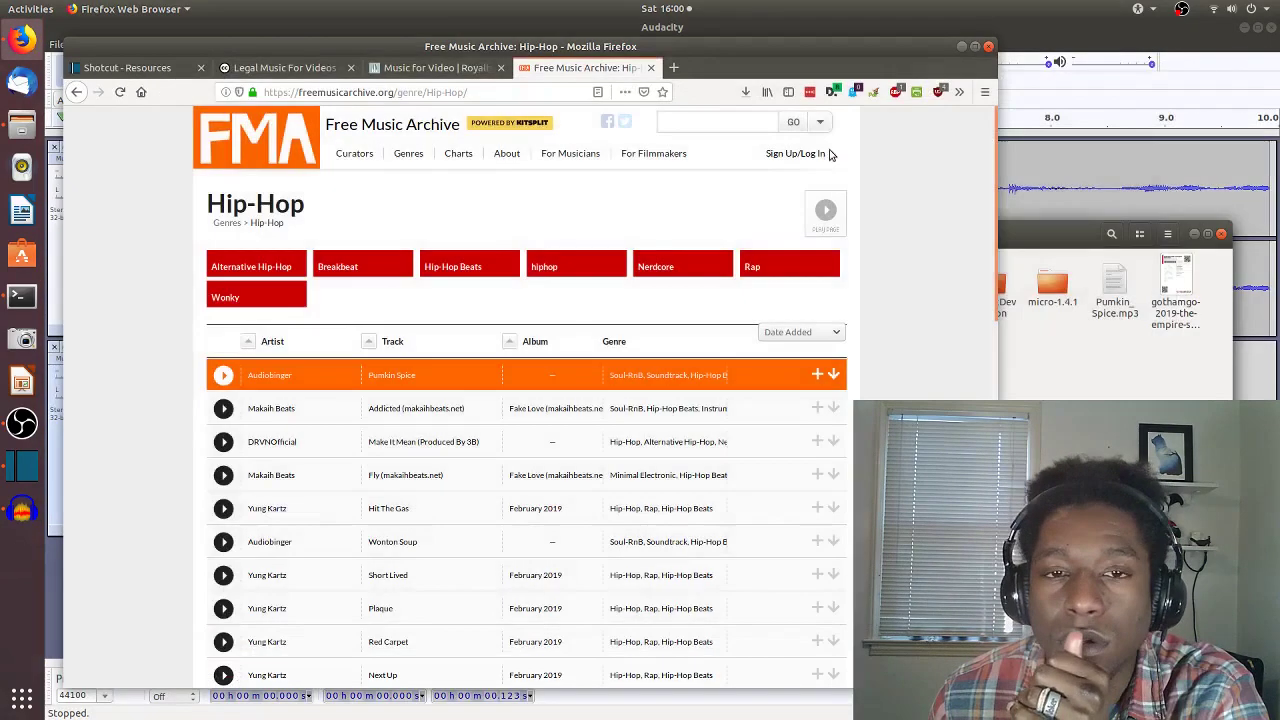
- Open the folder containing the completed Pumkin_Spice.mp3 download and copy the file into Downloads, replacing the older version
click(745, 91)
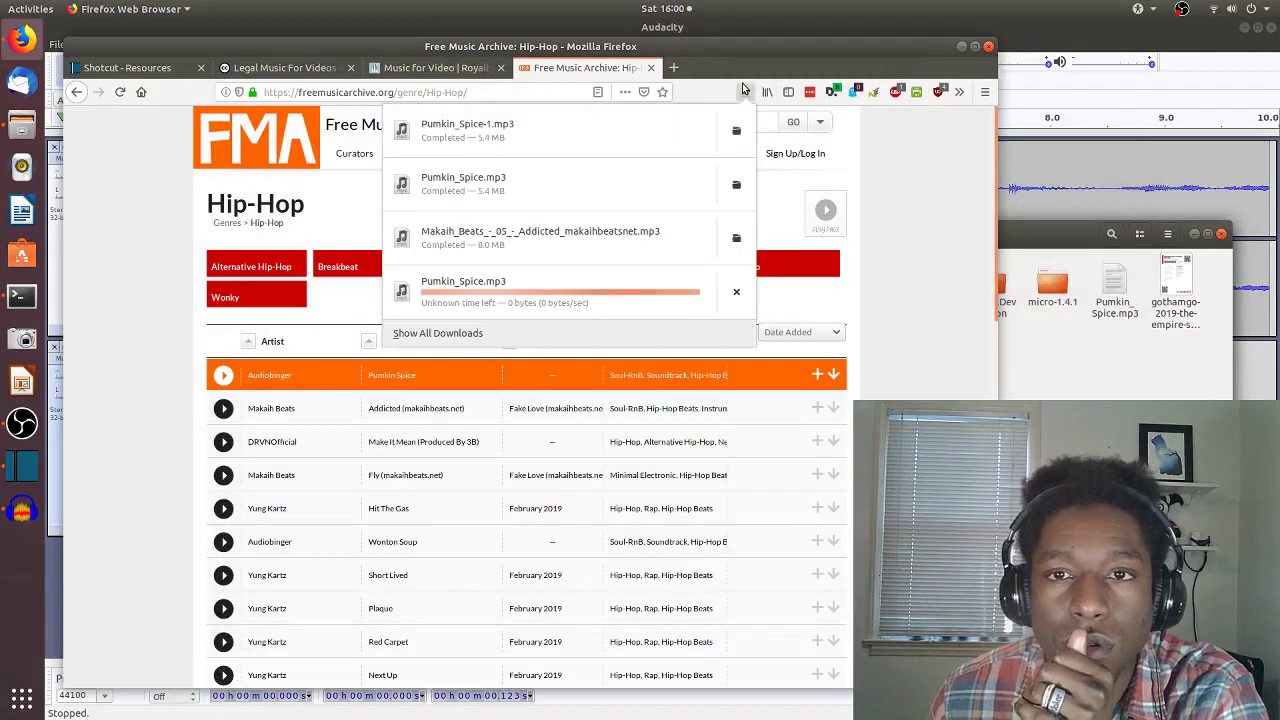
right_click(552, 198)
click(592, 210)
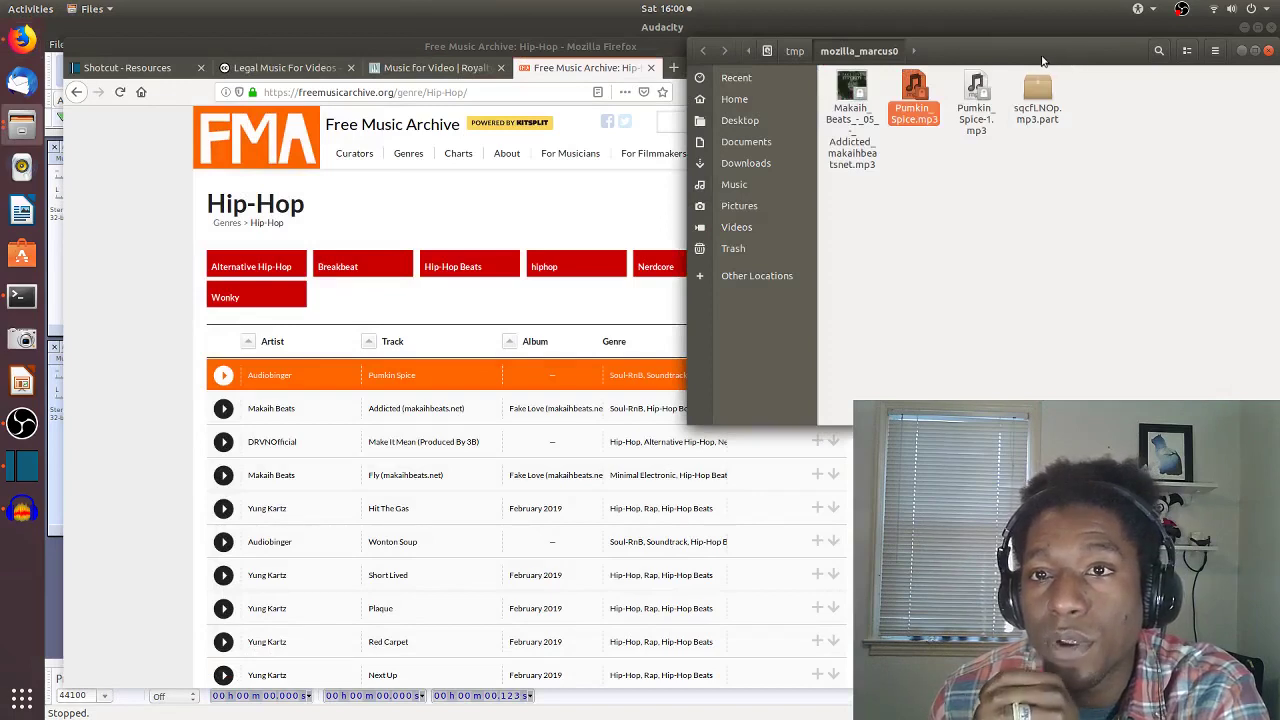
right_click(916, 93)
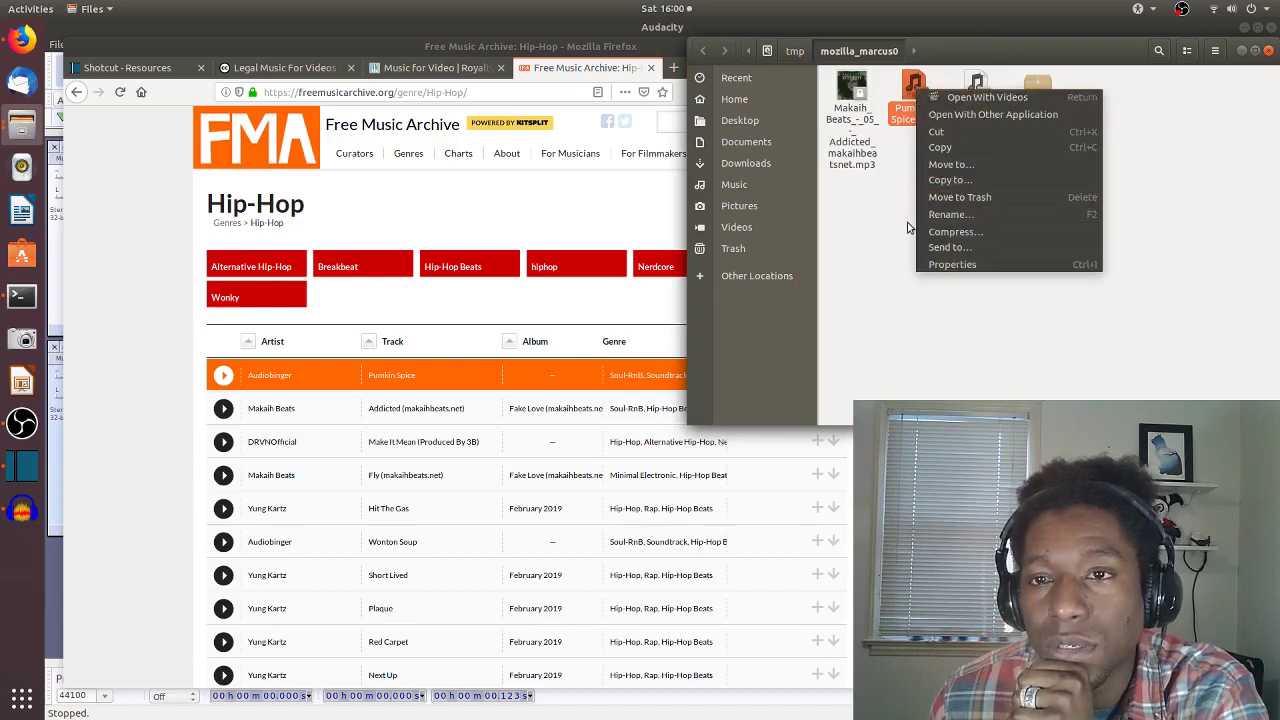
click(931, 152)
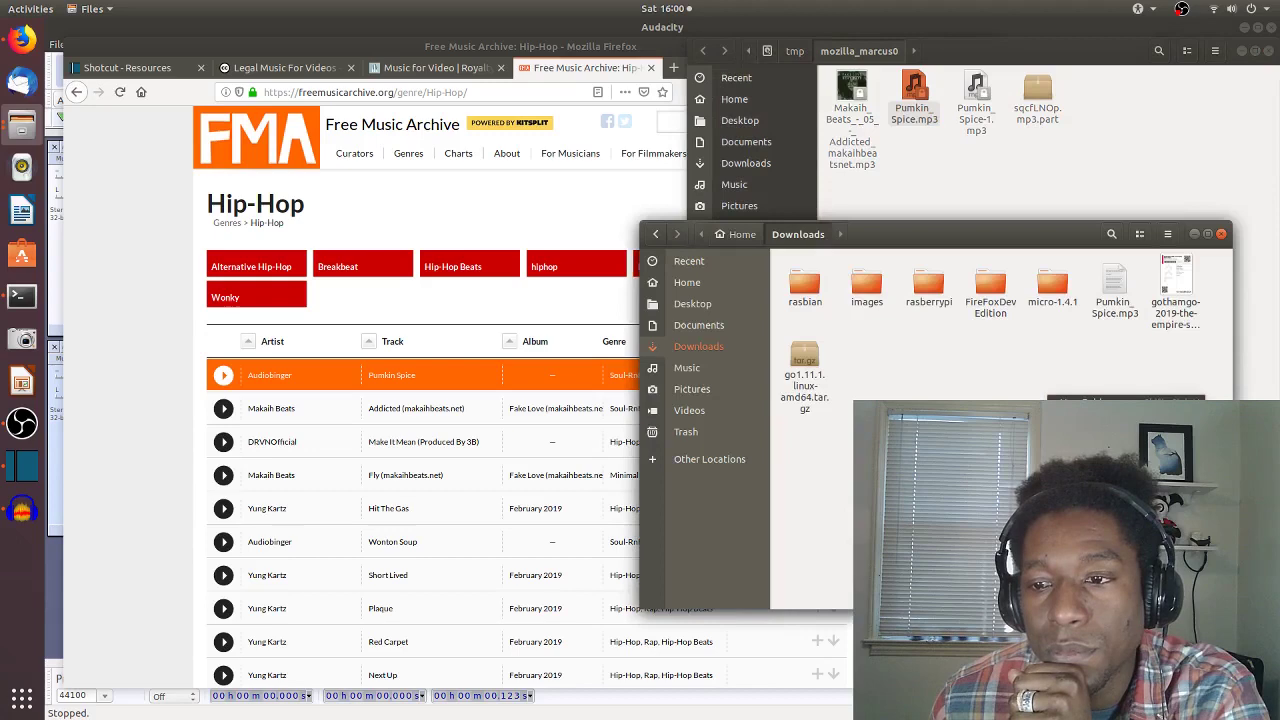
right_click(972, 374)
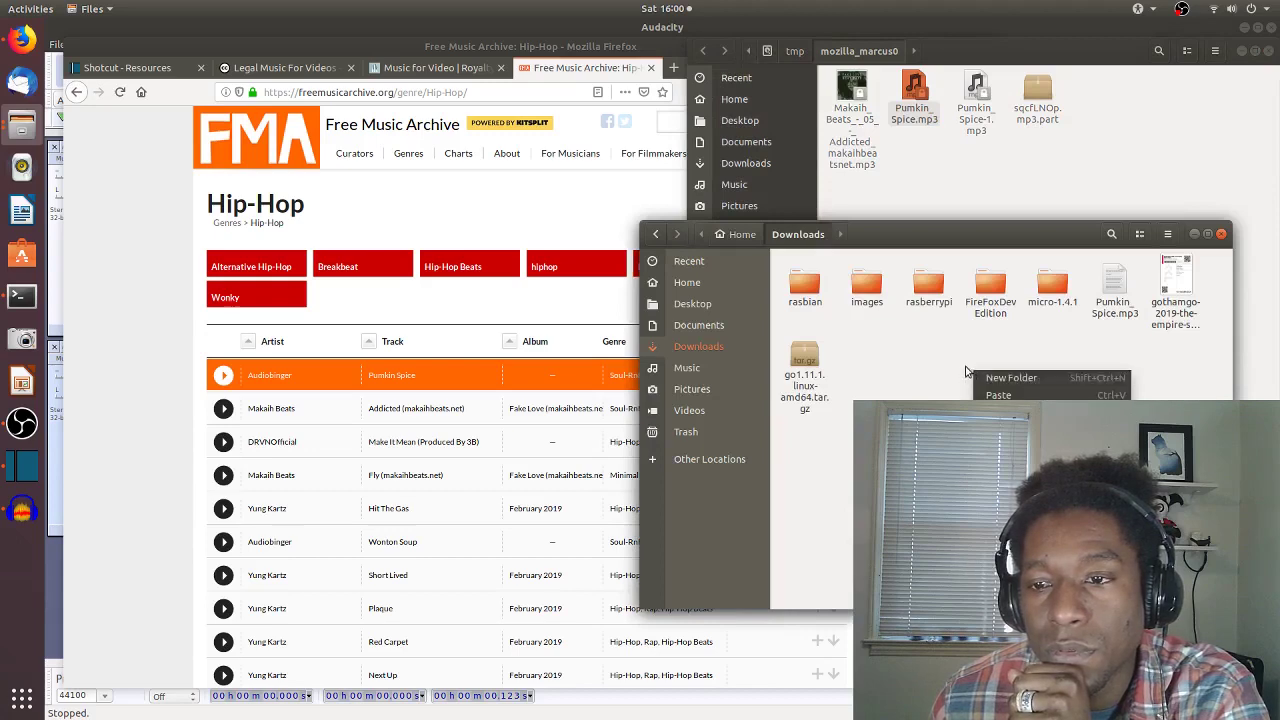
click(993, 394)
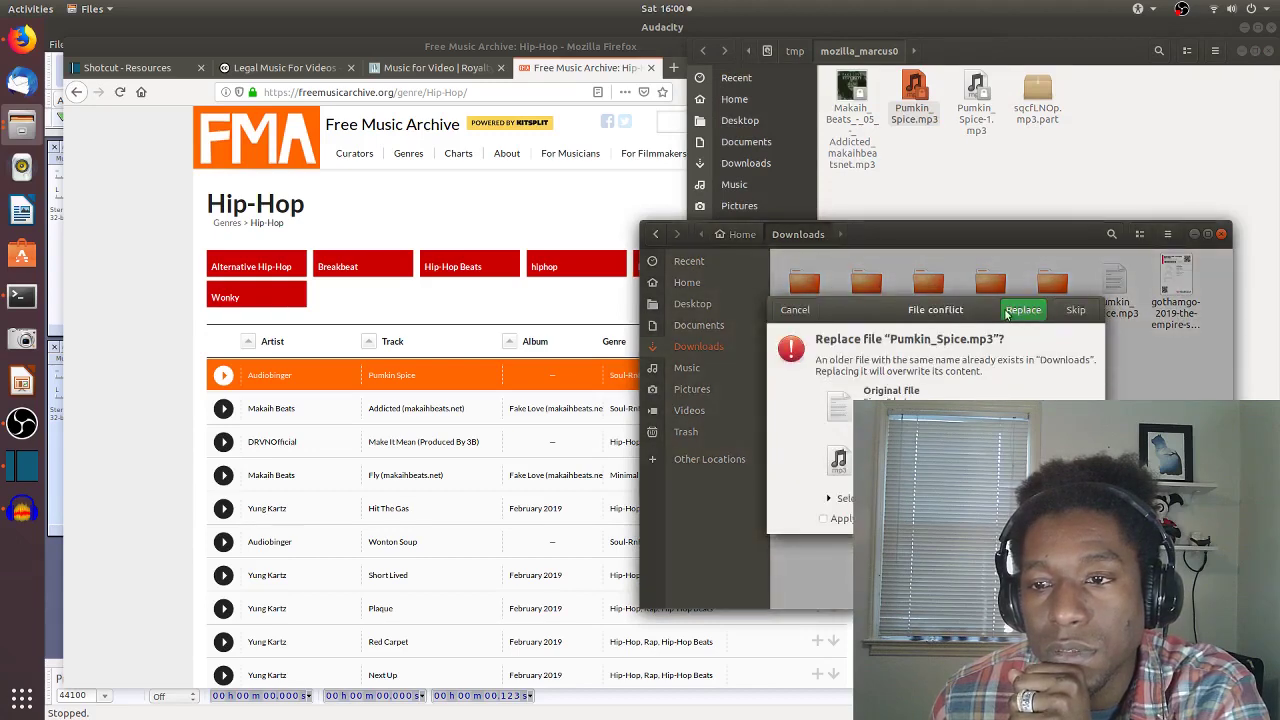
click(1022, 310)
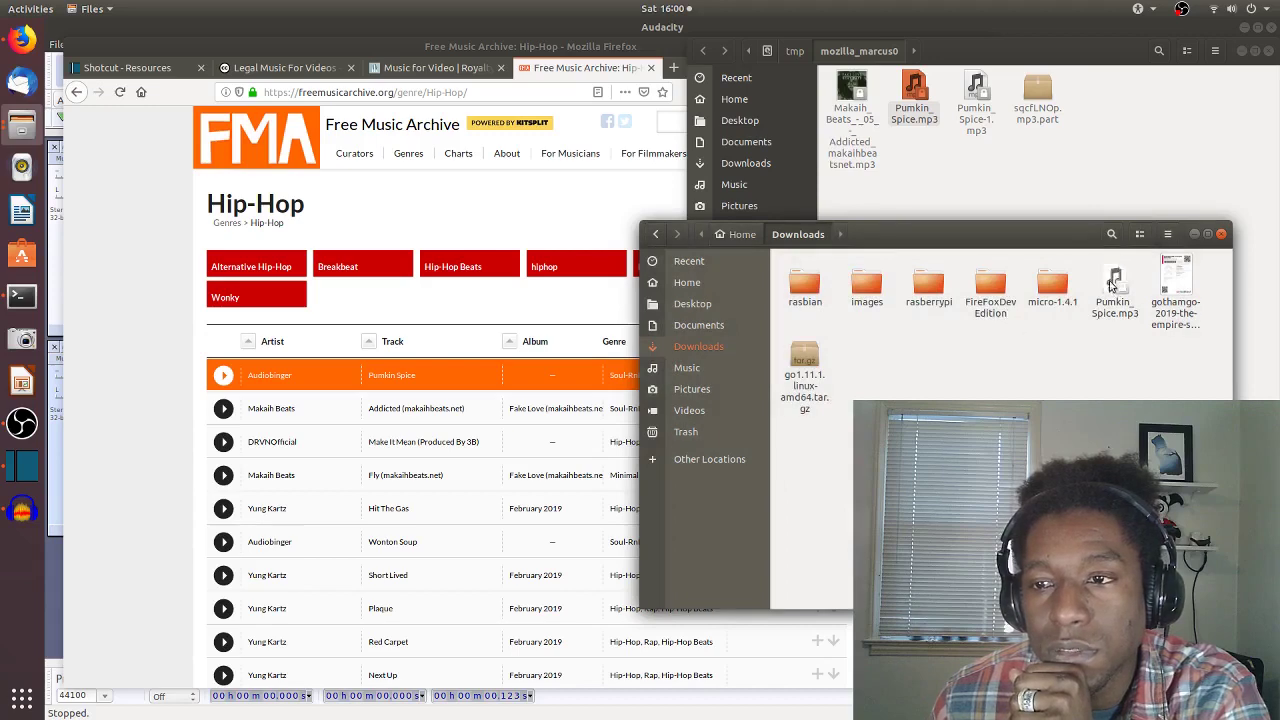
click(1029, 201)
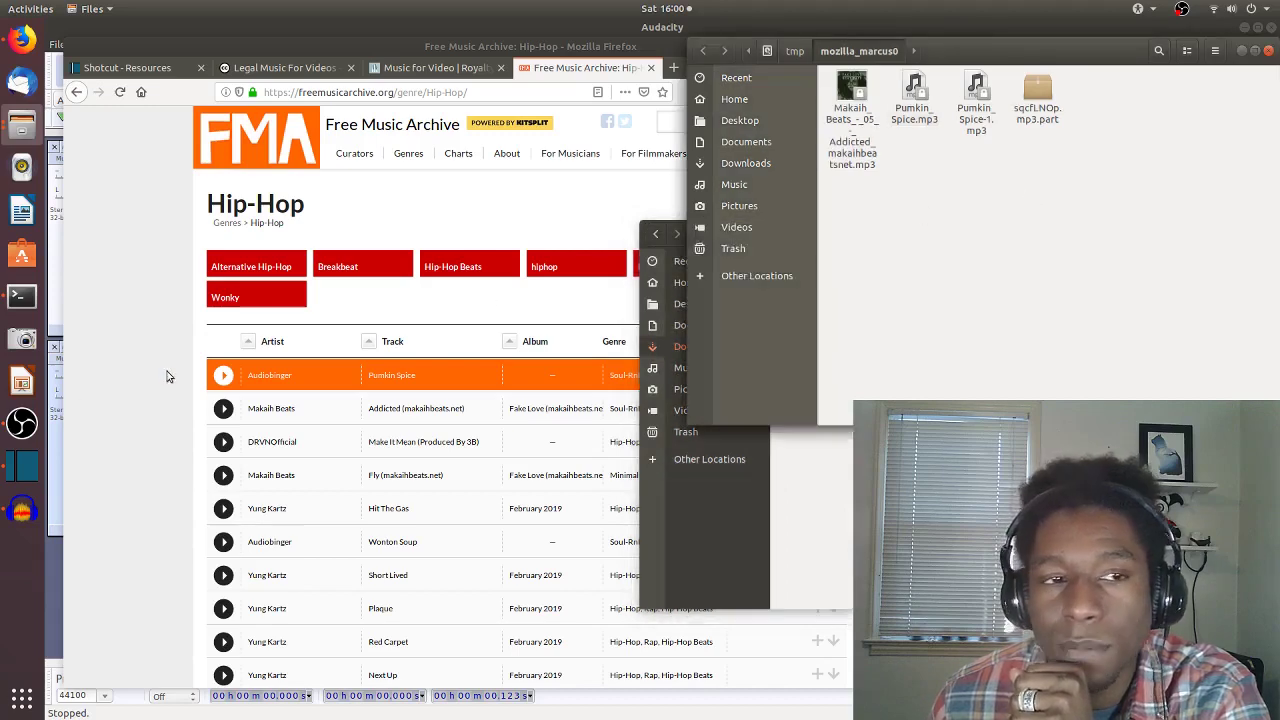
- Switch to Audacity and import Pumkin_Spice.mp3 from the Downloads folder into the project as audio
click(22, 509)
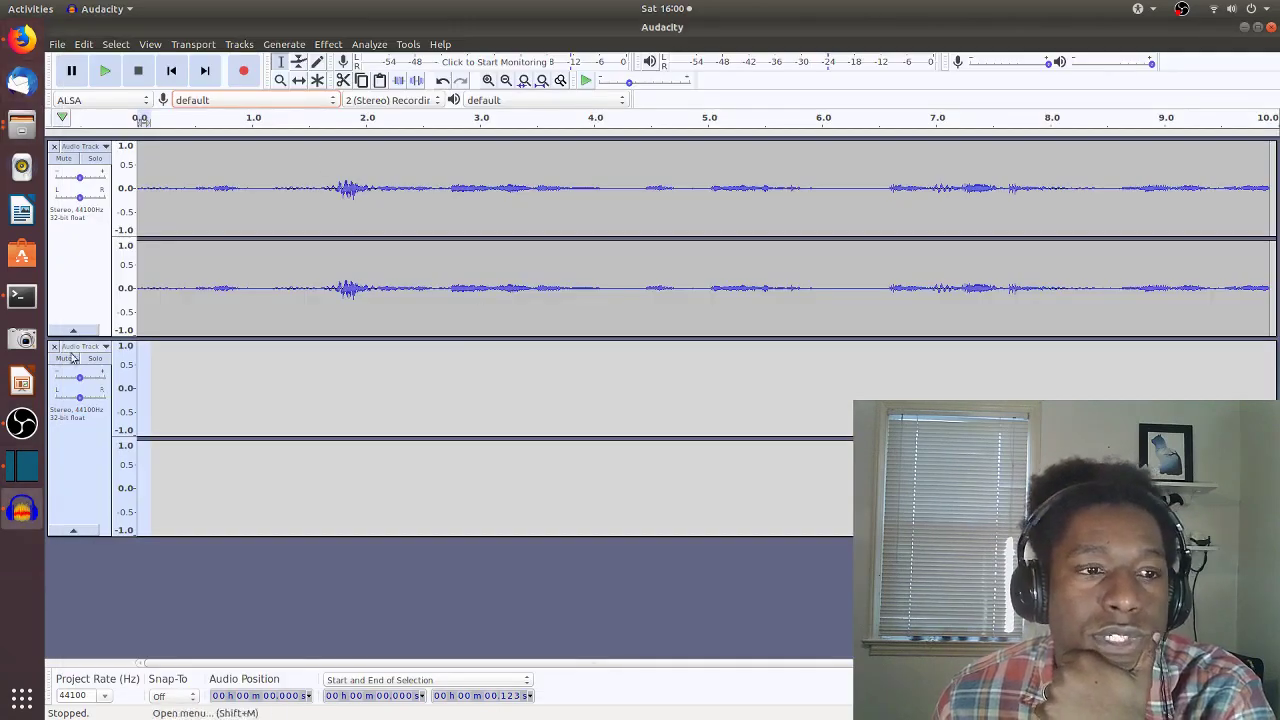
click(58, 45)
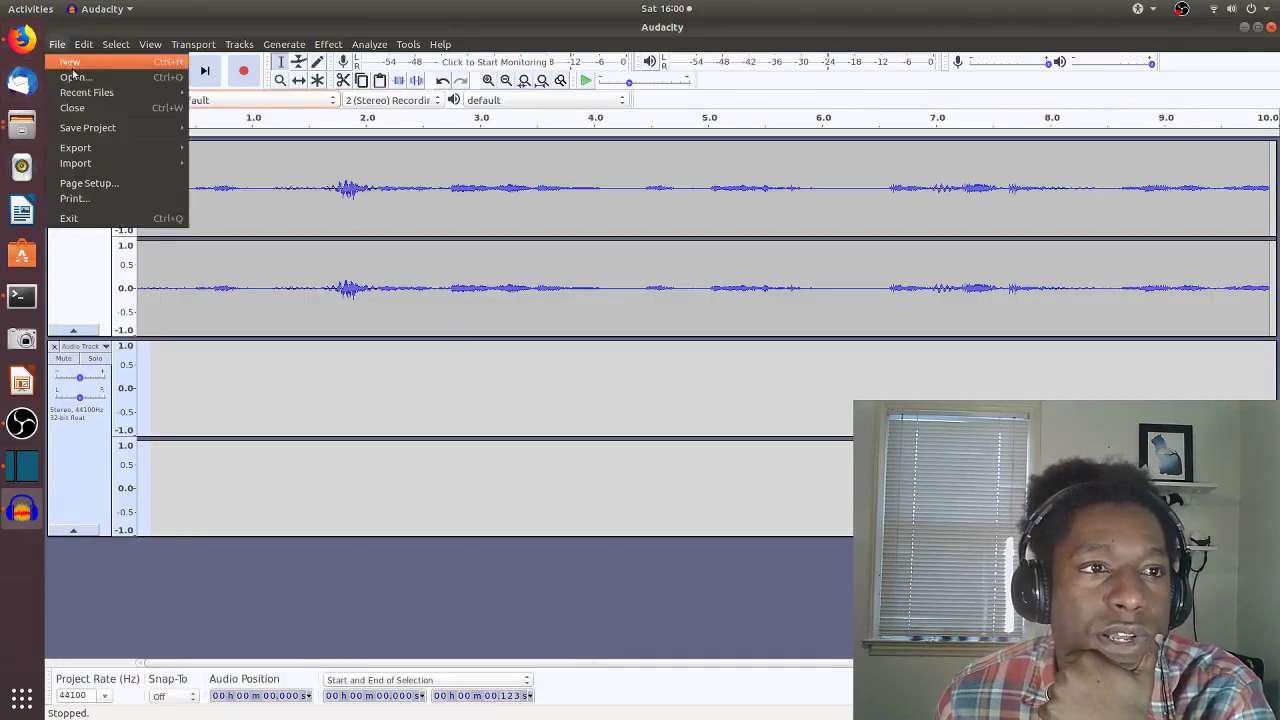
mouse_move(175, 165)
click(230, 166)
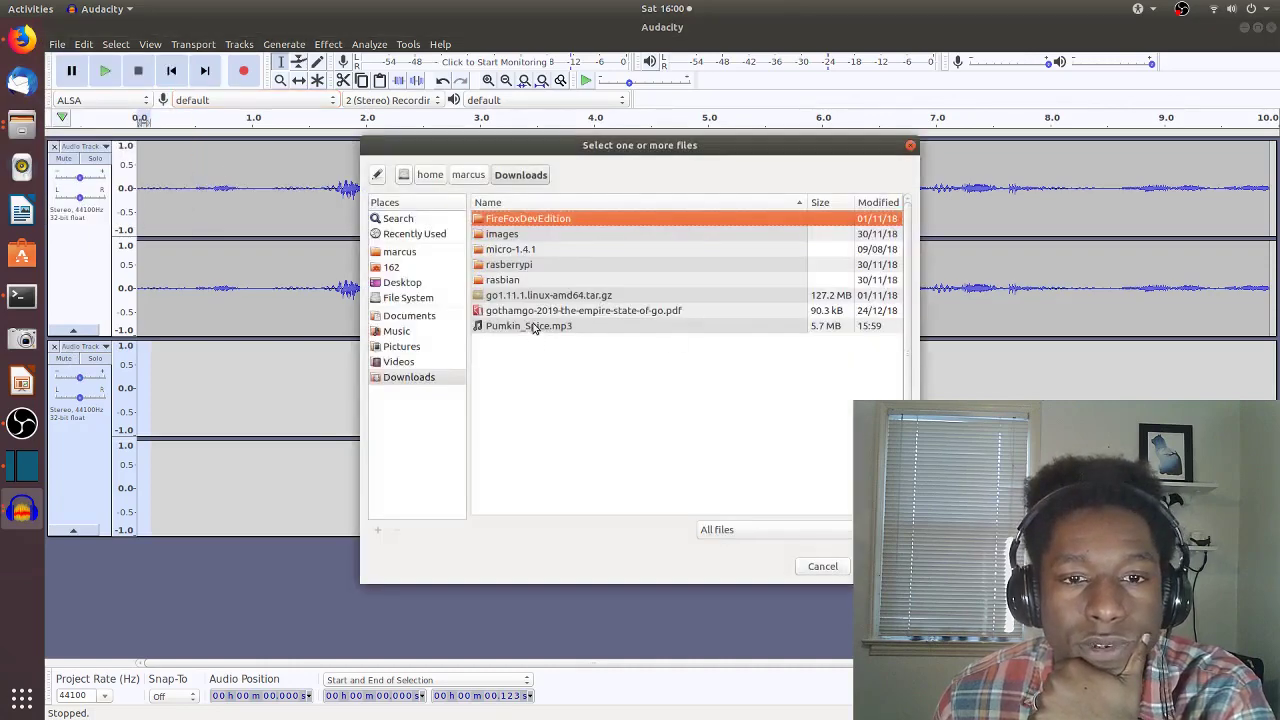
click(533, 327)
key(Return)
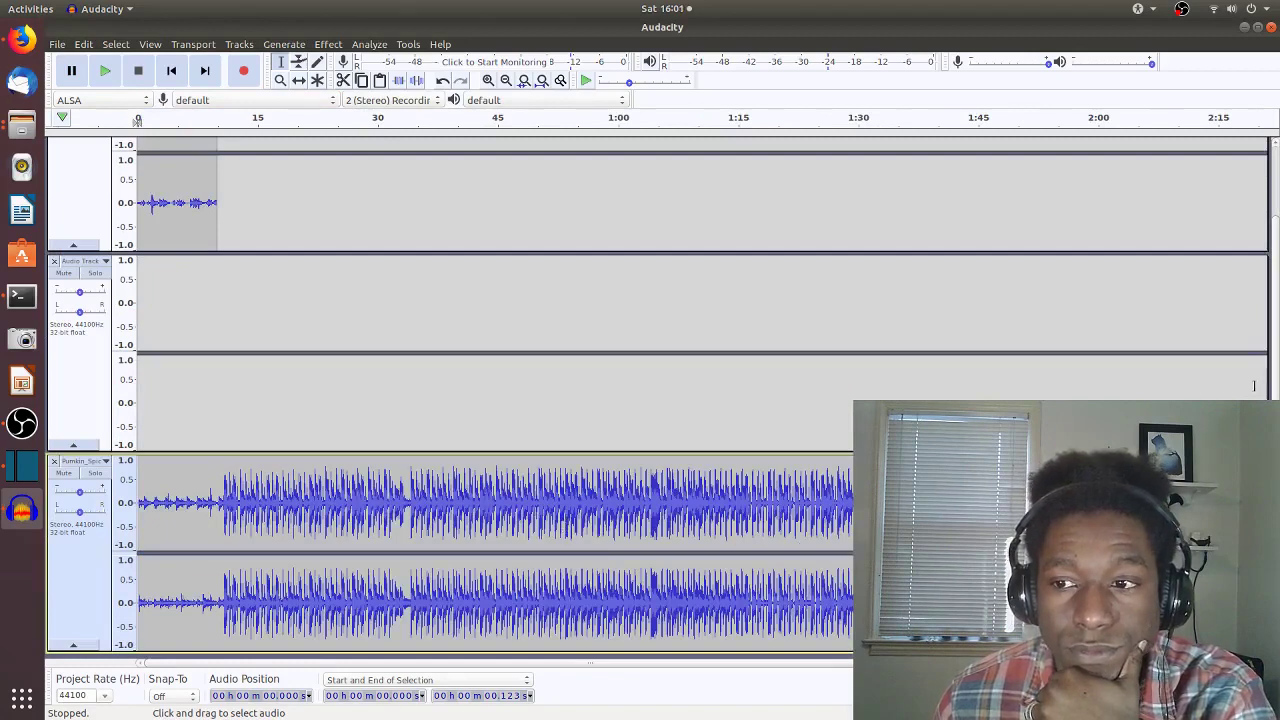
- Play the project with the imported Pumkin_Spice music track from the beginning and stop the playback
scroll(1200, 390, down, 1)
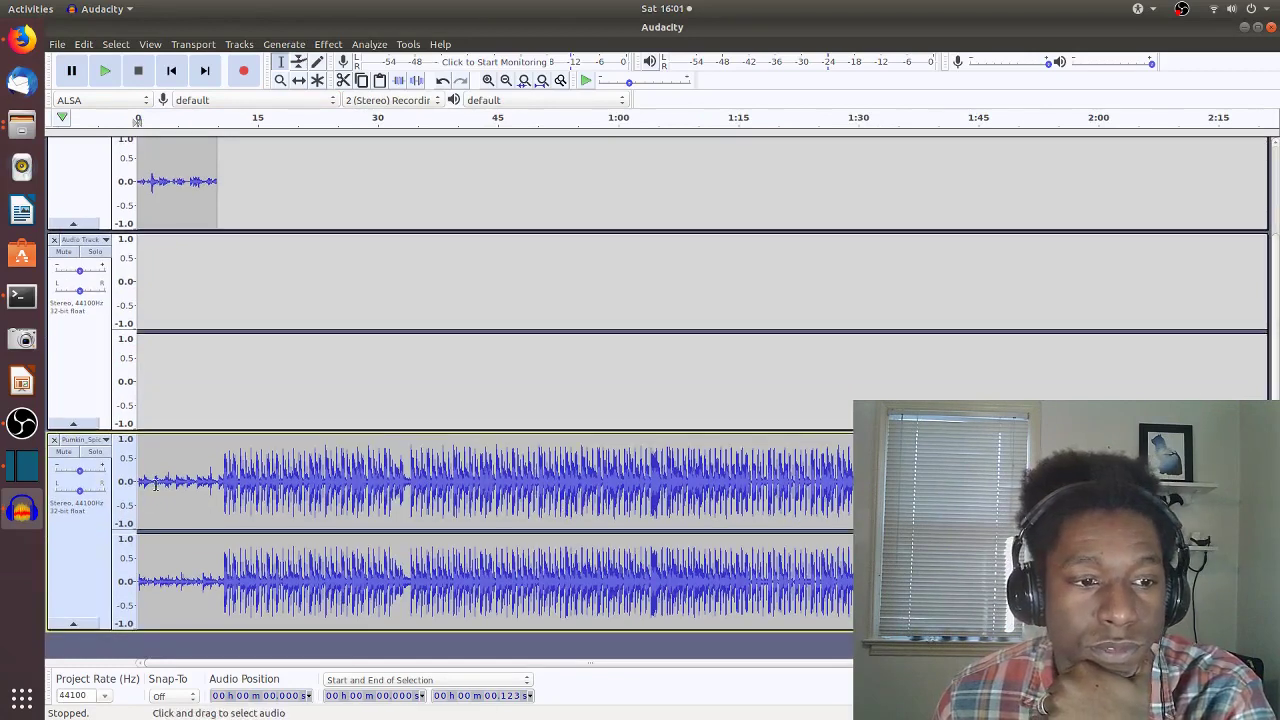
click(104, 71)
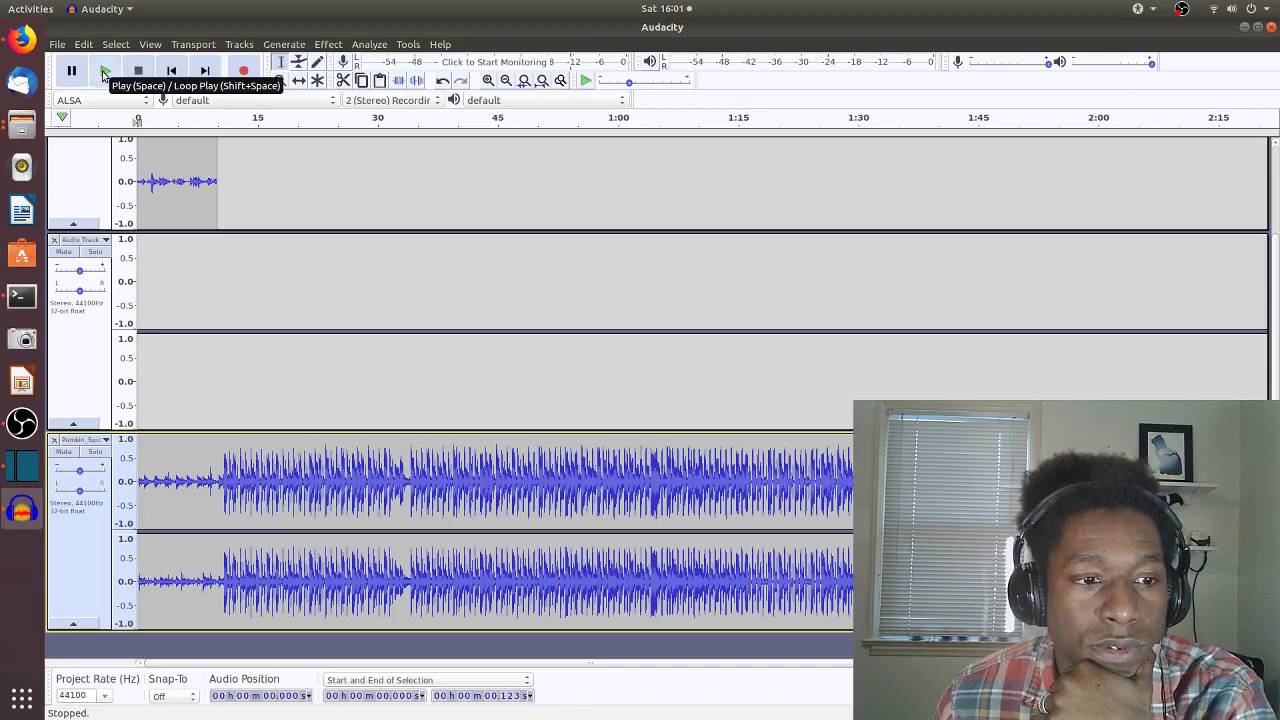
click(78, 119)
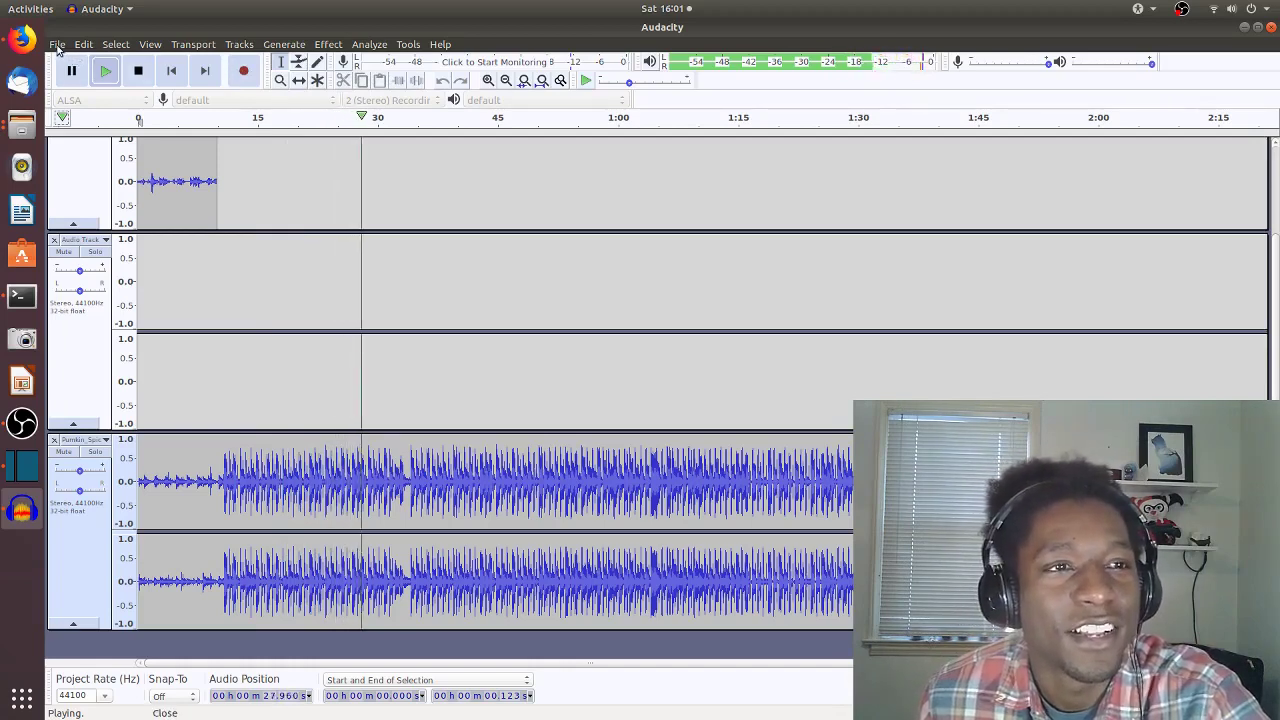
key(space)
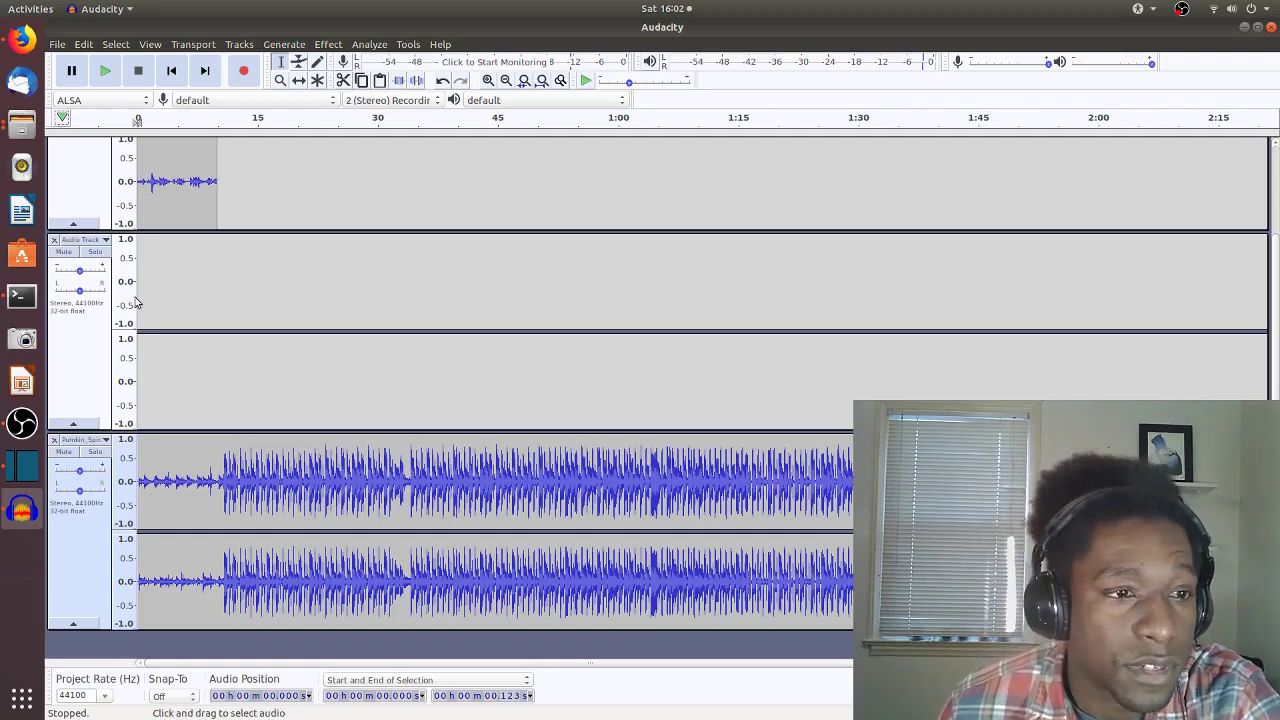
- Remove the empty audio track and the earlier narration track, keeping only the Pumkin_Spice track
click(54, 241)
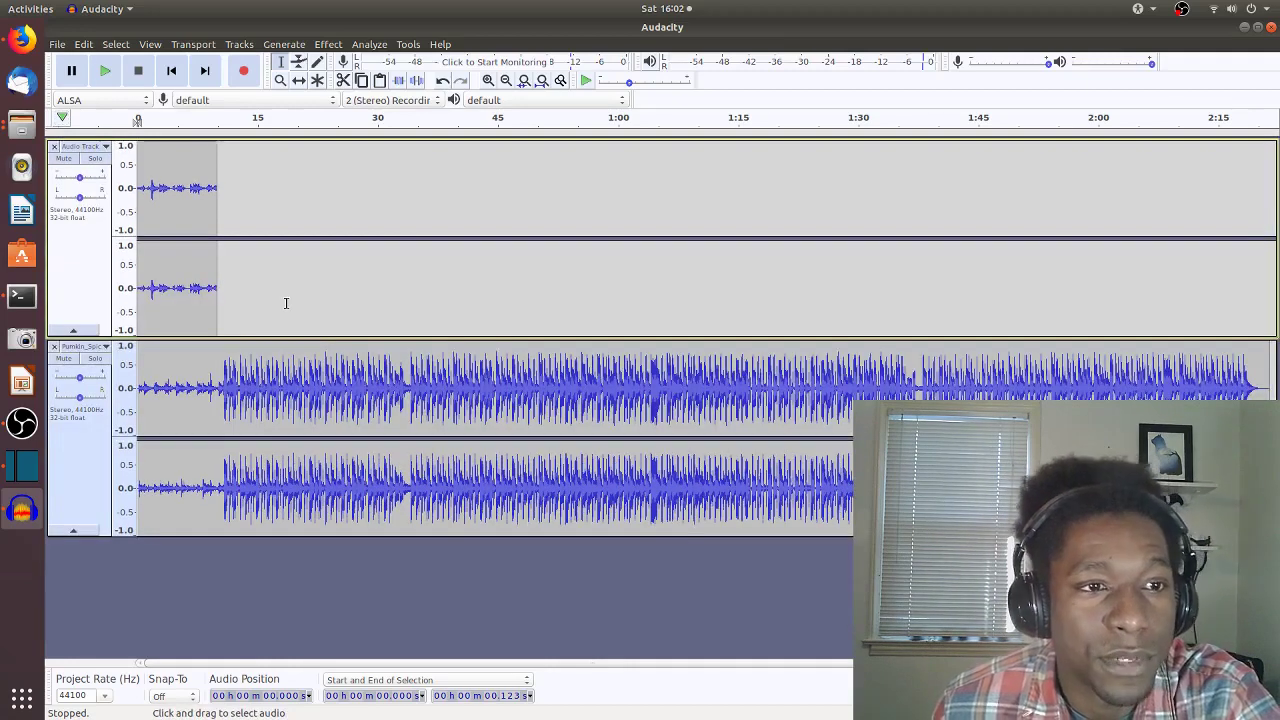
click(54, 148)
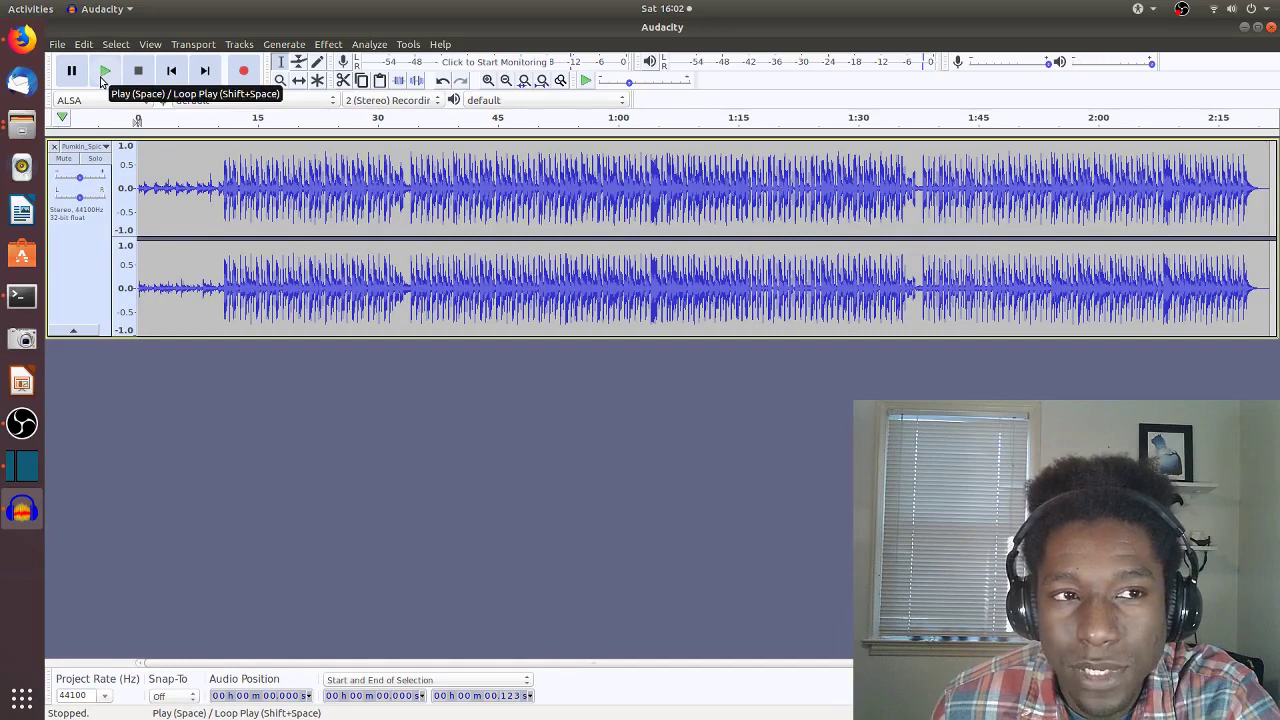
click(240, 78)
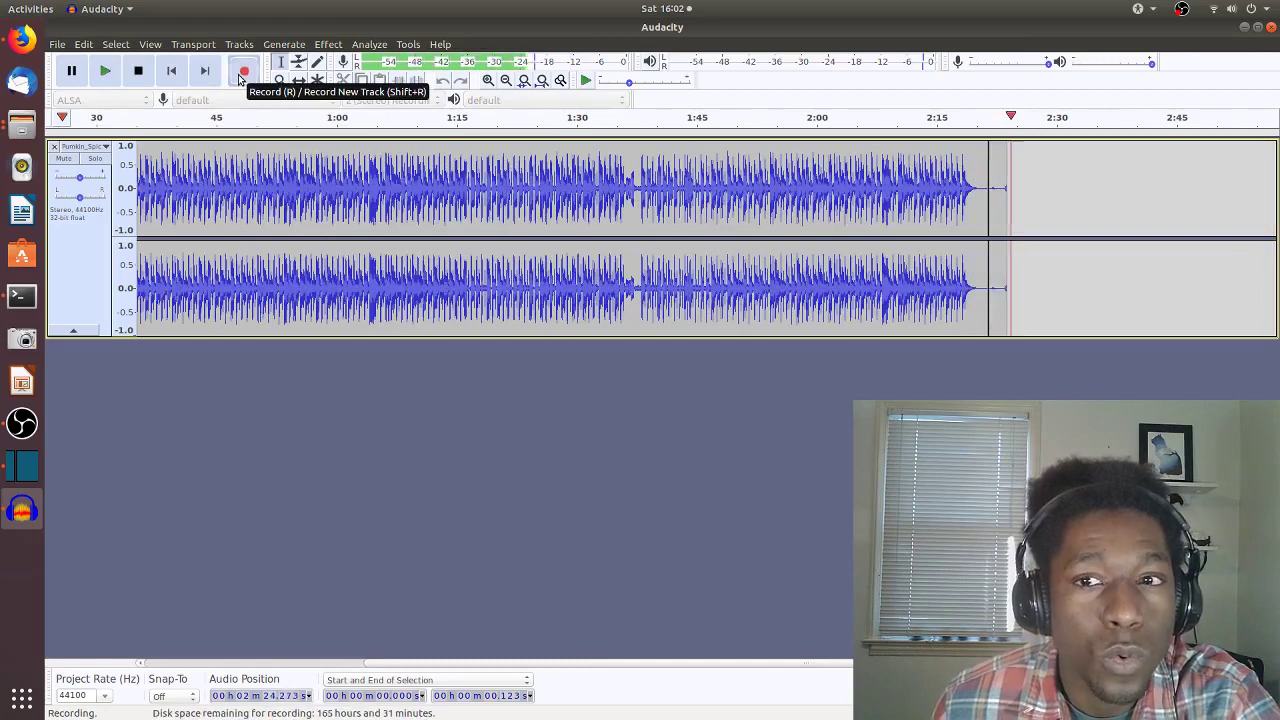
click(140, 74)
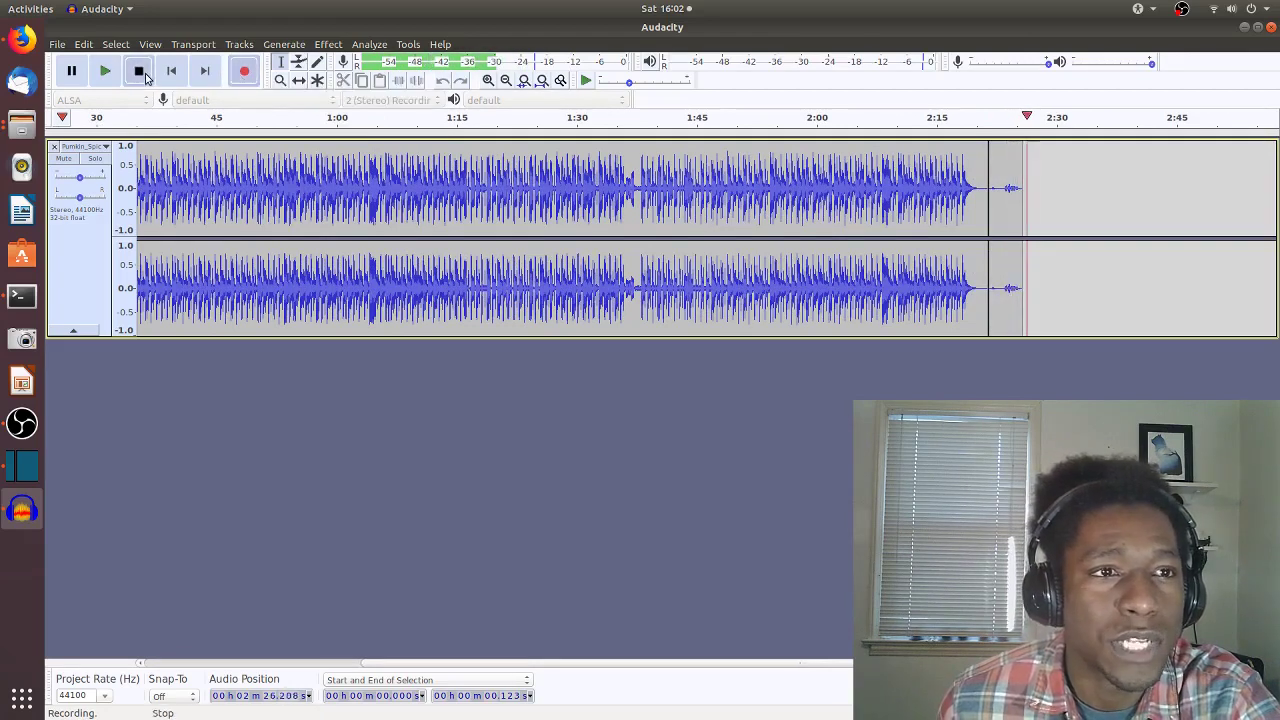
key(ctrl+z)
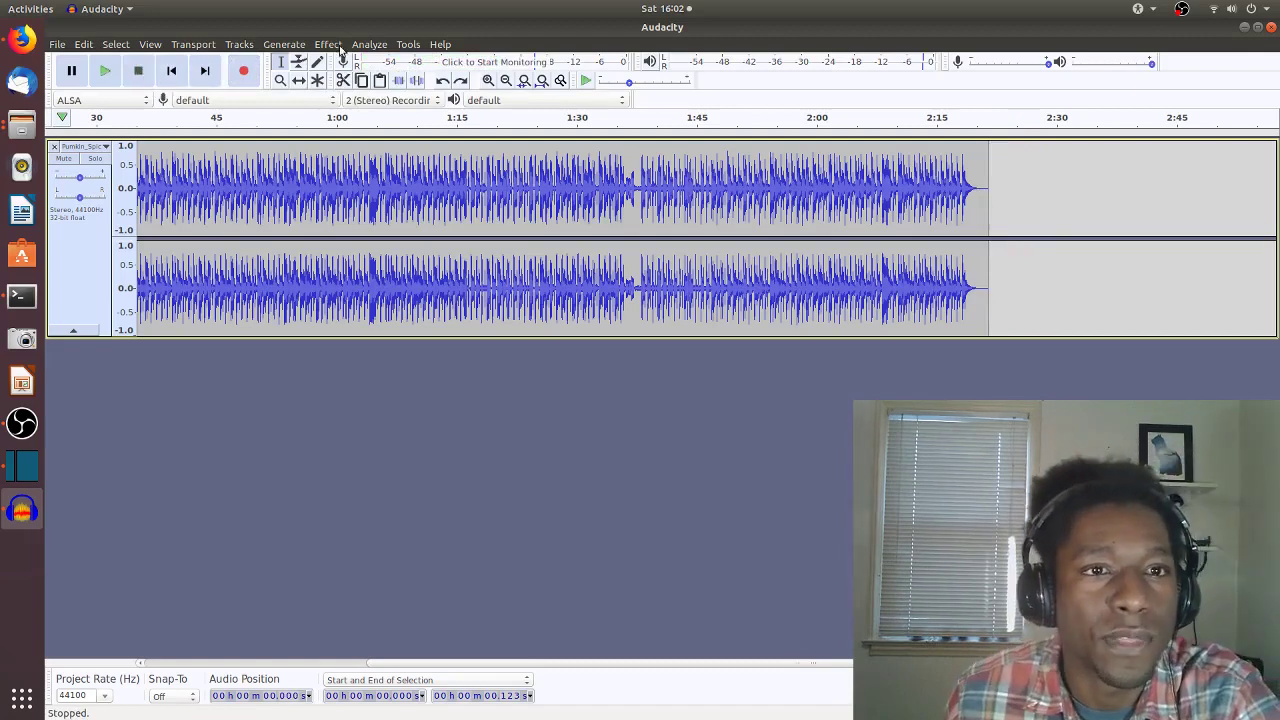
- Add a new stereo track below the Pumkin_Spice track
click(240, 44)
mouse_move(300, 61)
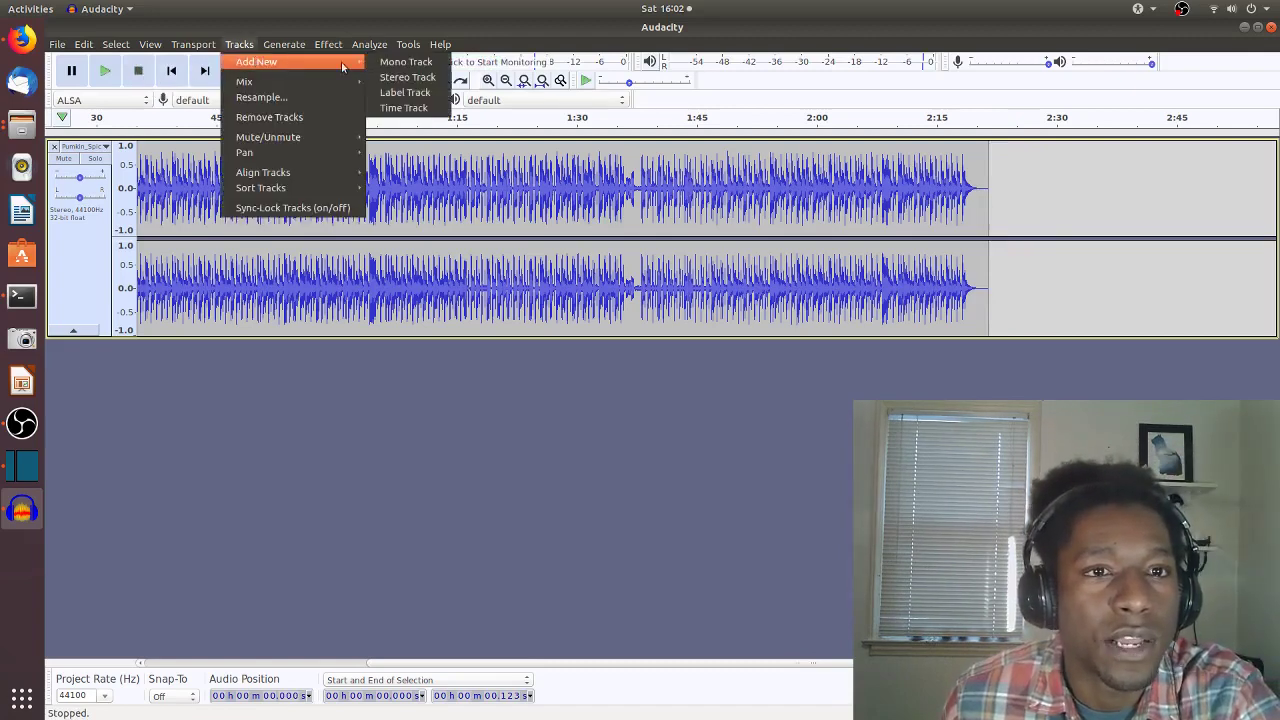
click(404, 78)
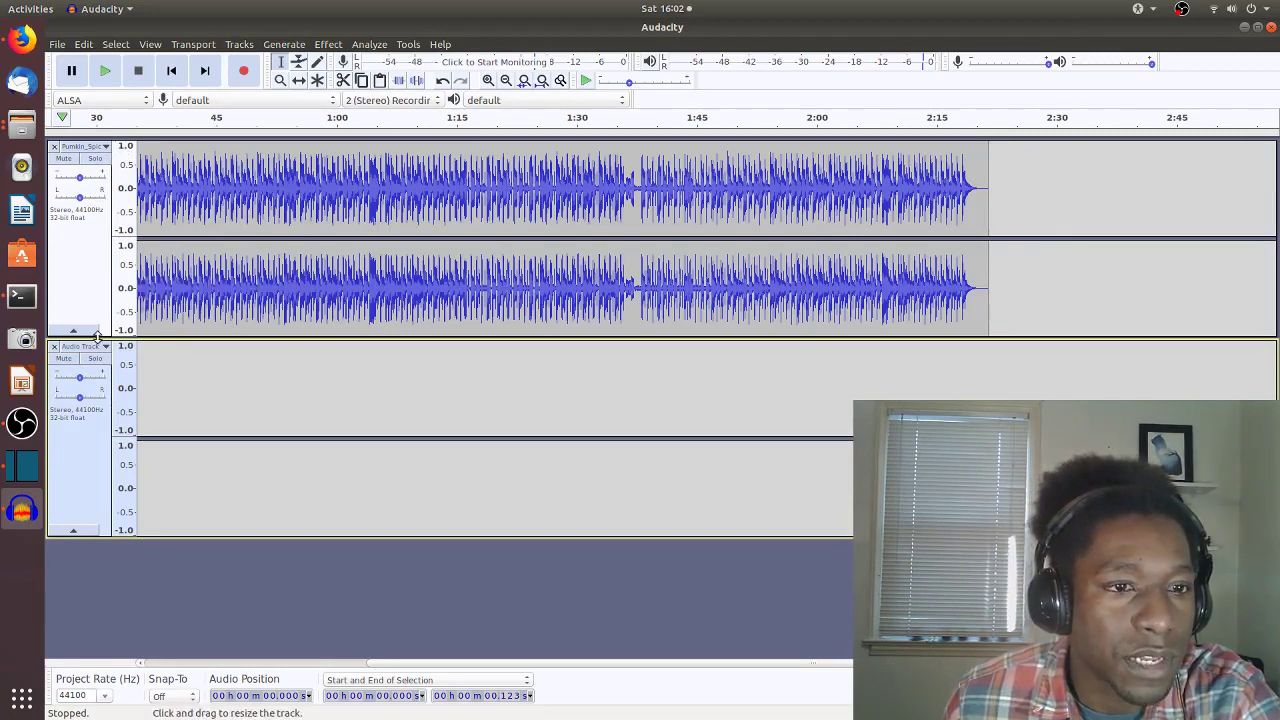
- Select the new stereo track and record about 49 seconds of narration on it from the start while the music plays
click(80, 117)
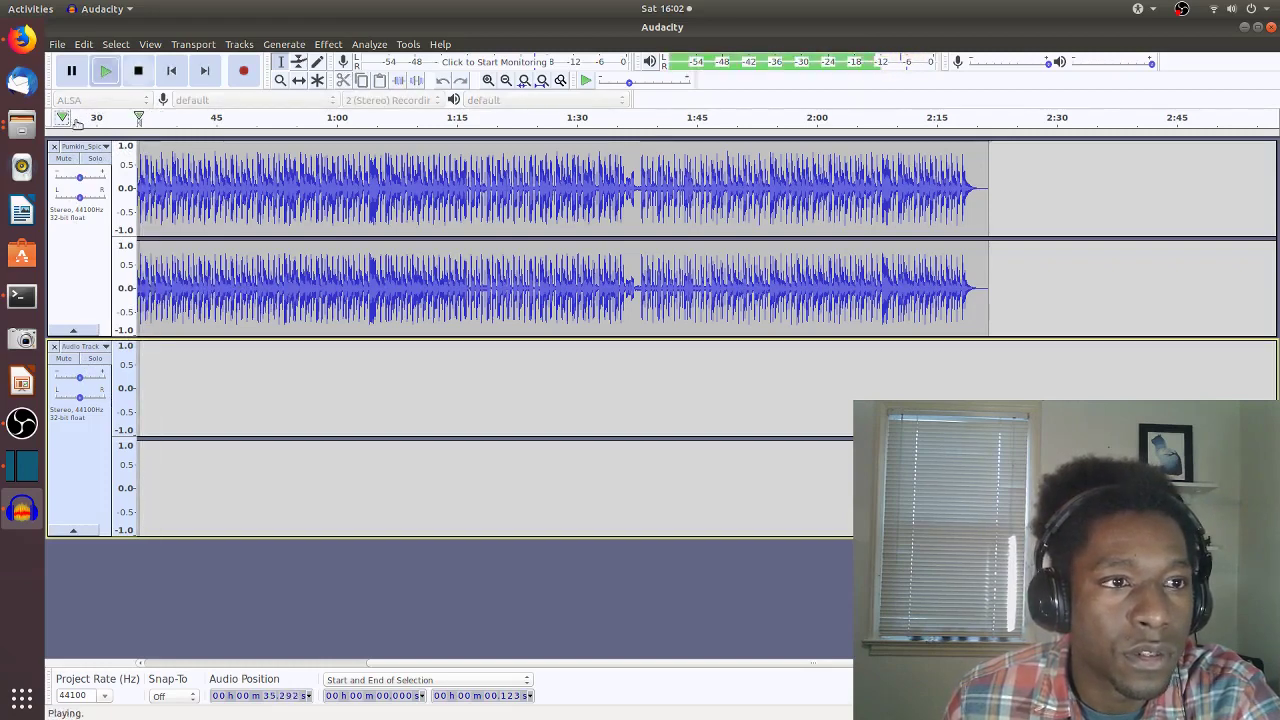
click(77, 118)
click(77, 119)
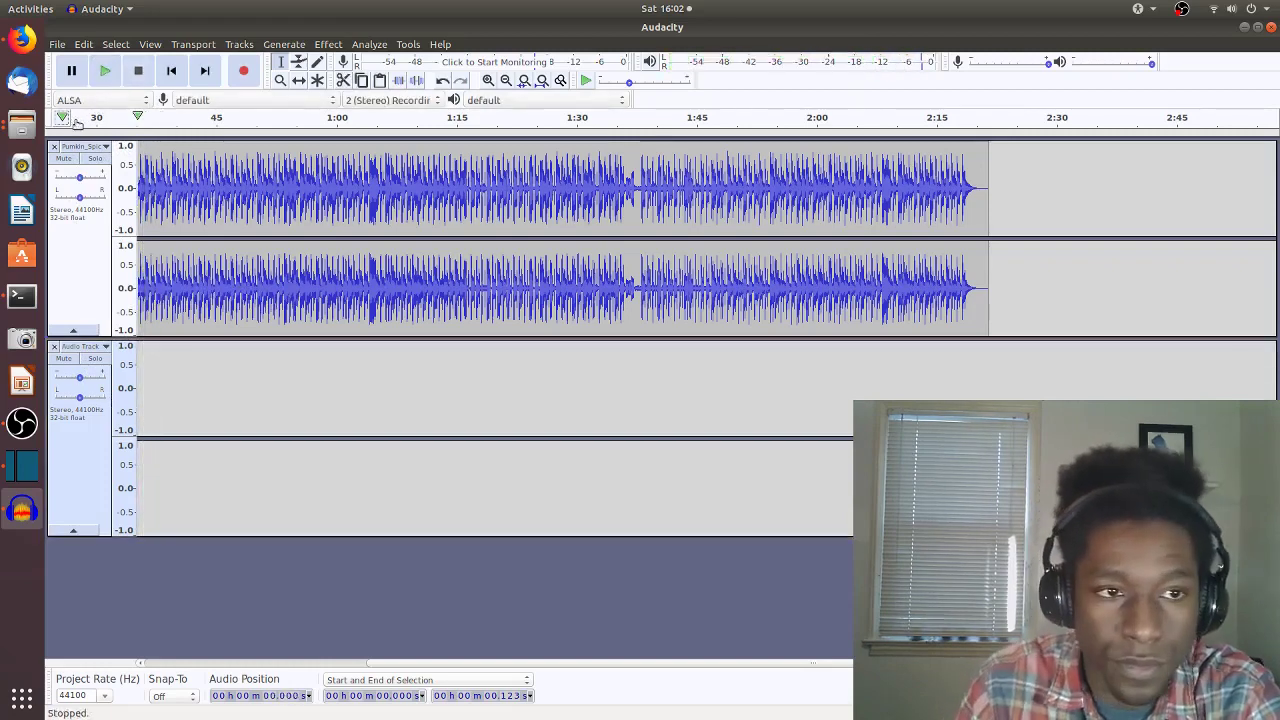
click(81, 434)
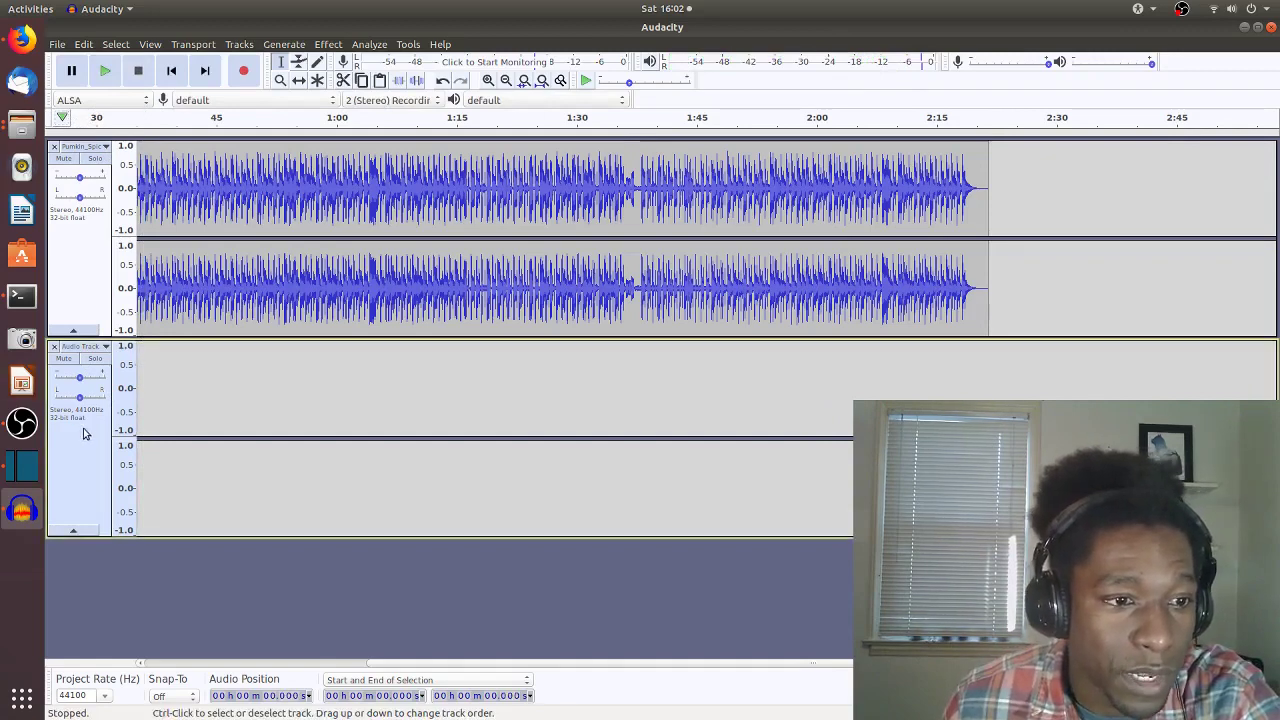
click(245, 72)
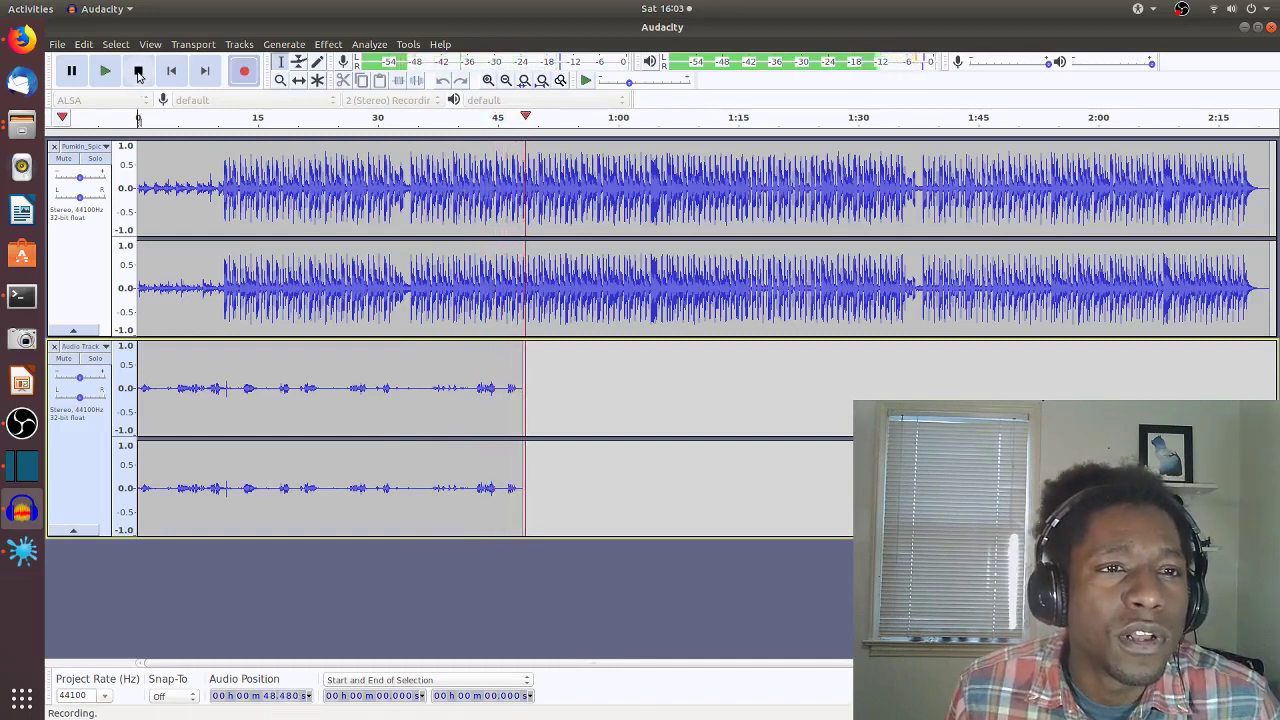
click(139, 72)
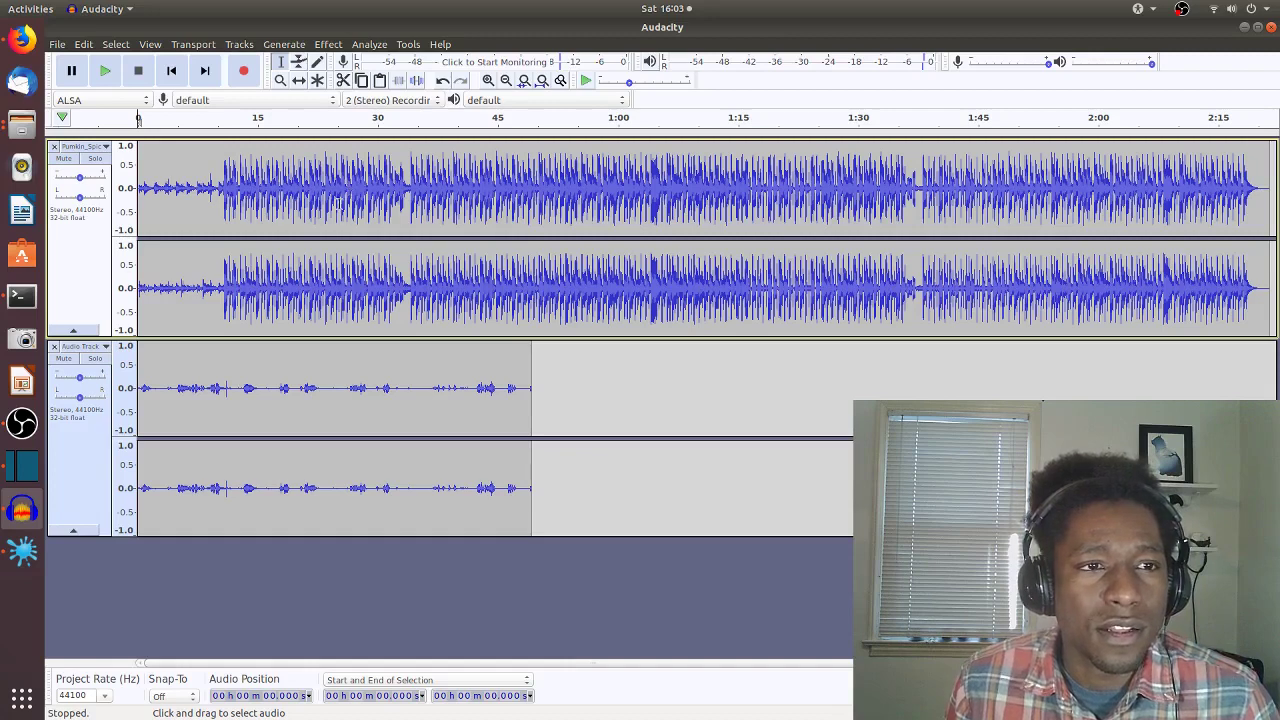
- Play both tracks from the beginning, lower the Pumkin_Spice track's gain, raise the narration track's gain, and stop the playback
click(105, 72)
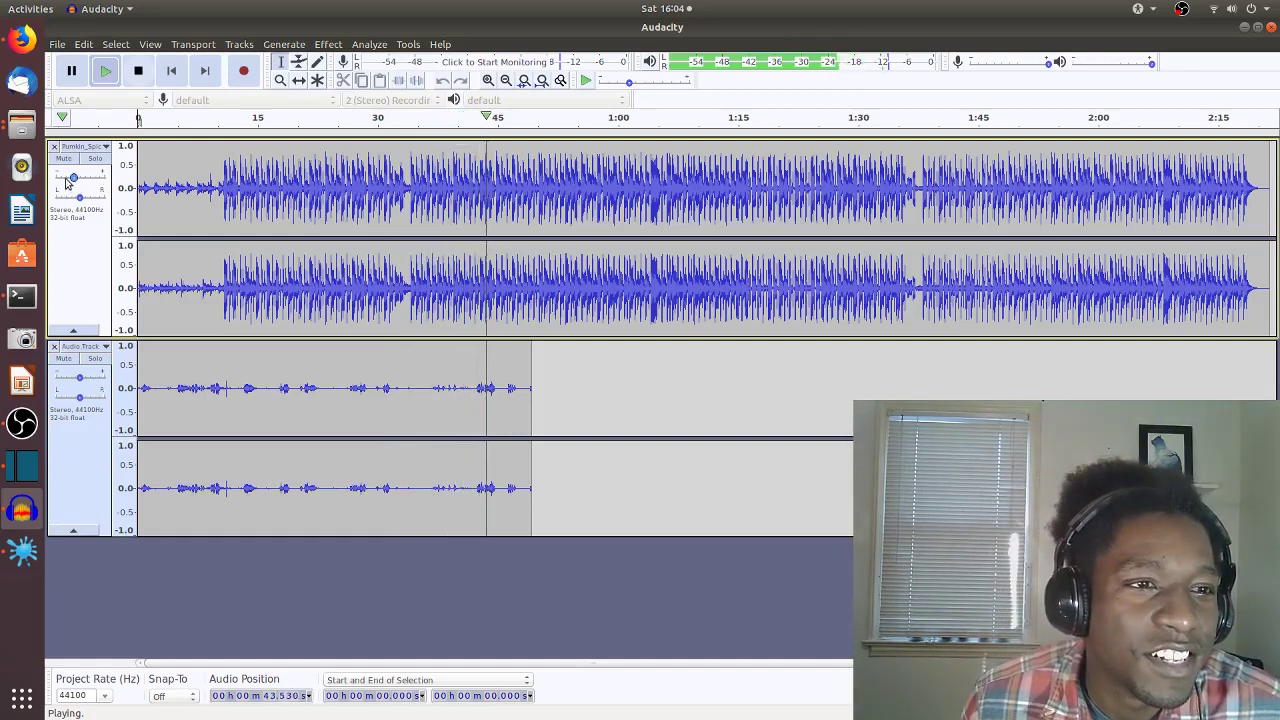
drag(73, 177, 66, 180)
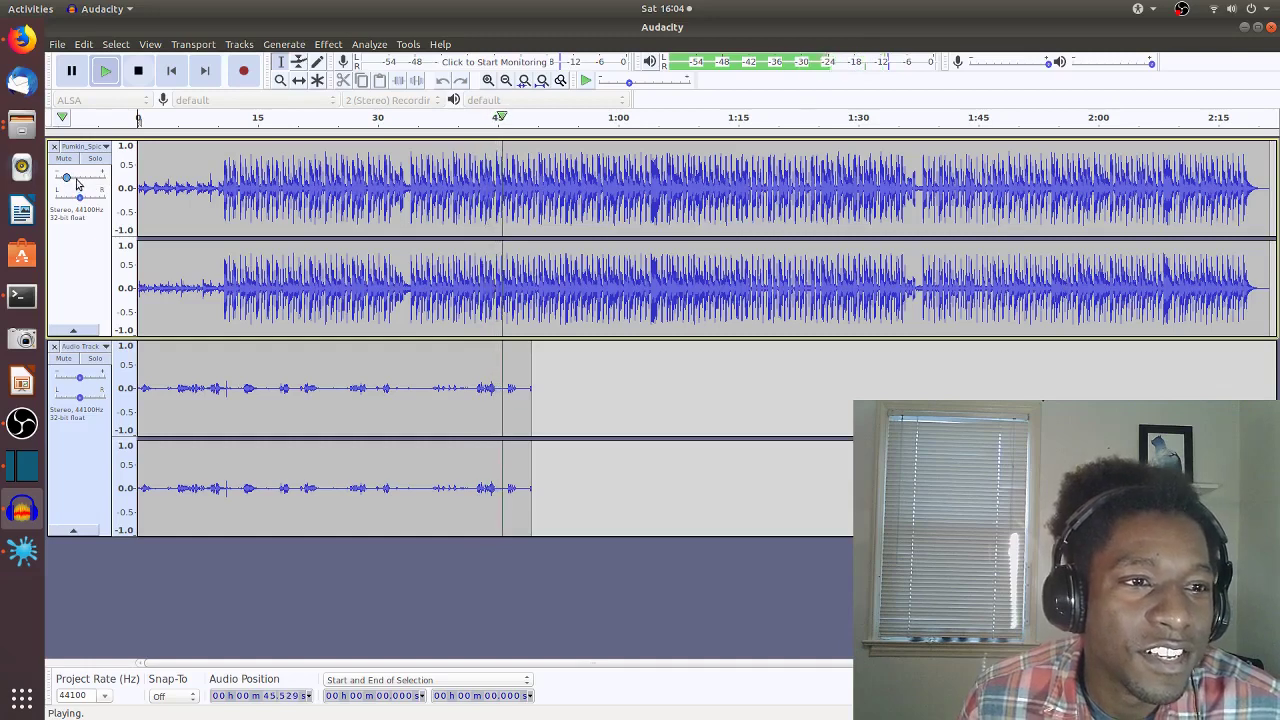
drag(77, 183, 70, 182)
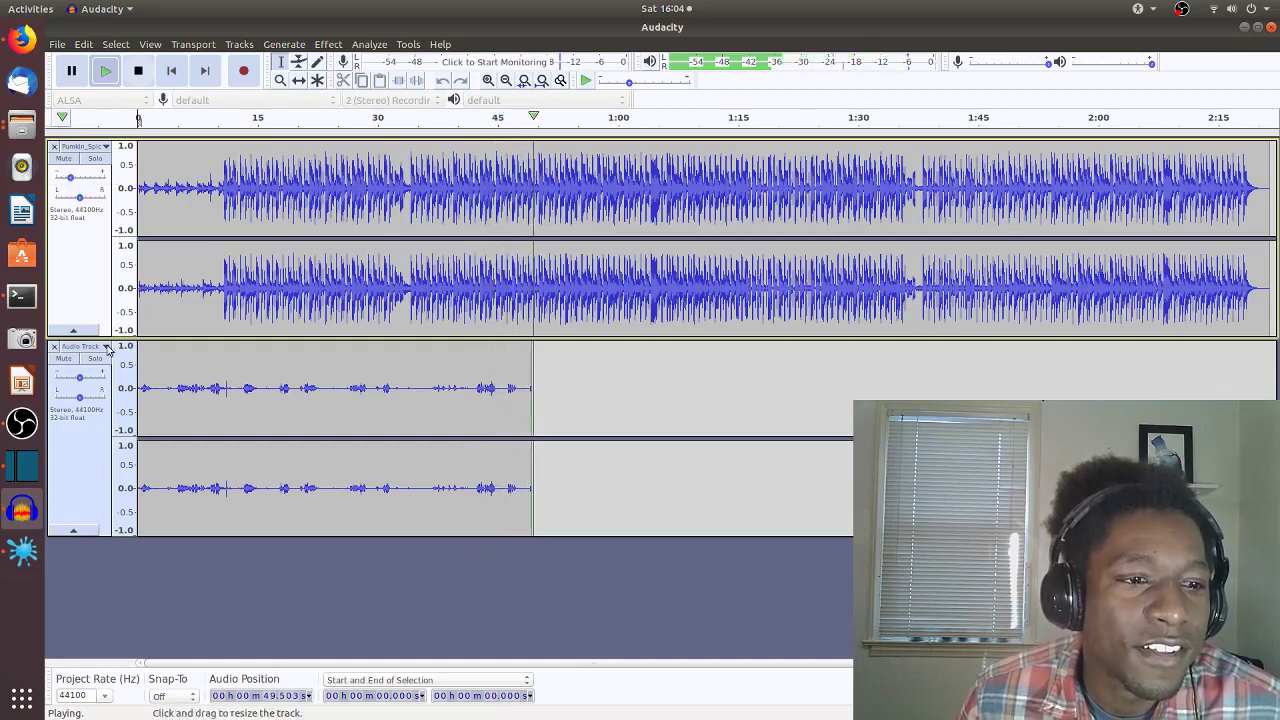
click(92, 380)
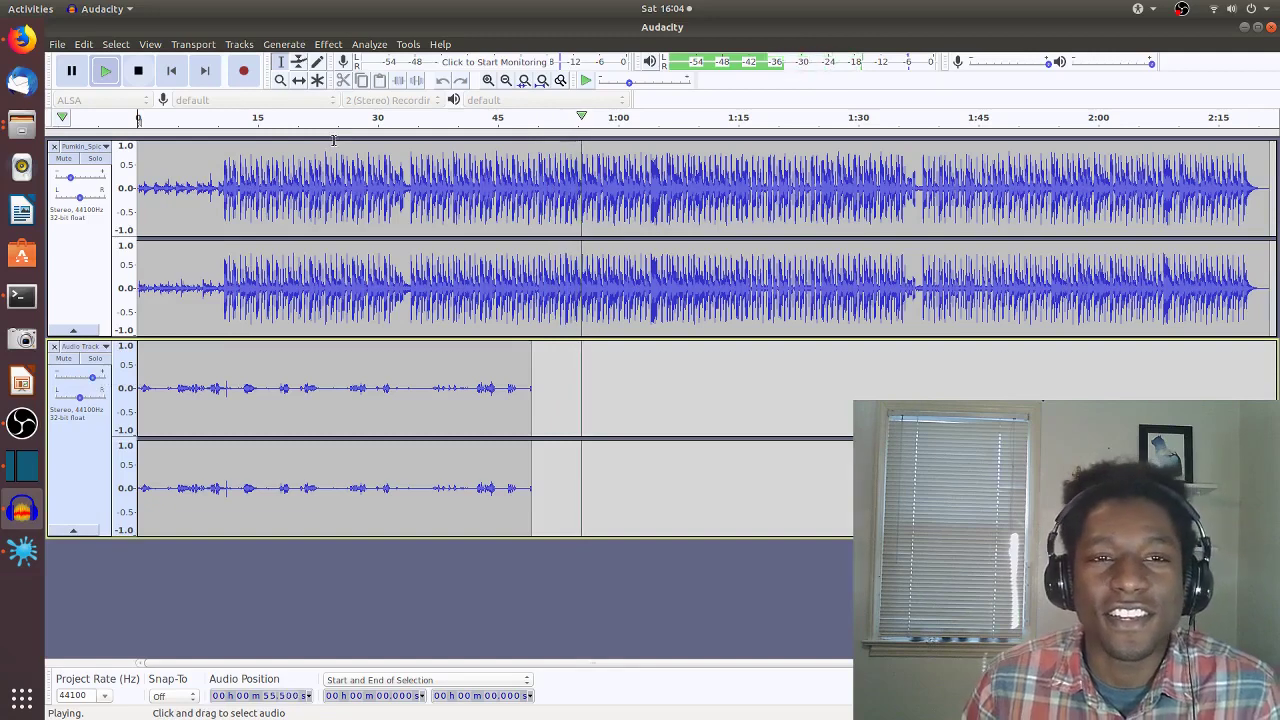
key(space)
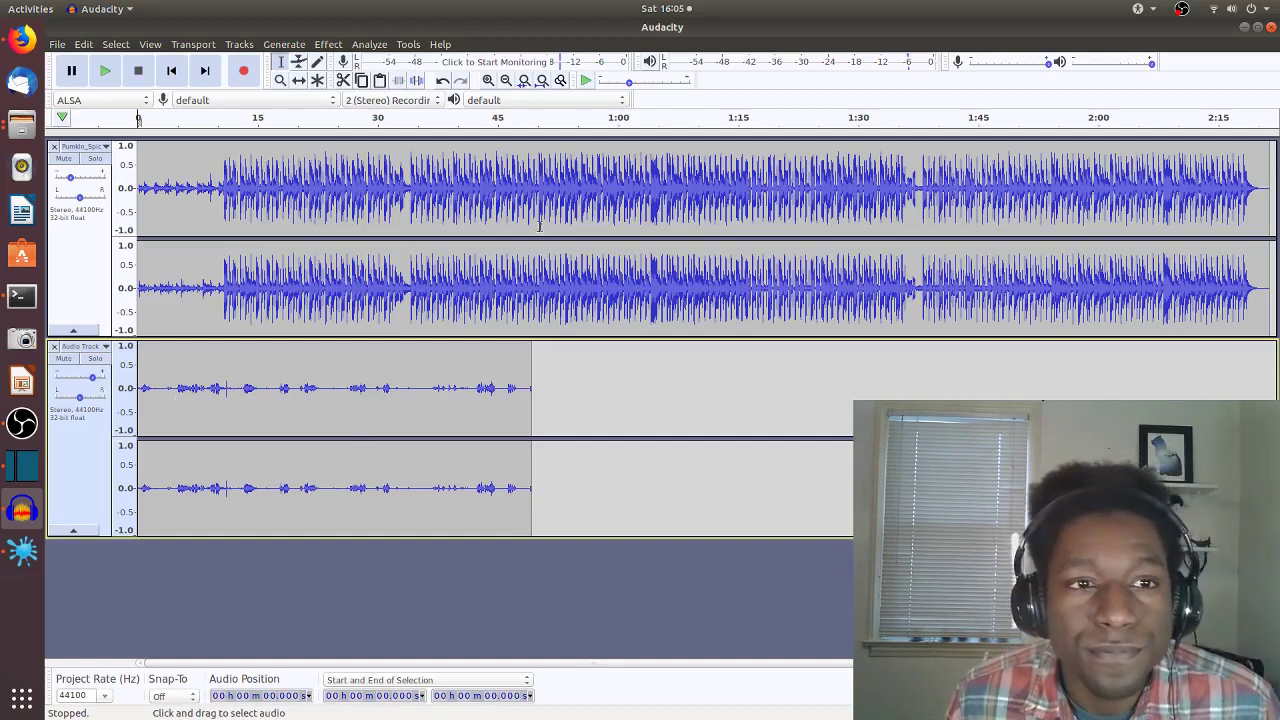
- Try cutting the Pumkin_Spice music from about 48.8 s to its end, and undo the cut
click(525, 370)
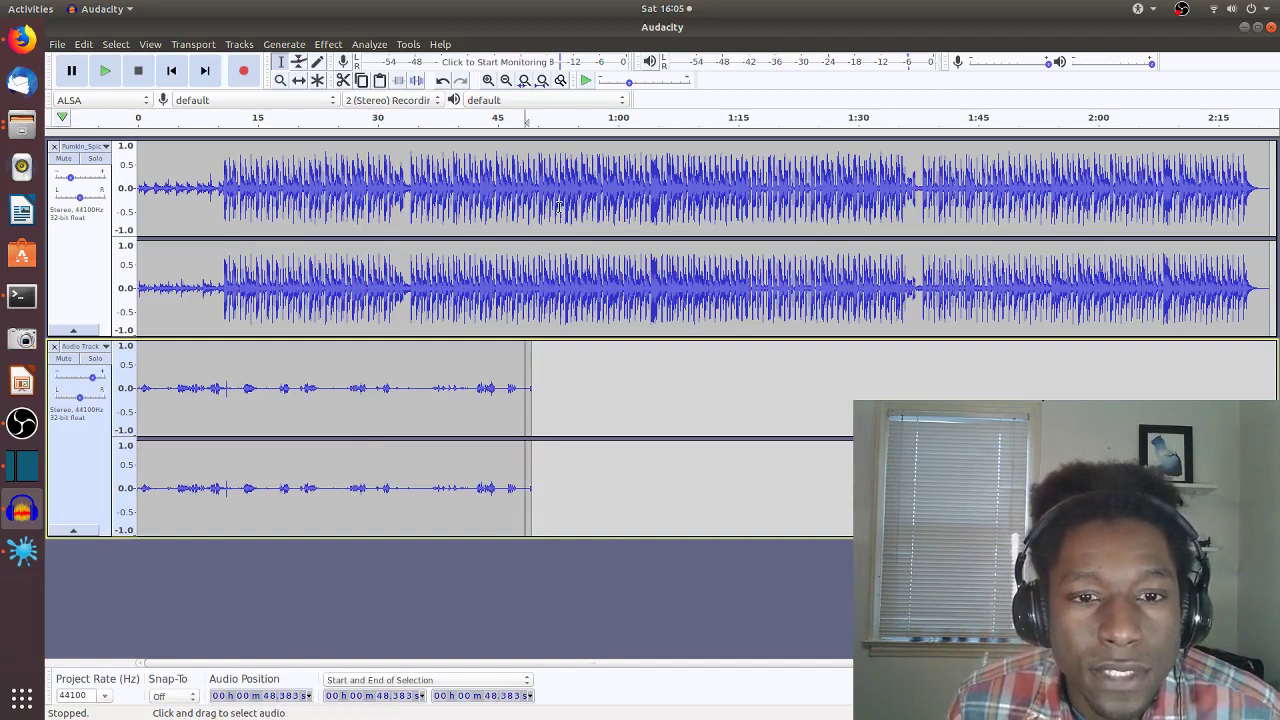
click(532, 352)
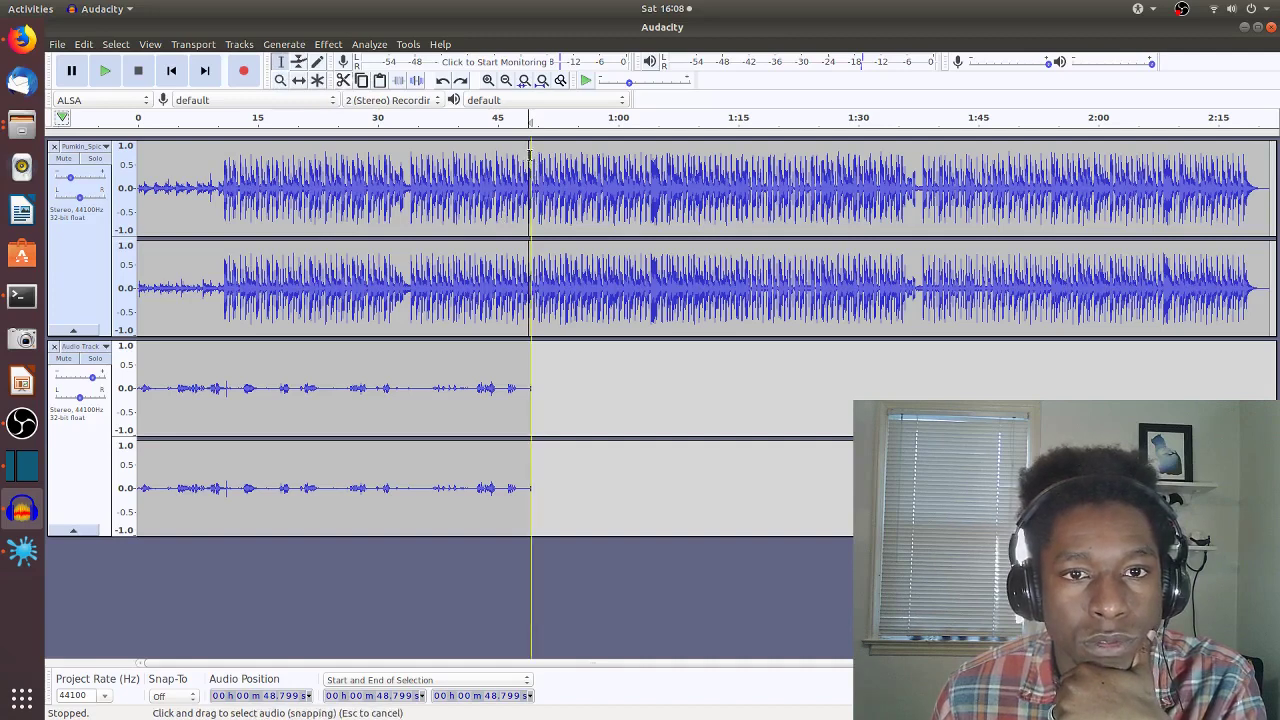
drag(522, 155, 1069, 257)
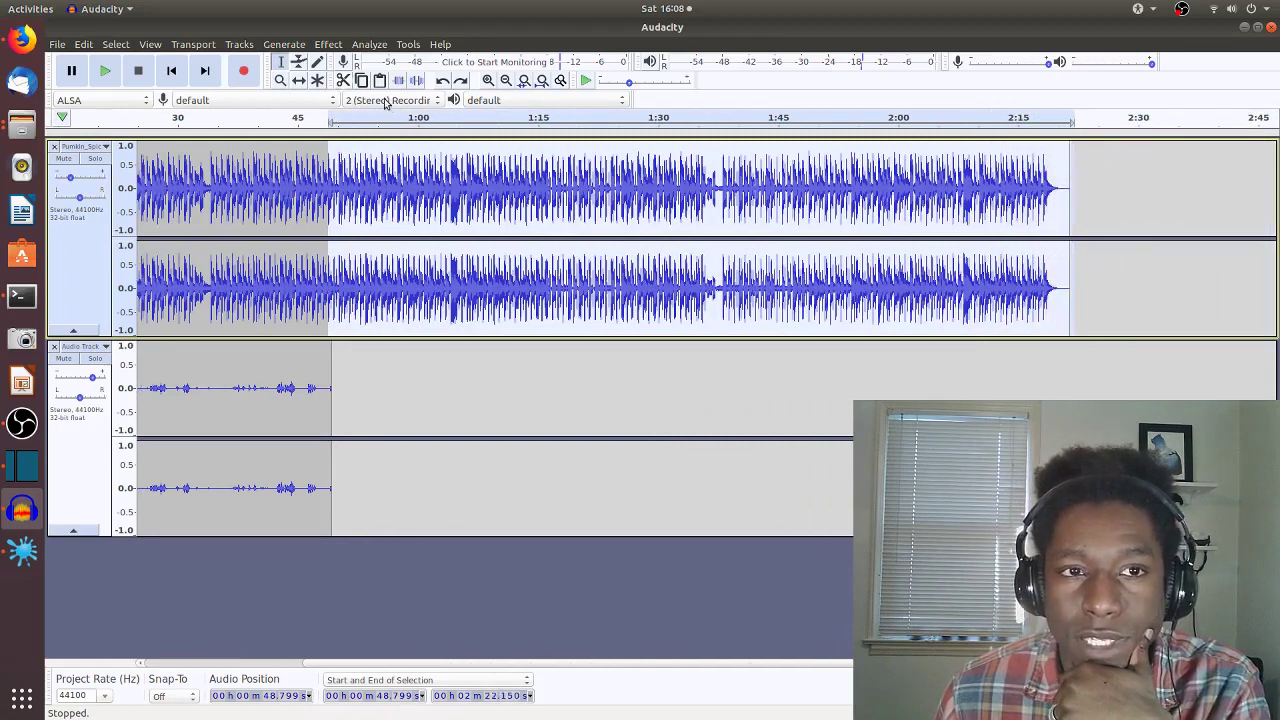
click(343, 80)
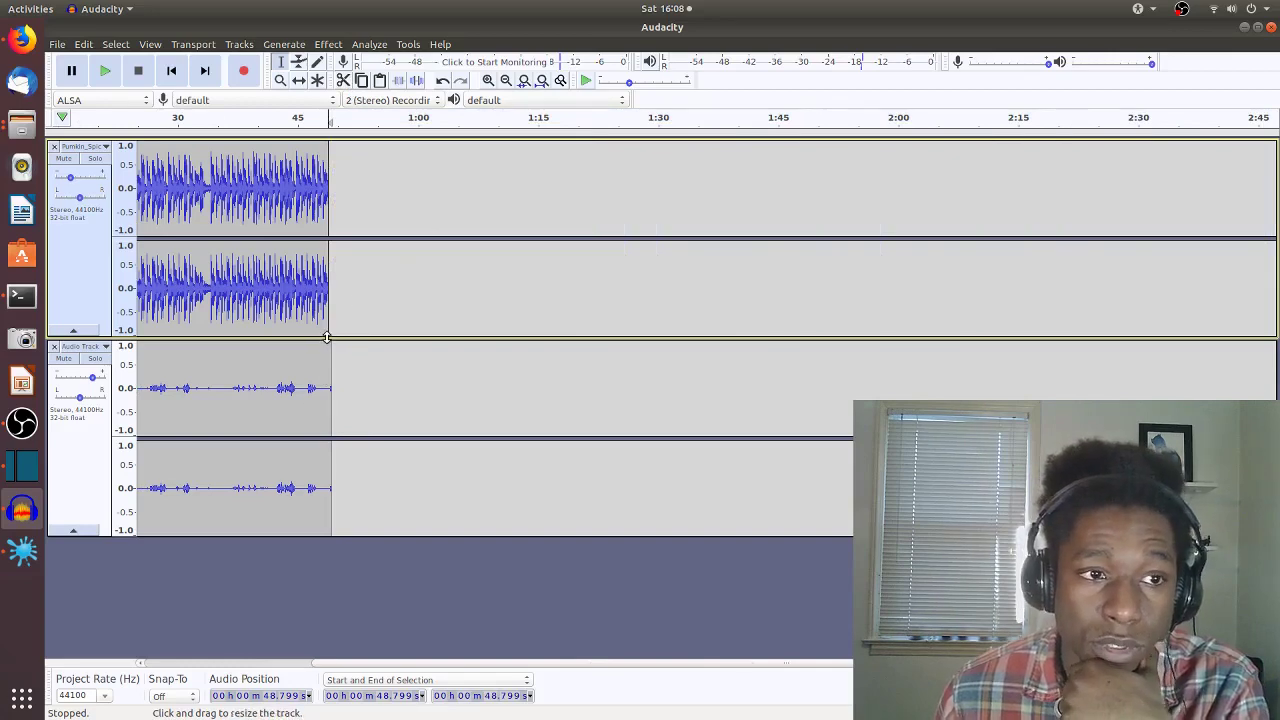
key(ctrl+z)
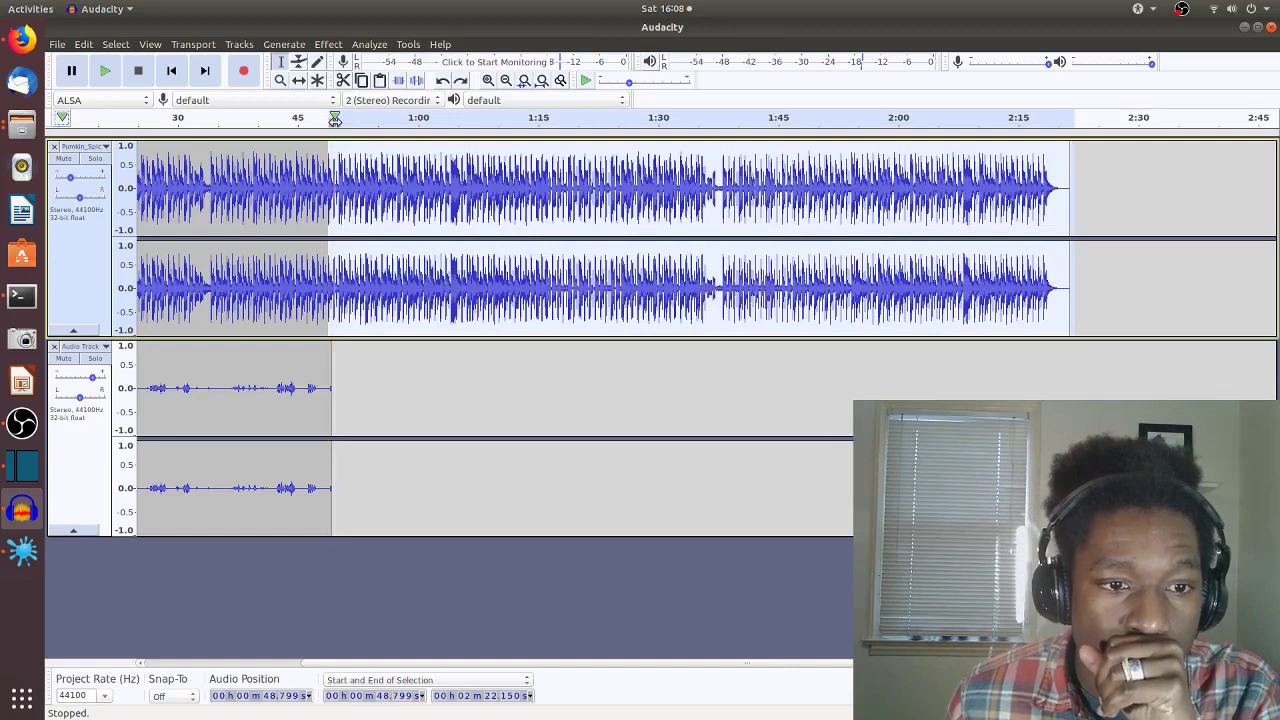
- Preview the music briefly around the narration's end, and cut the Pumkin_Spice track from about 49.2 s to its end
click(333, 118)
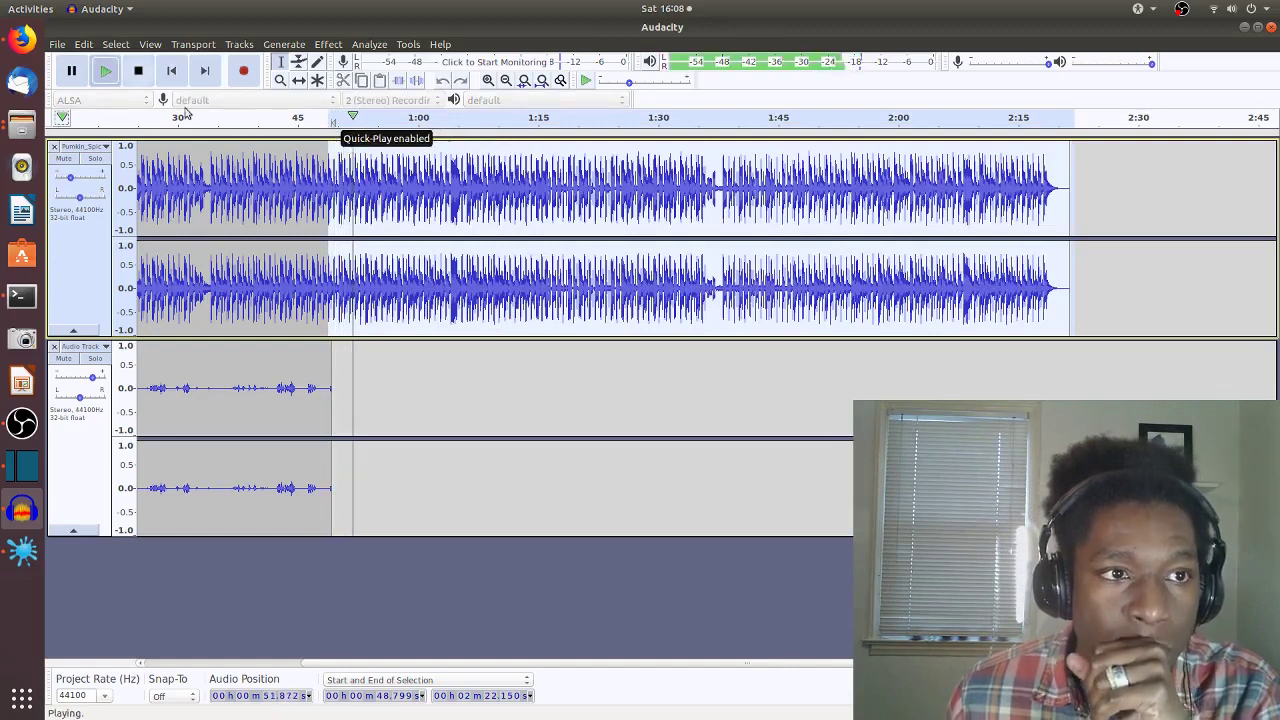
click(138, 70)
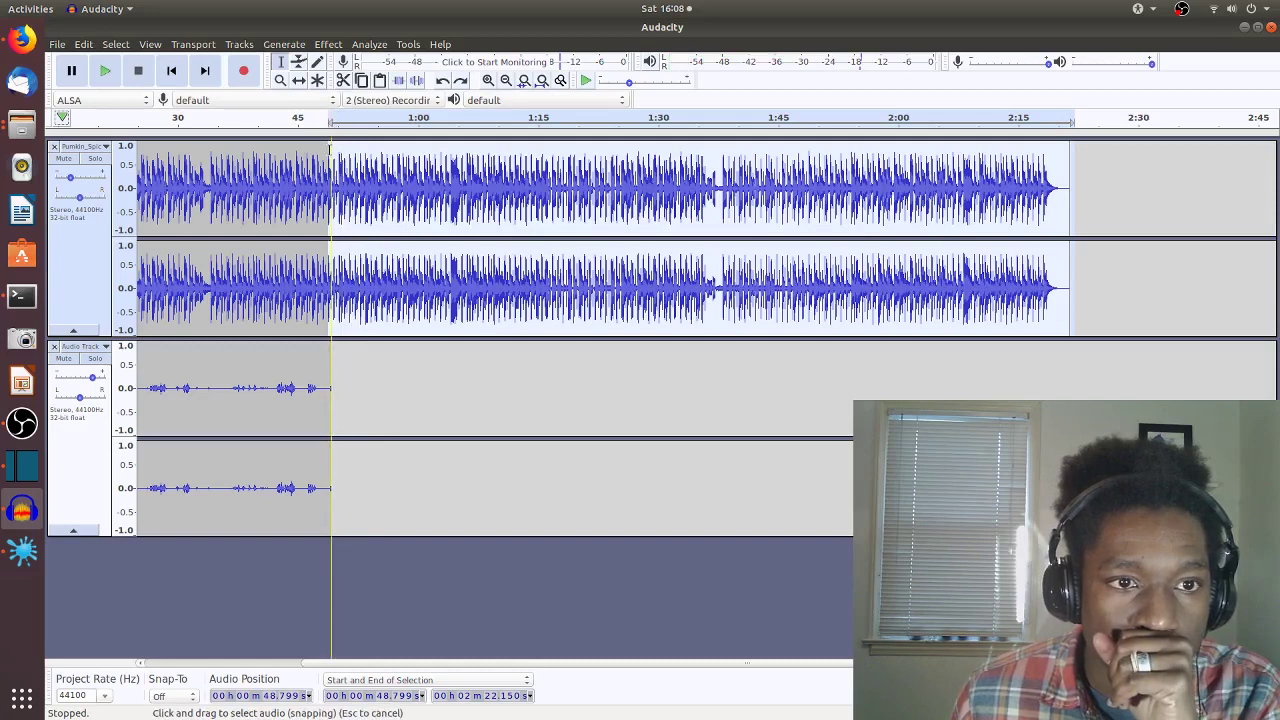
click(330, 151)
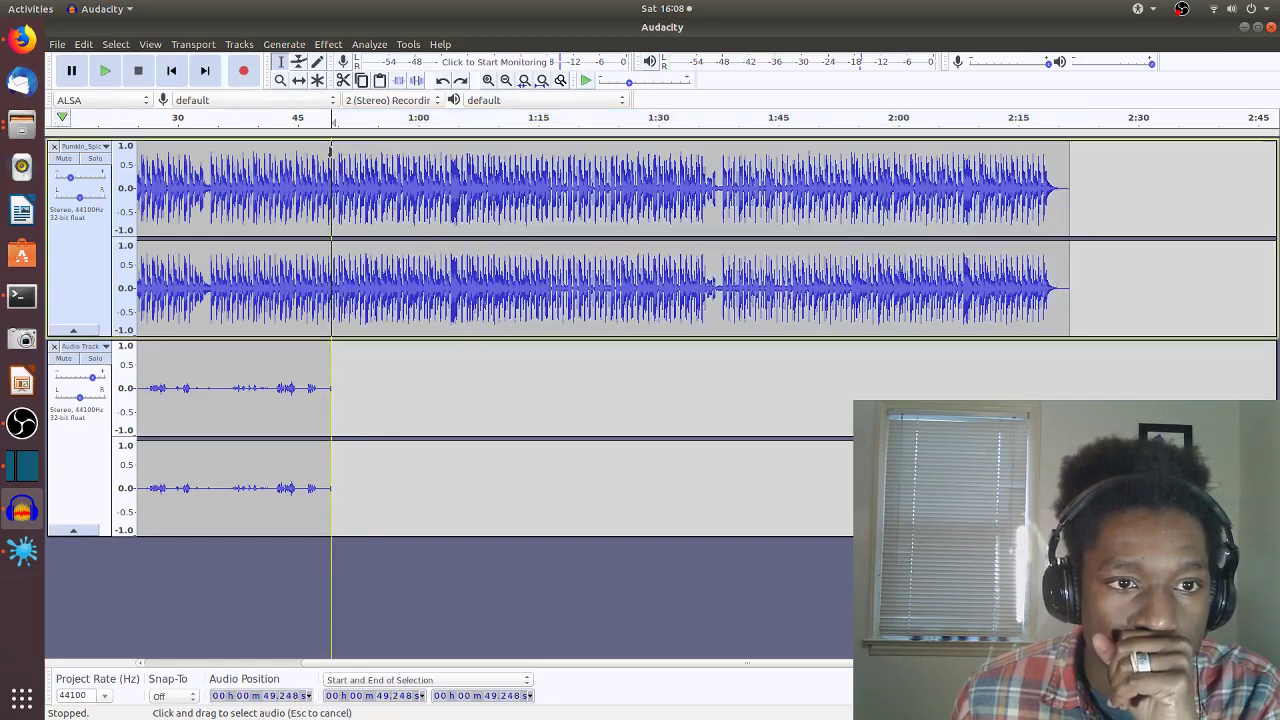
drag(333, 151, 1064, 224)
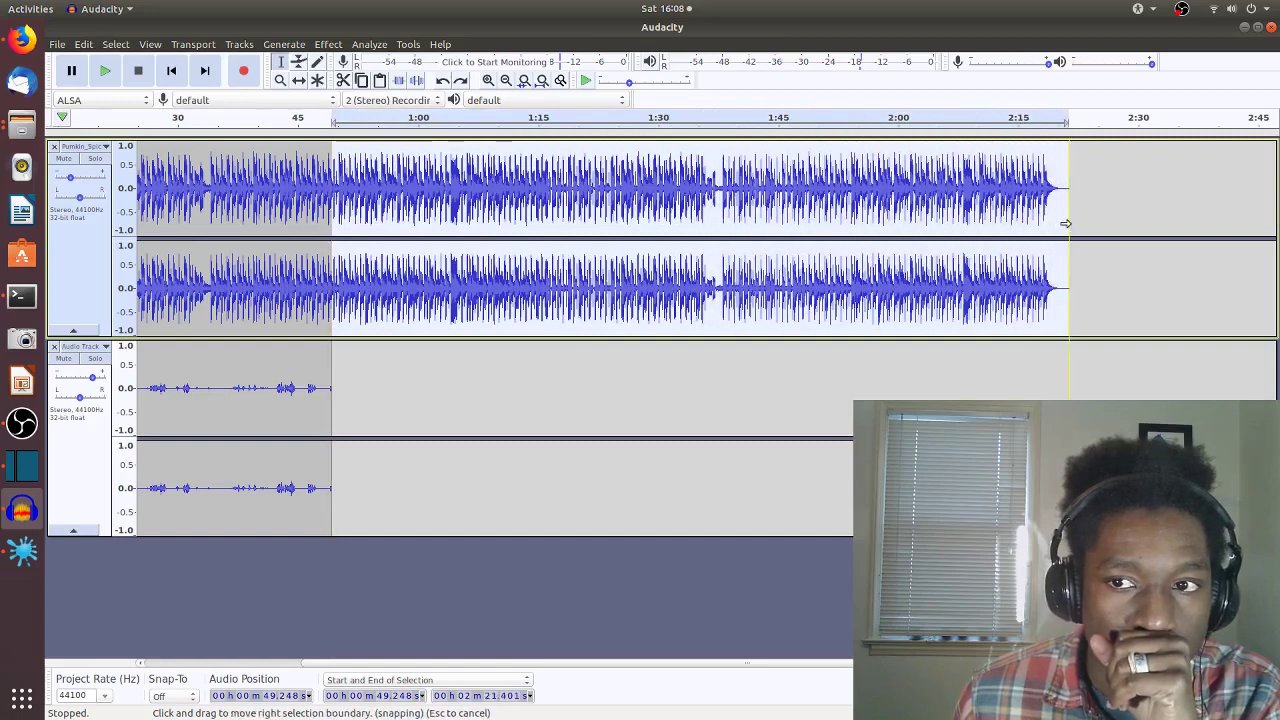
click(341, 84)
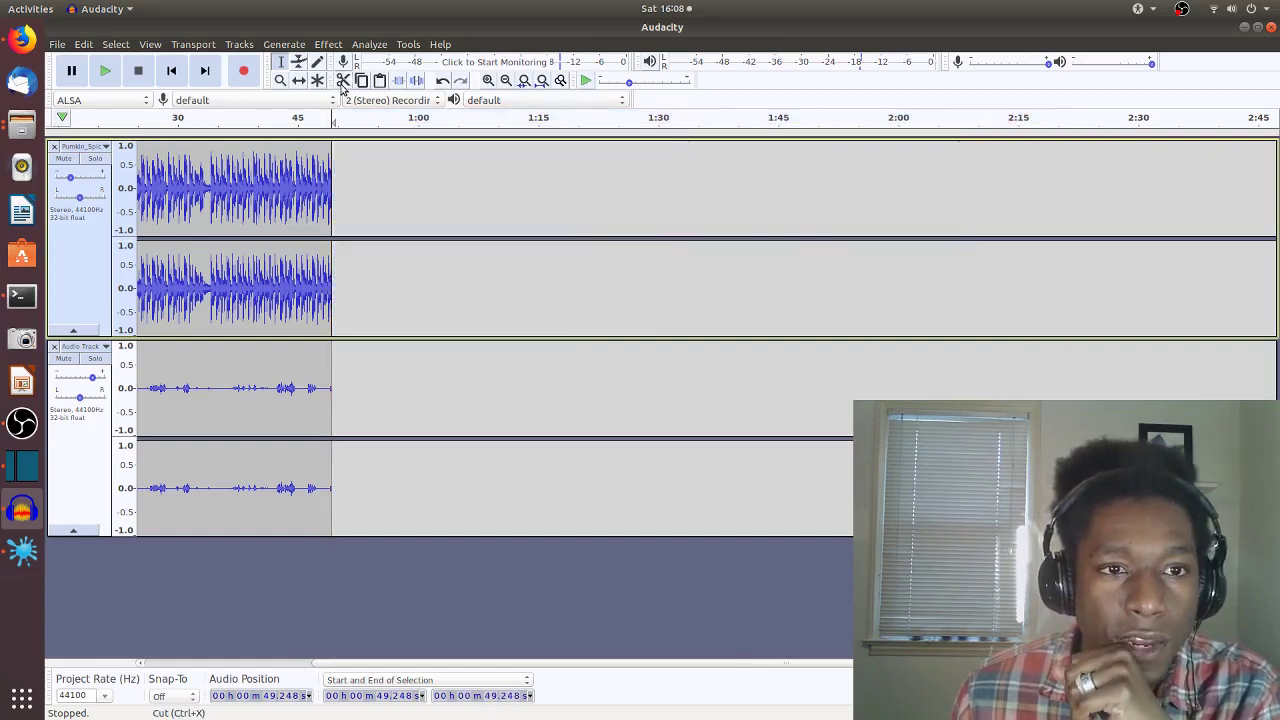
- Play the trimmed project and rebalance it, setting the music's gain below centre and the narration's gain slightly above centre
click(75, 128)
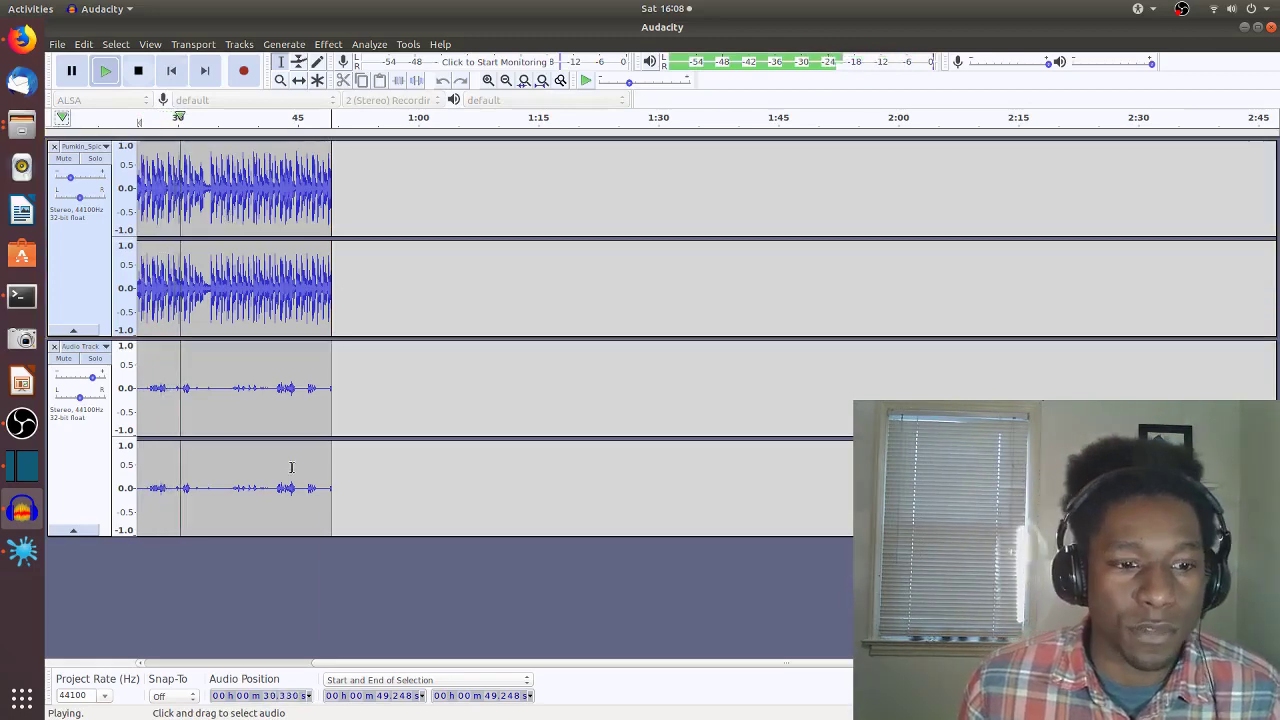
scroll(331, 668, left, 5)
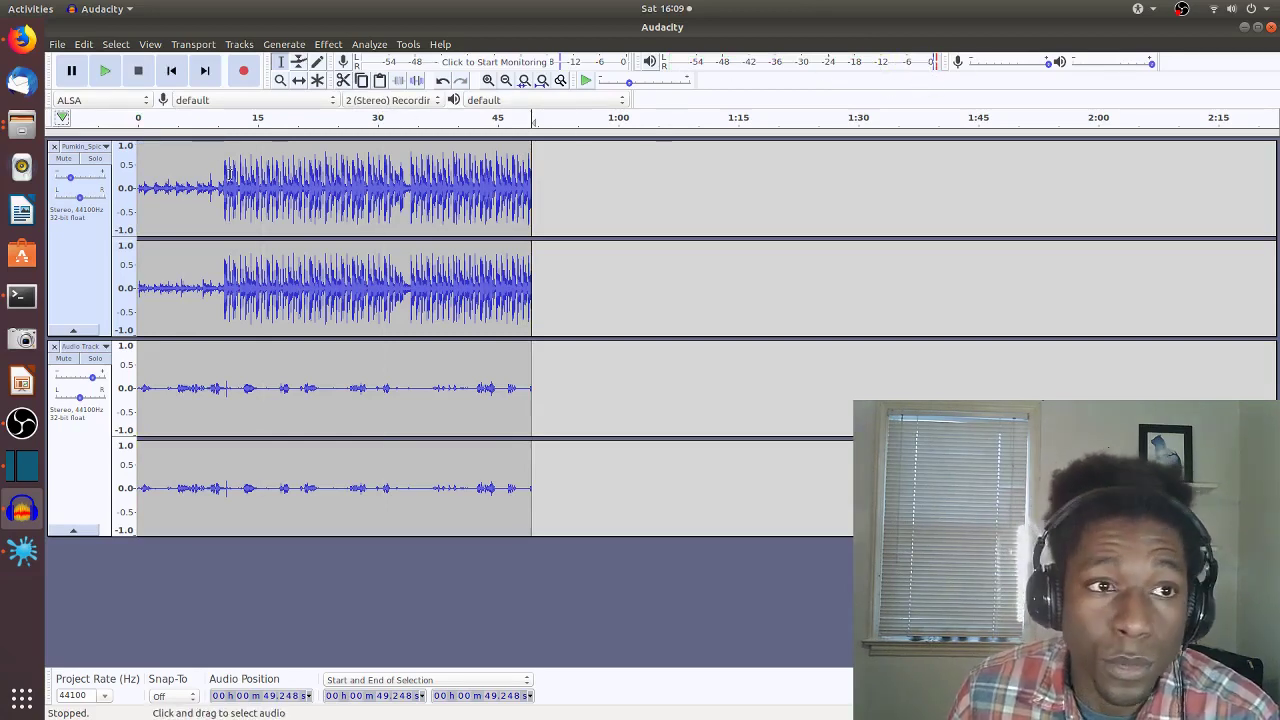
click(72, 121)
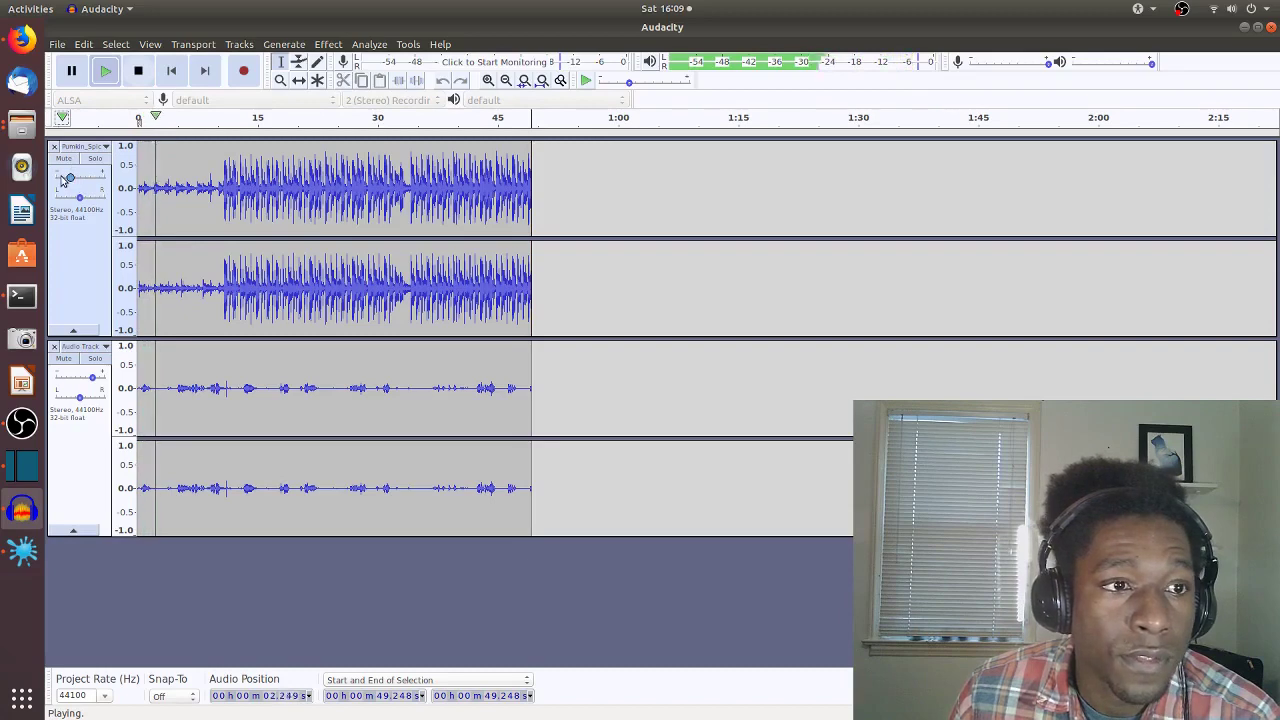
click(89, 378)
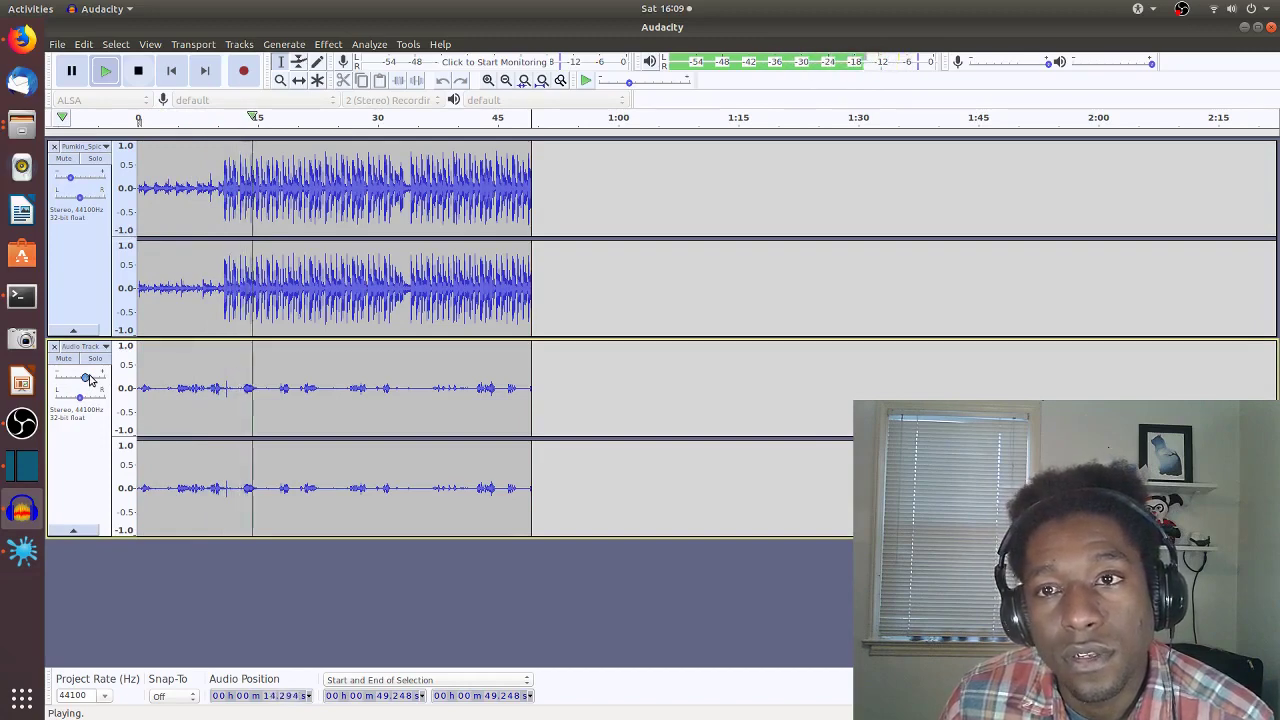
drag(70, 177, 66, 180)
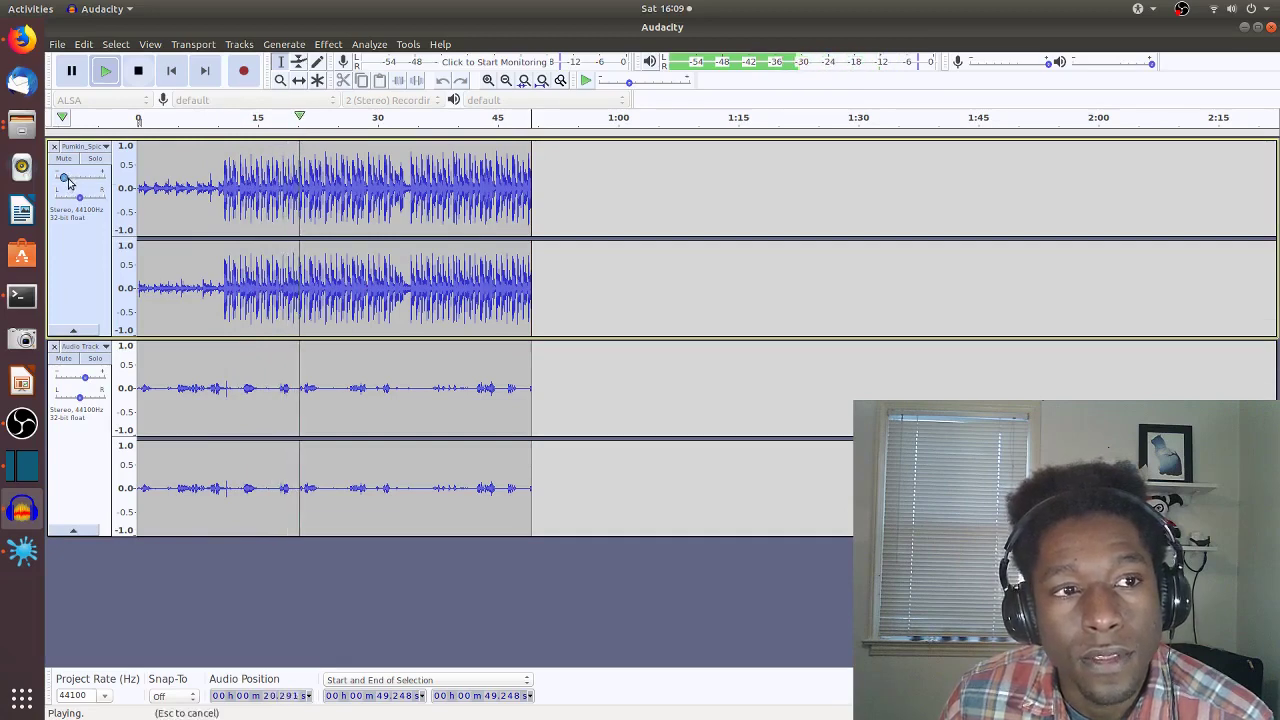
drag(84, 383, 73, 378)
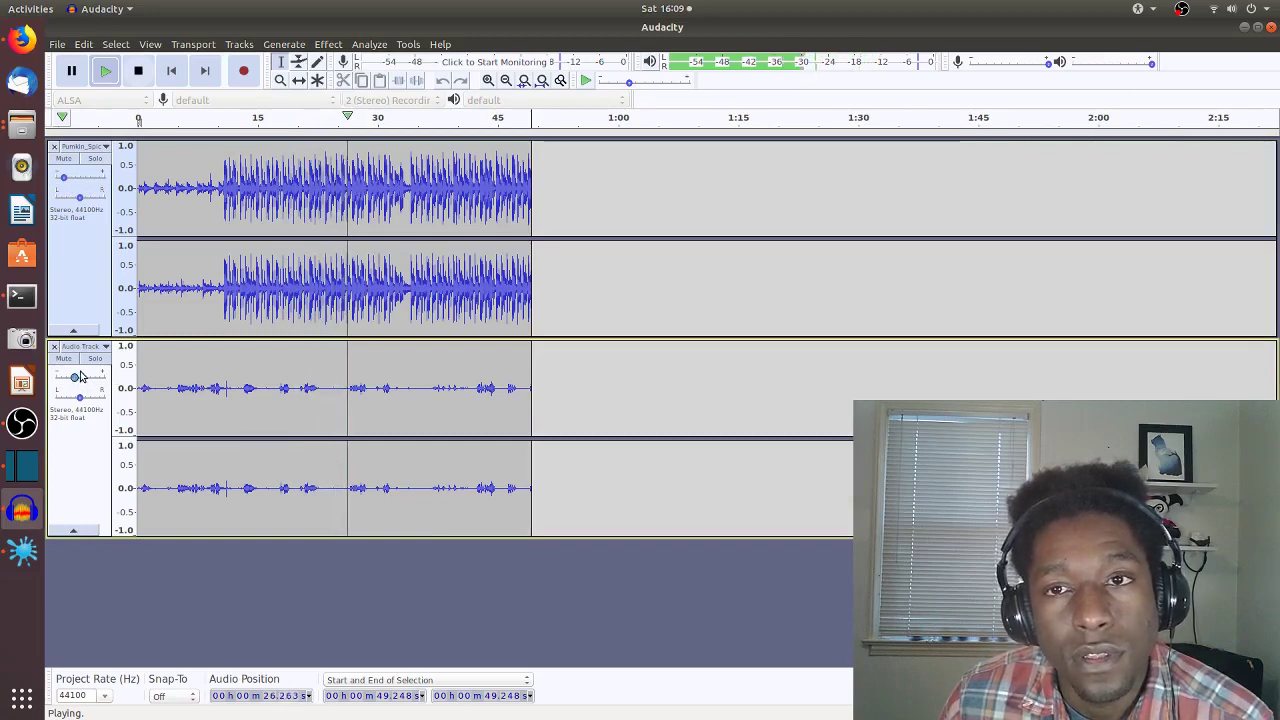
click(79, 380)
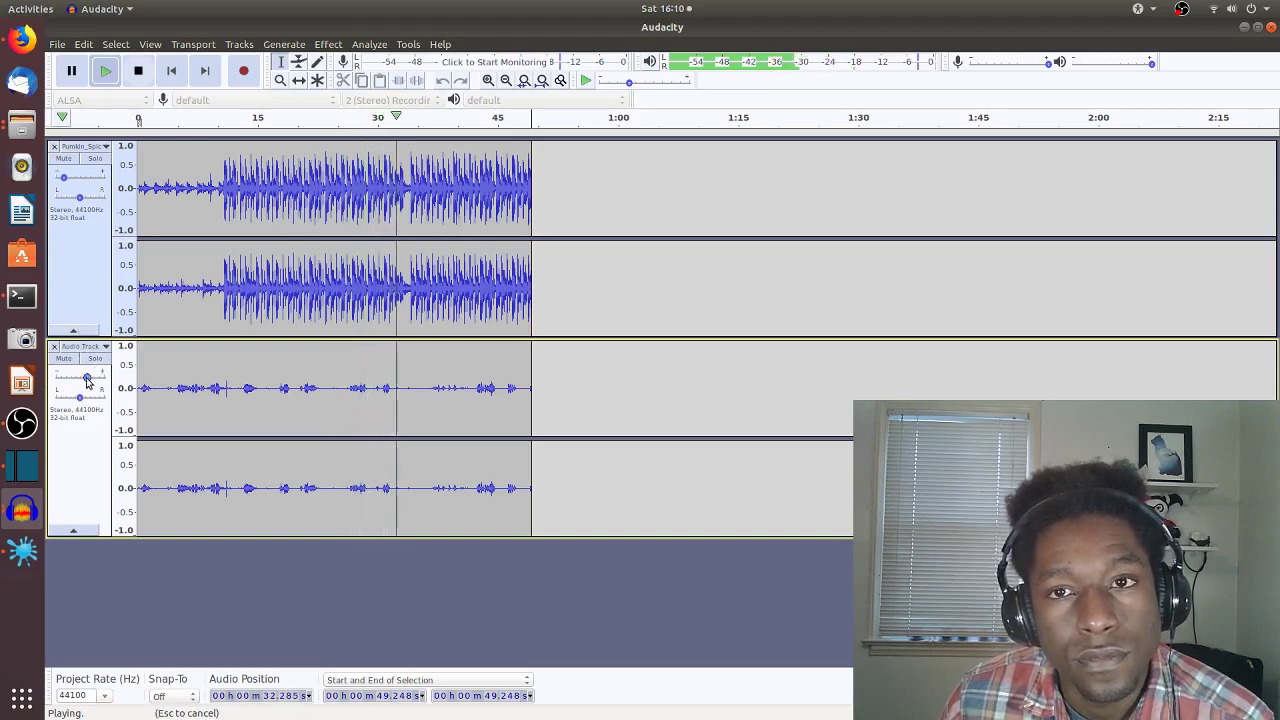
click(86, 378)
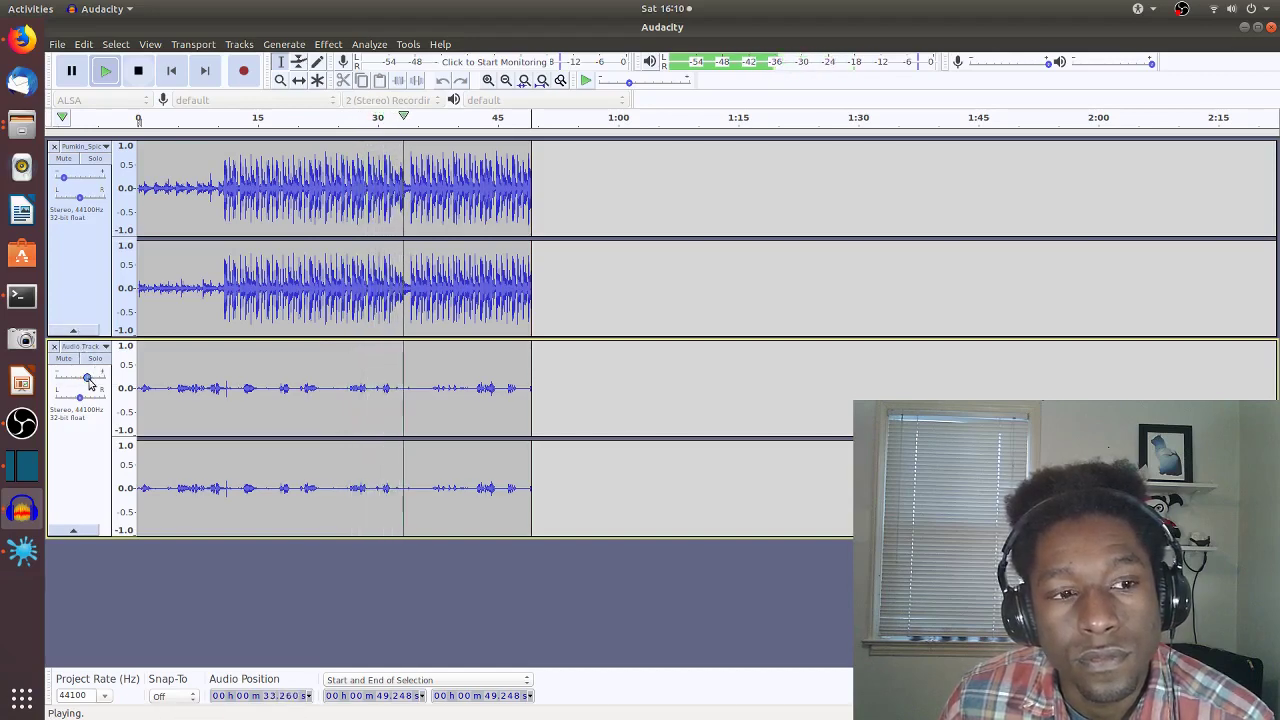
click(70, 179)
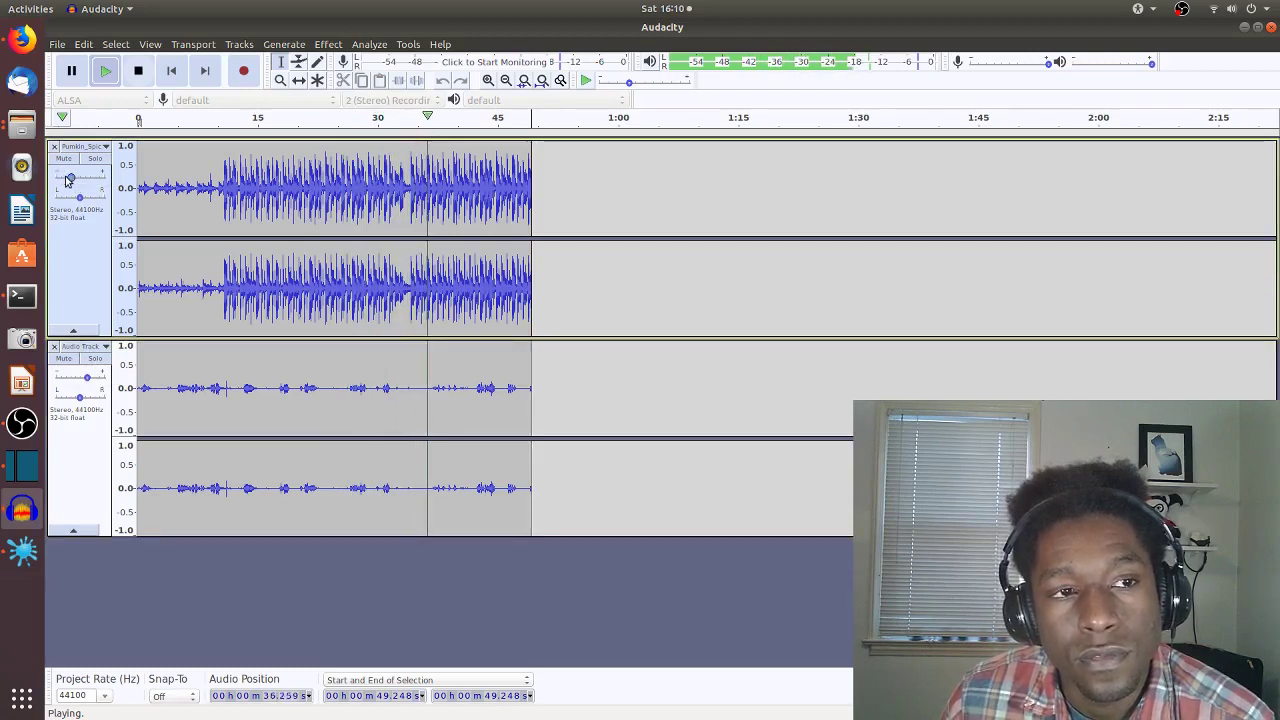
drag(70, 179, 67, 180)
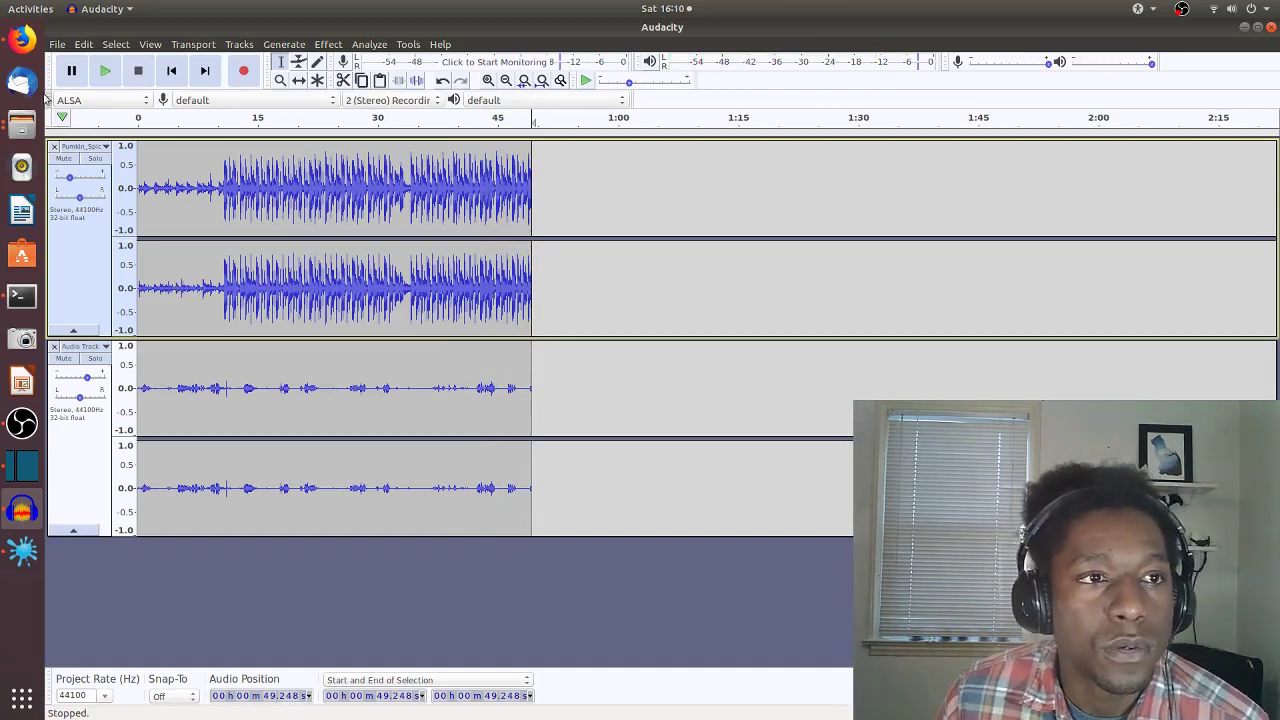
- Start saving the project under a new name, accept the project-file warning, and choose the Music folder as the location
click(57, 44)
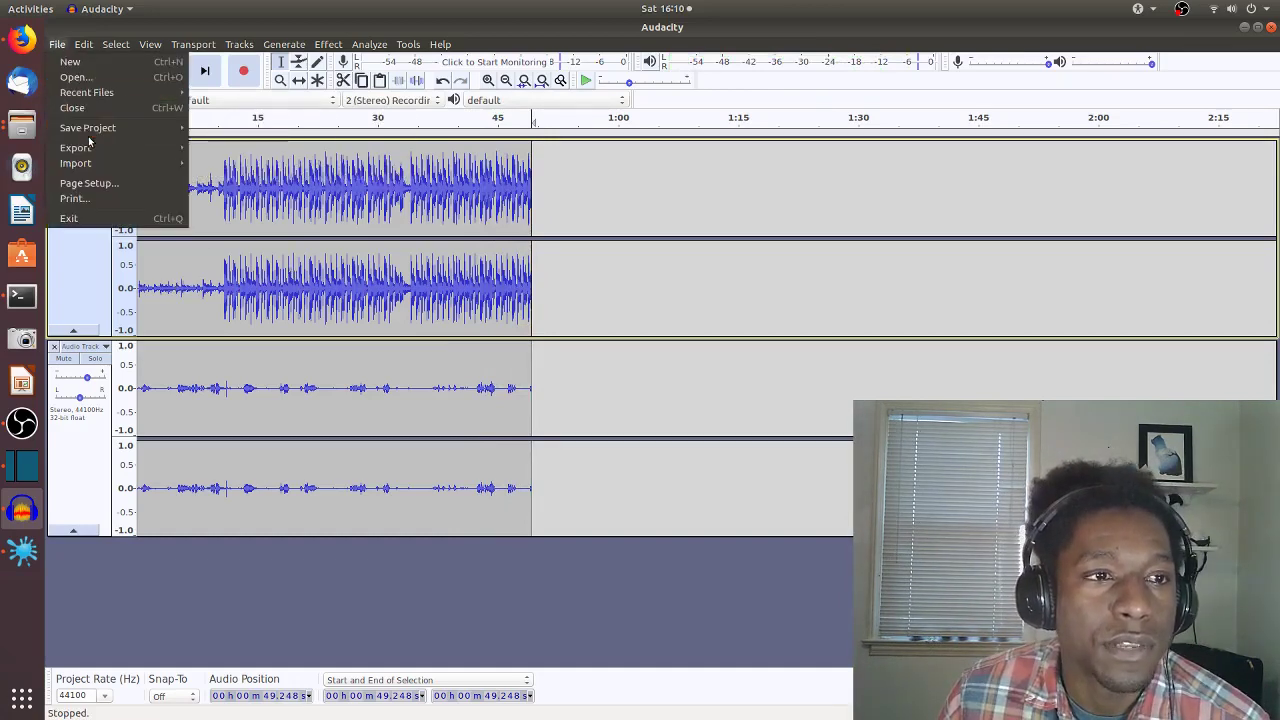
mouse_move(100, 128)
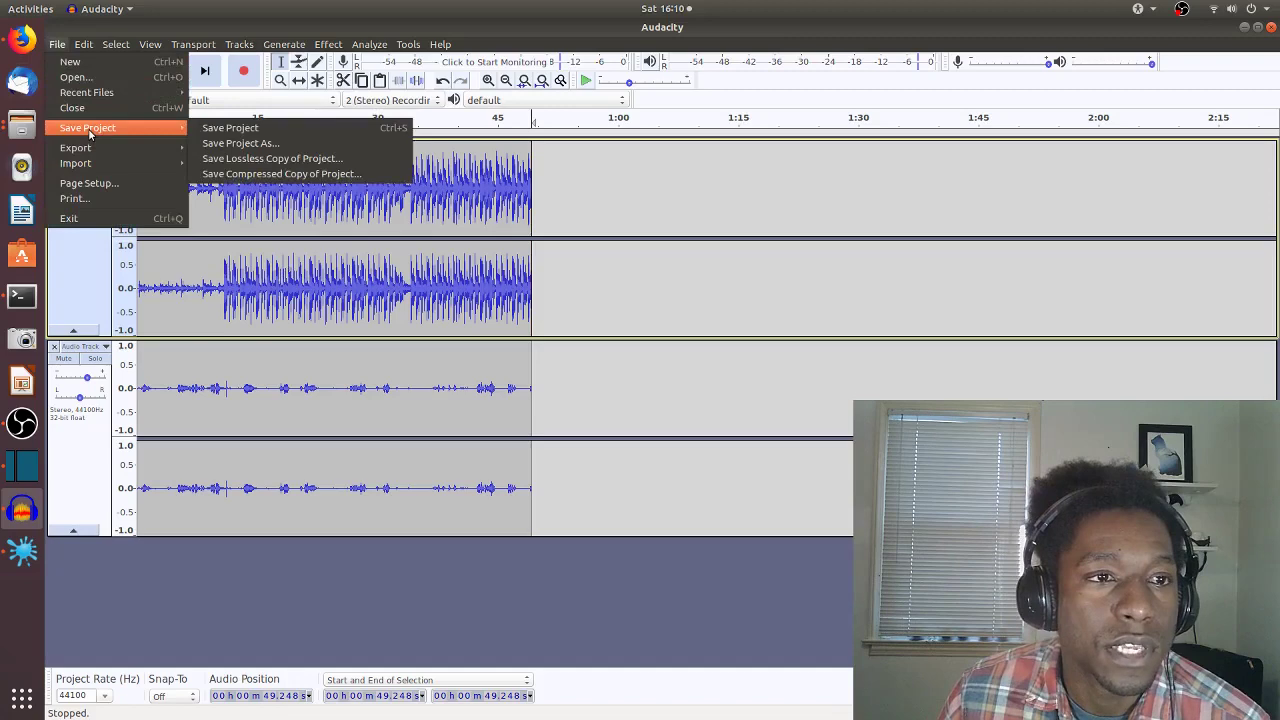
click(231, 145)
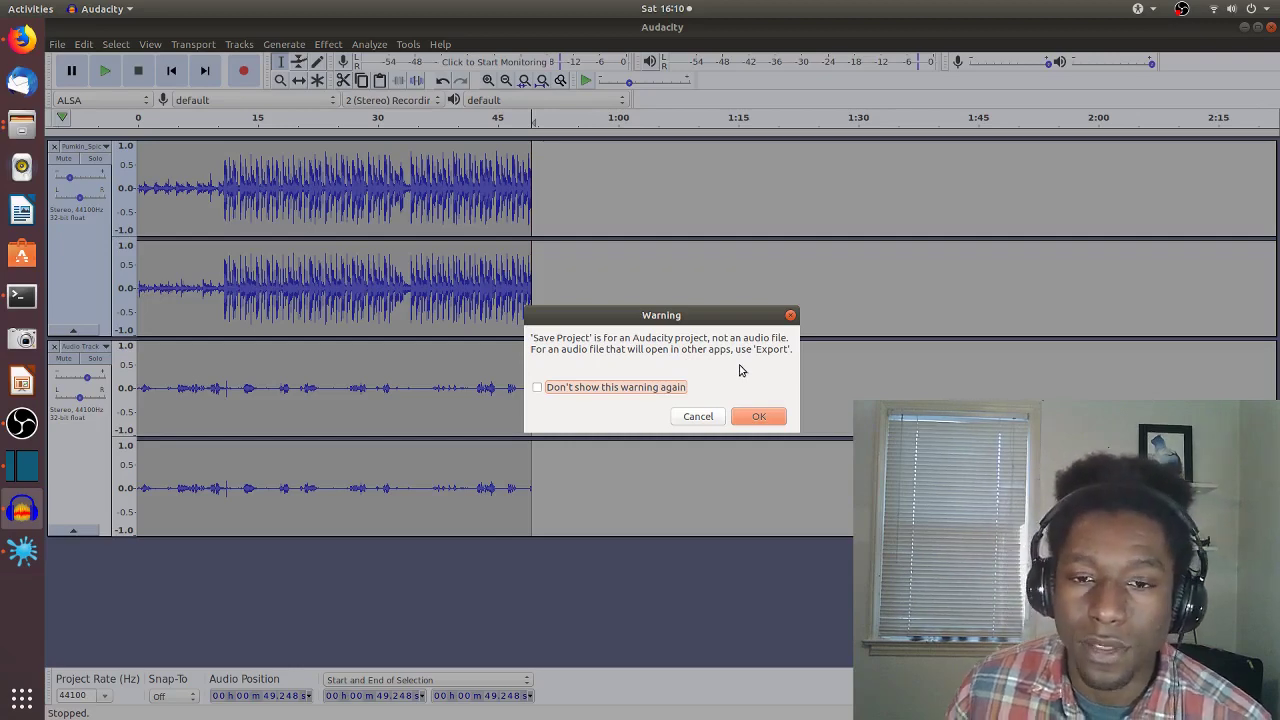
click(763, 418)
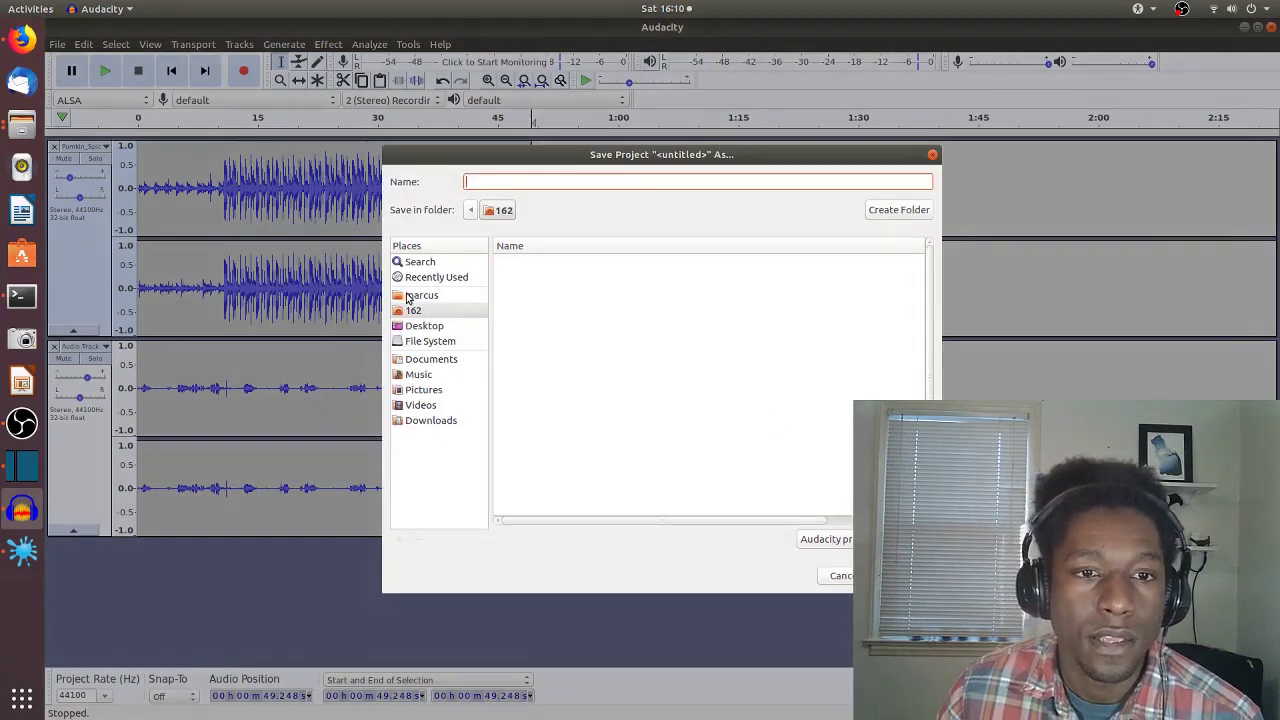
click(413, 297)
click(421, 376)
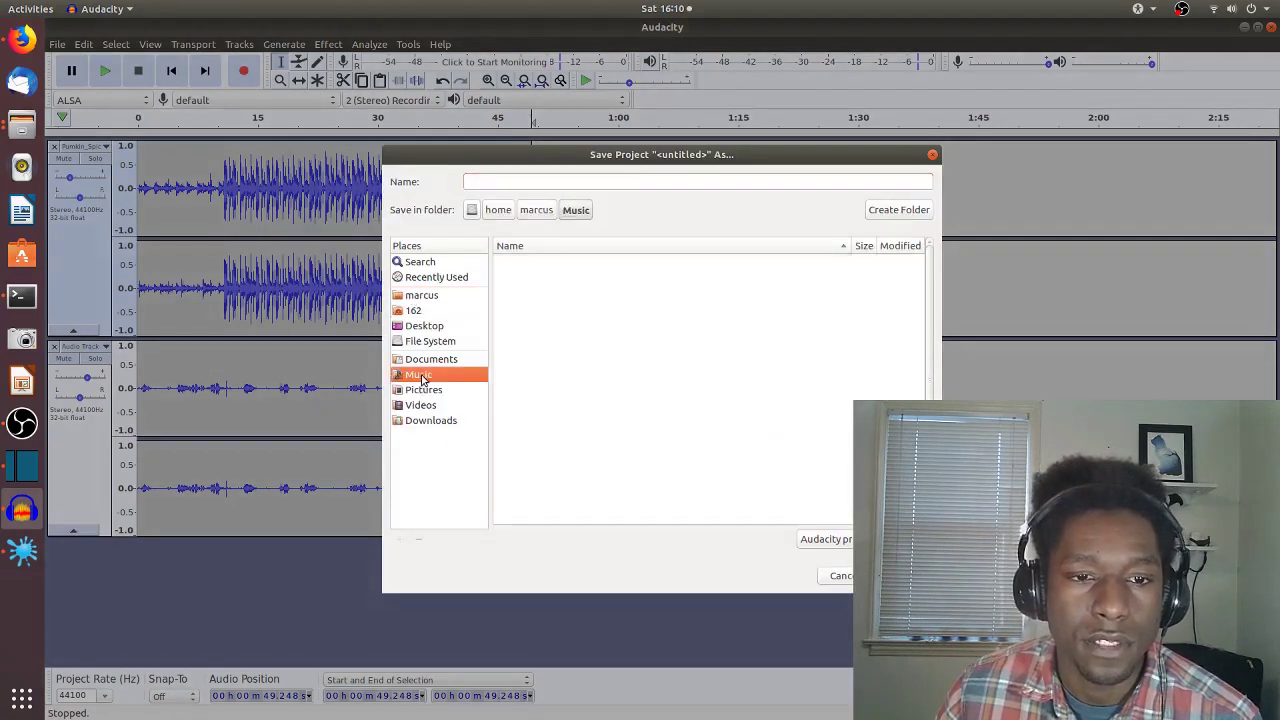
click(551, 299)
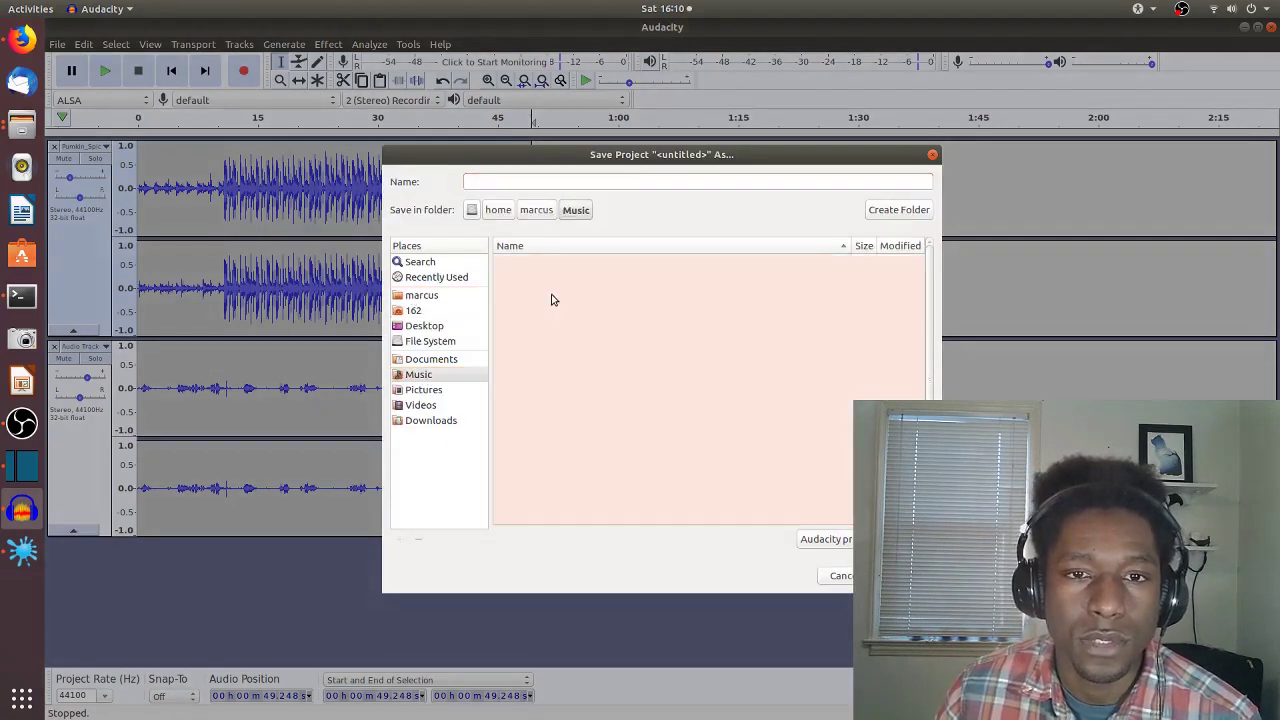
- Create a folder named Audacity inside the Music folder to hold the project
click(927, 210)
text(A)
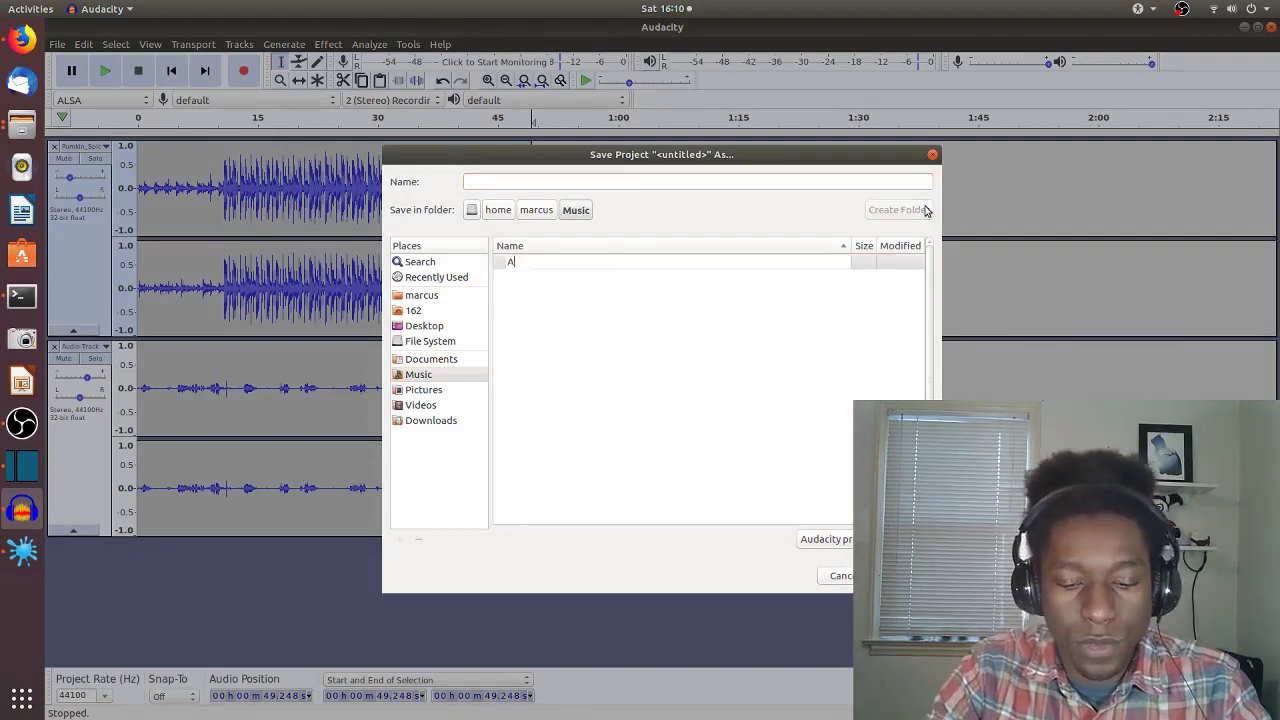
text(d)
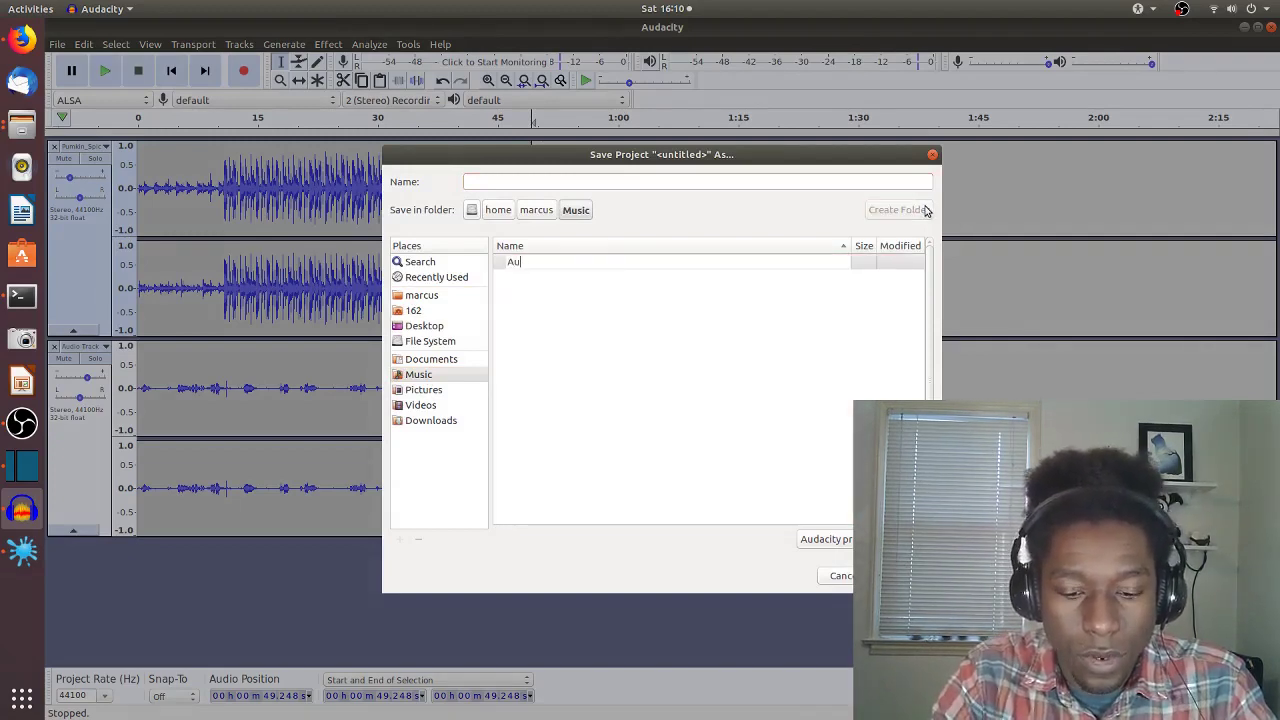
text(dacity)
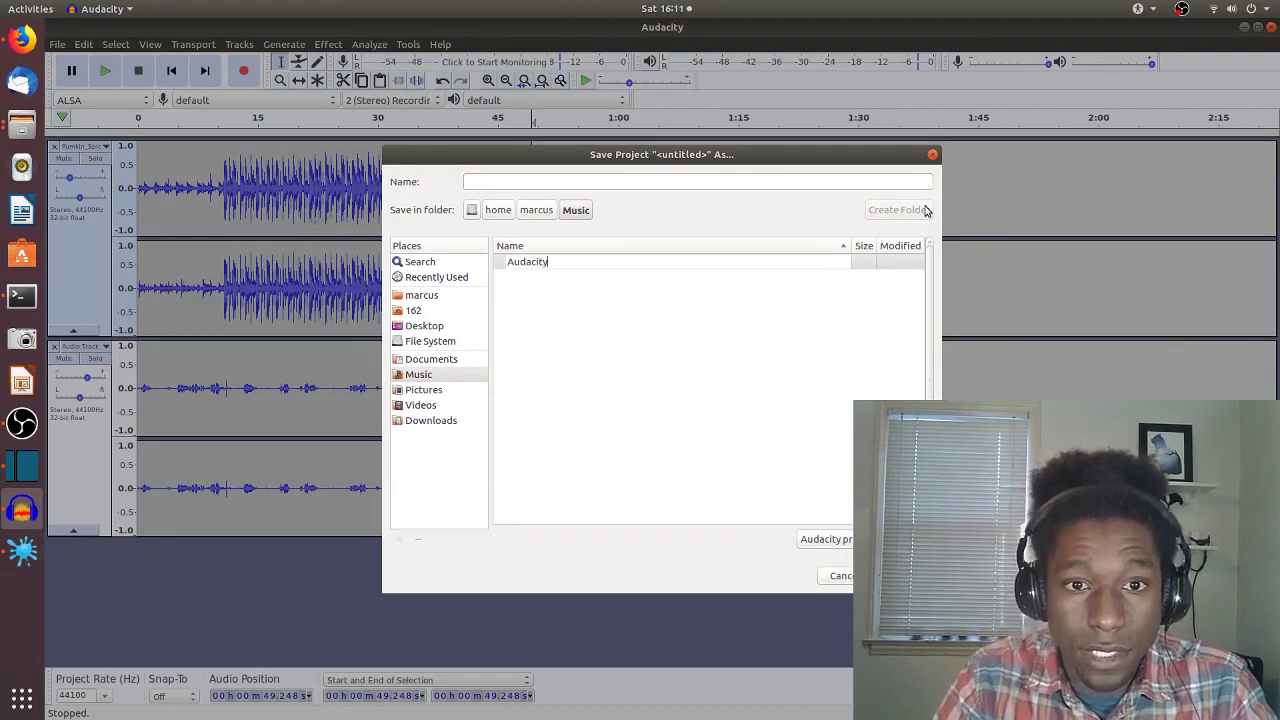
key(Return)
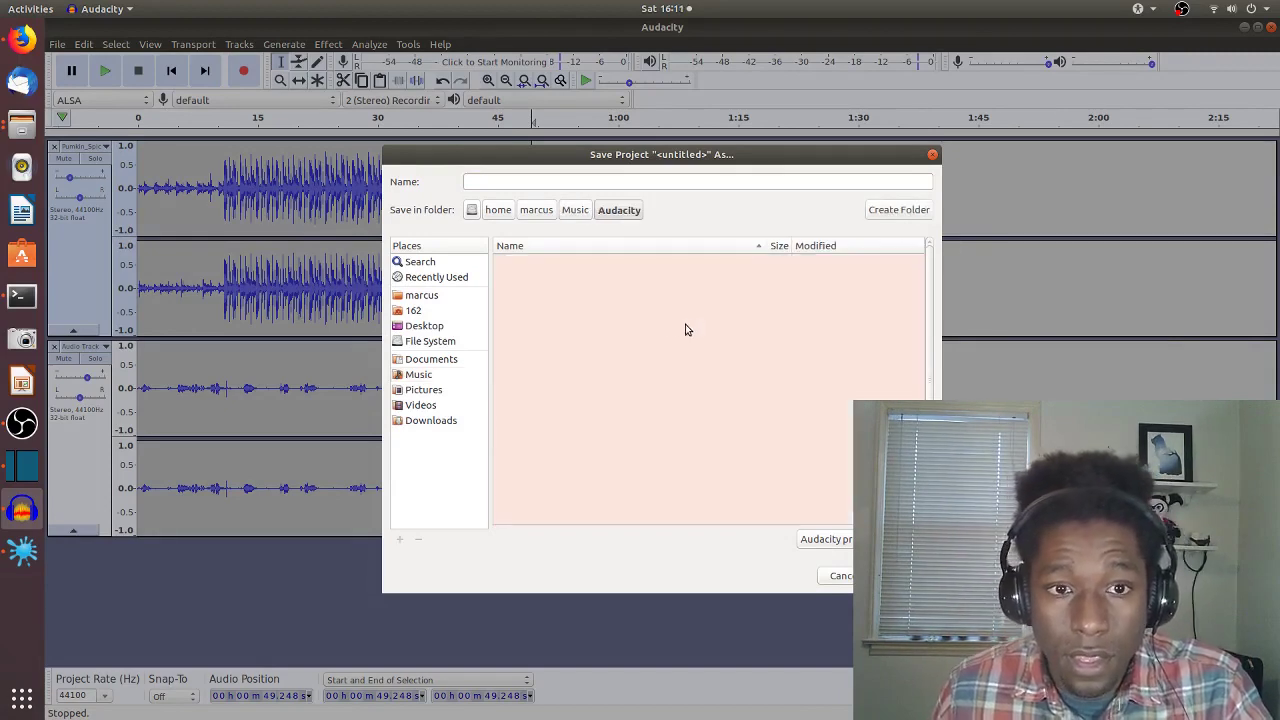
- Name the project testing_this_out and save it in the Audacity folder
click(535, 180)
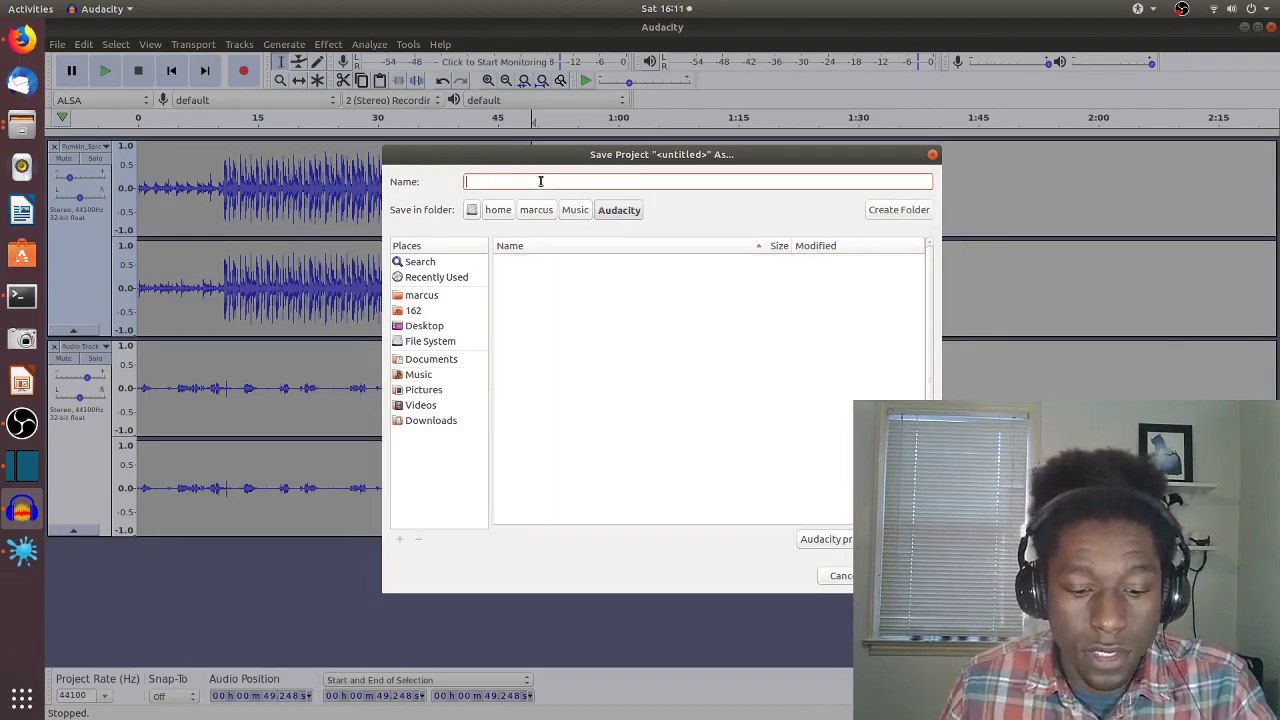
text(testing_this_out)
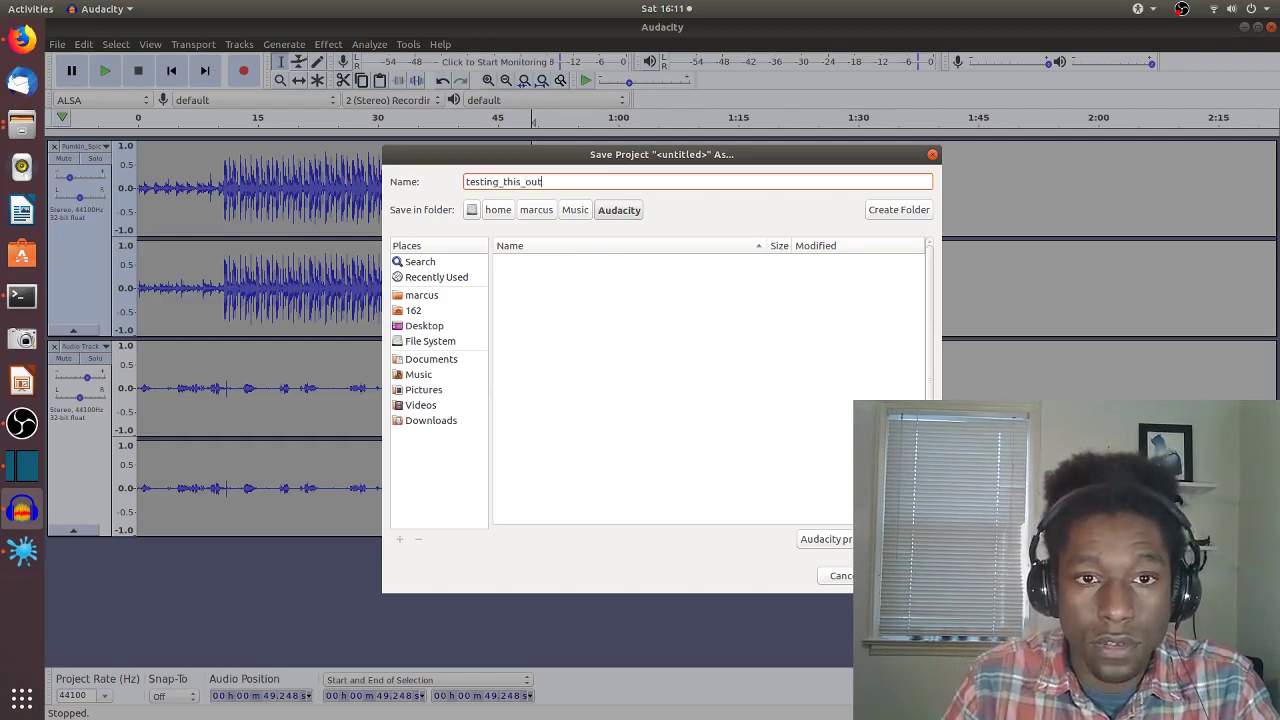
key(Return)
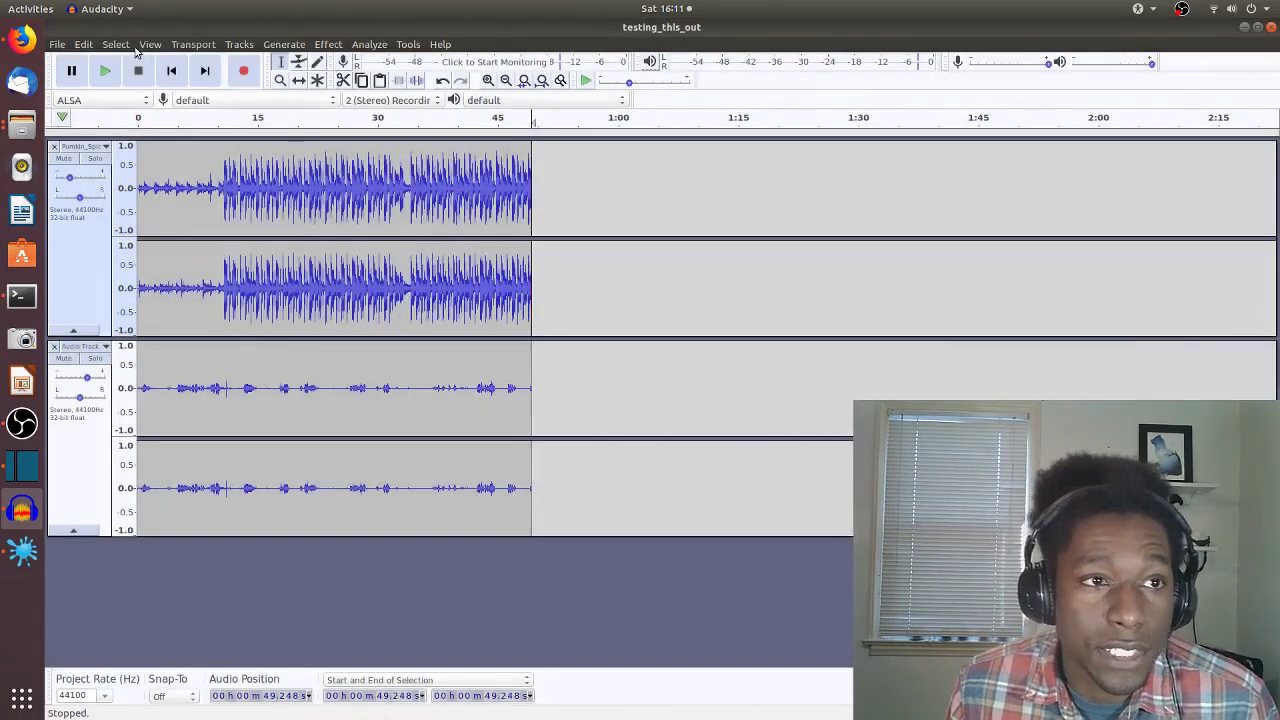
- Export the project as testing_this_out.mp3 into Music/Audacity/testing_this_out_data, keeping the default format options and accepting the stereo mixdown
click(57, 46)
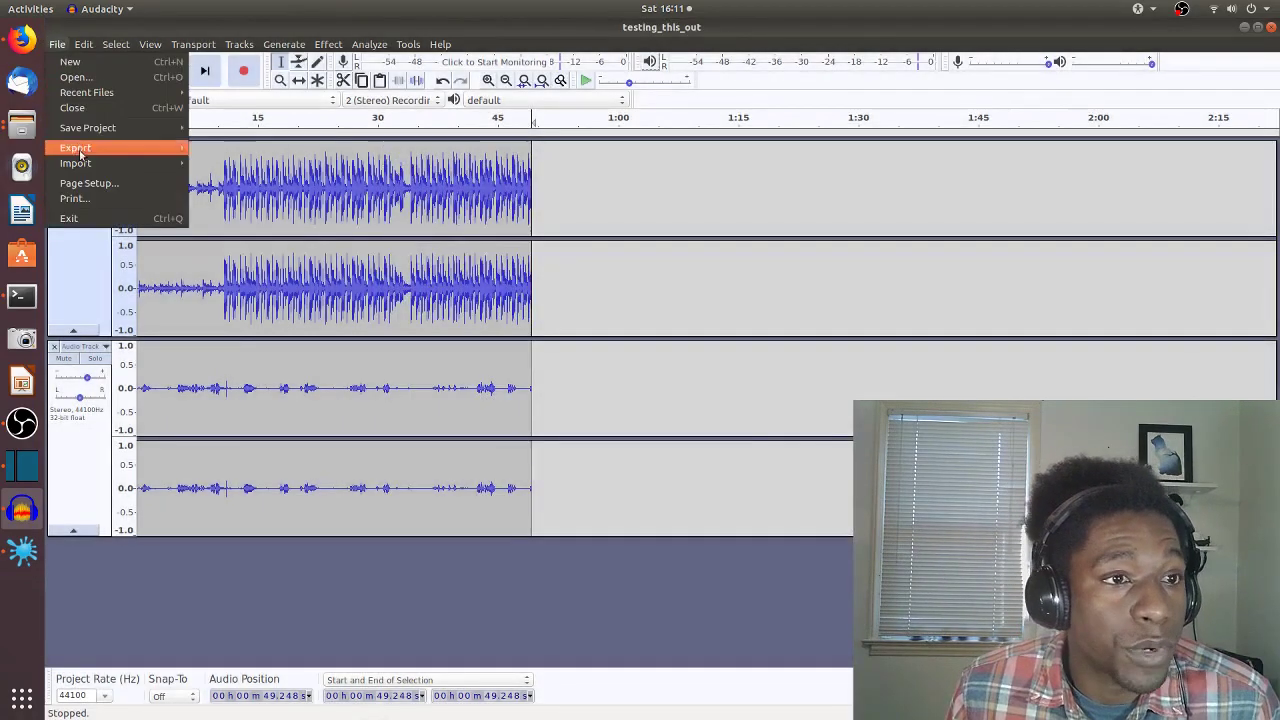
mouse_move(100, 152)
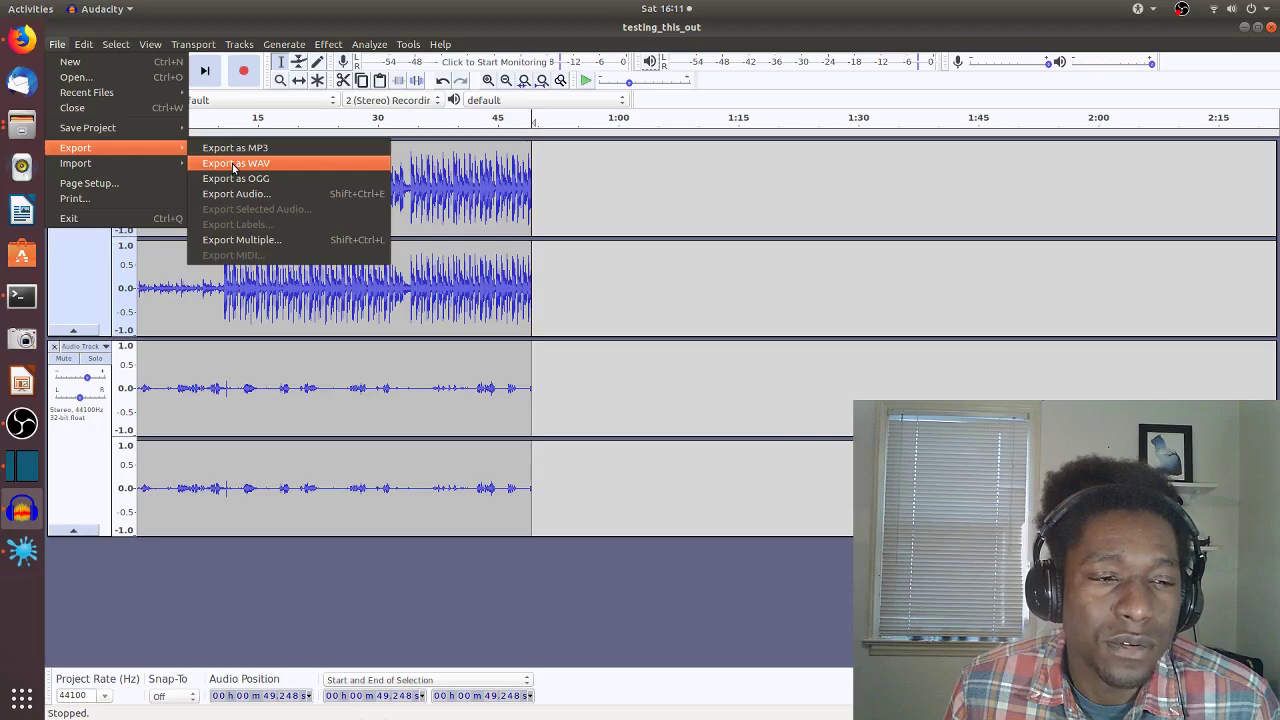
click(239, 152)
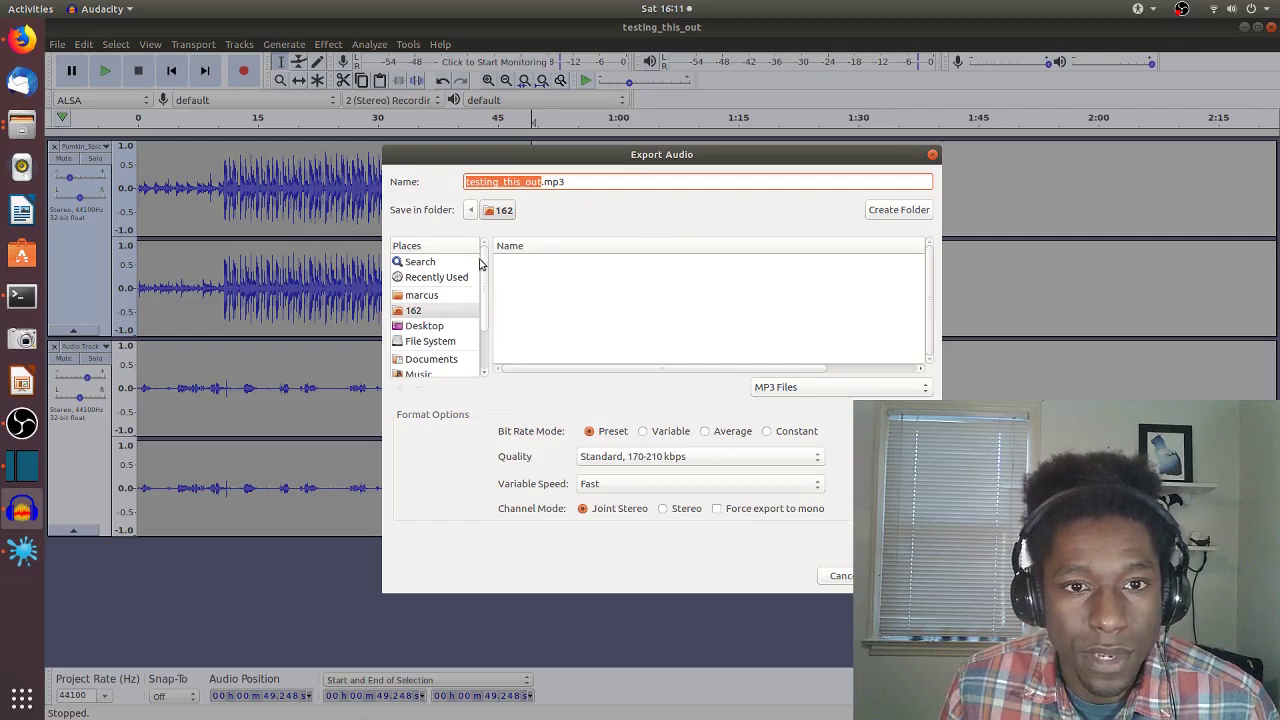
scroll(477, 325, down, 2)
click(476, 340)
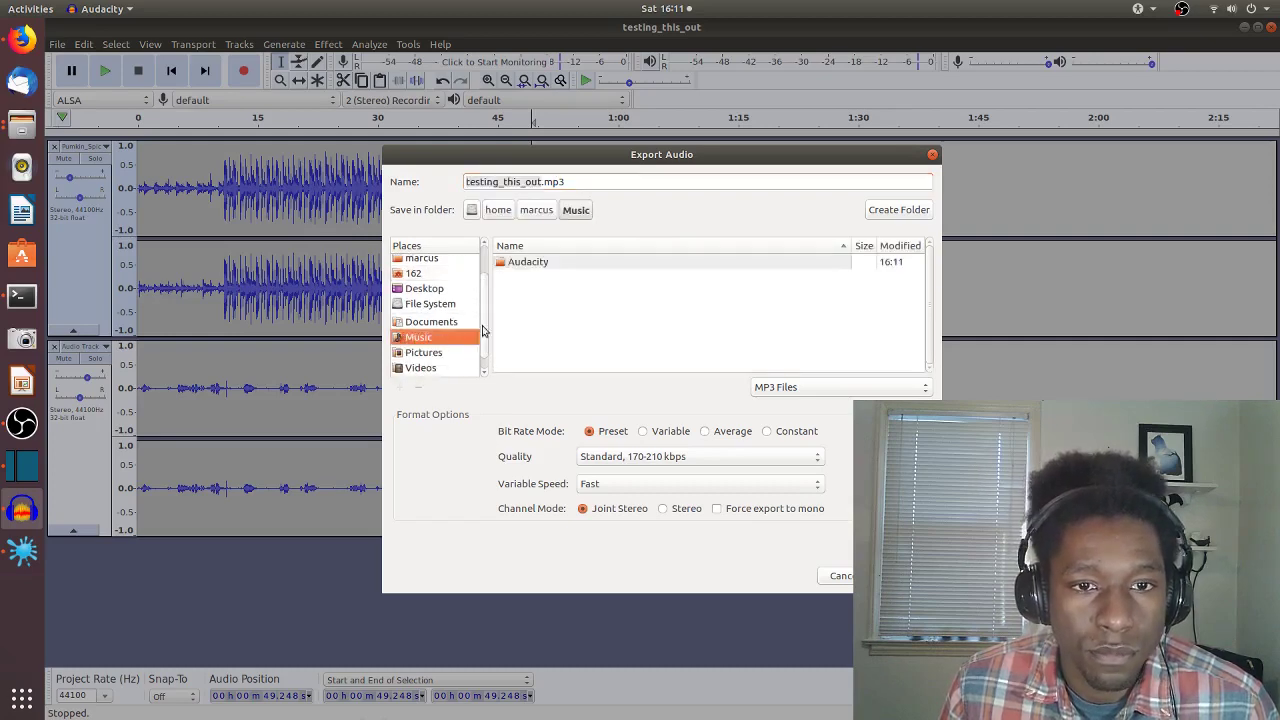
double_click(529, 263)
double_click(529, 263)
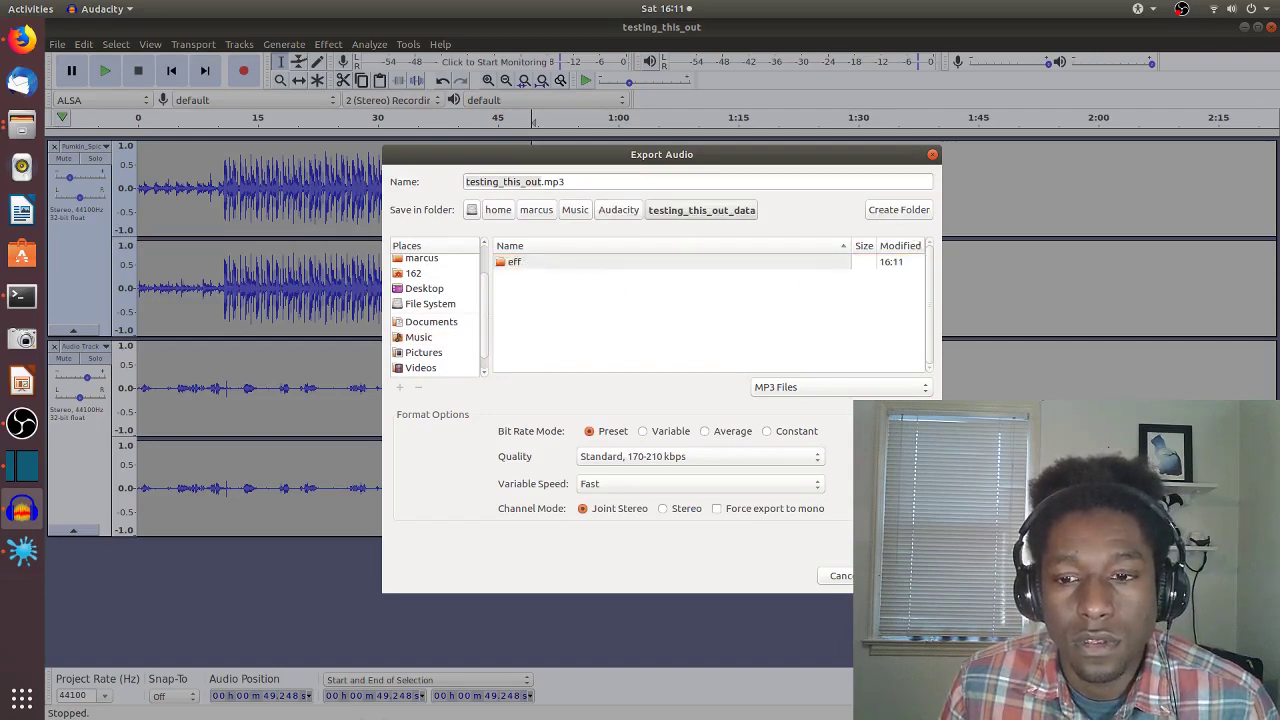
key(Return)
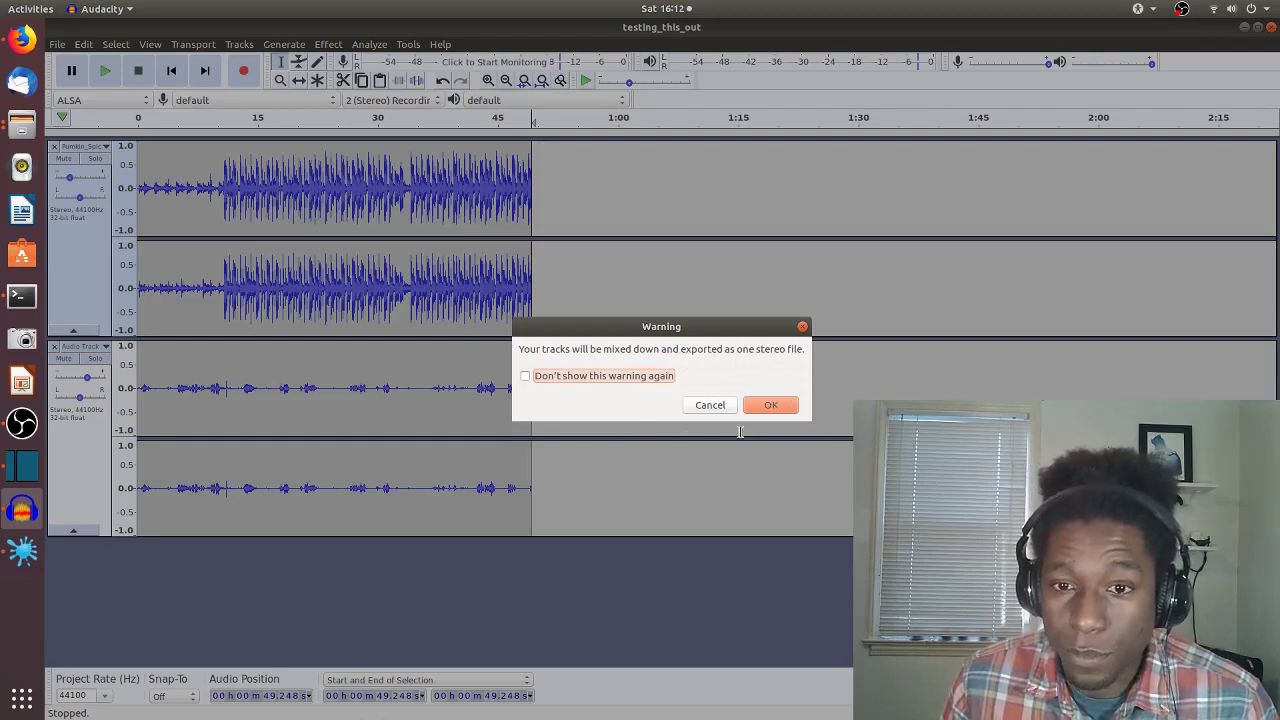
click(771, 405)
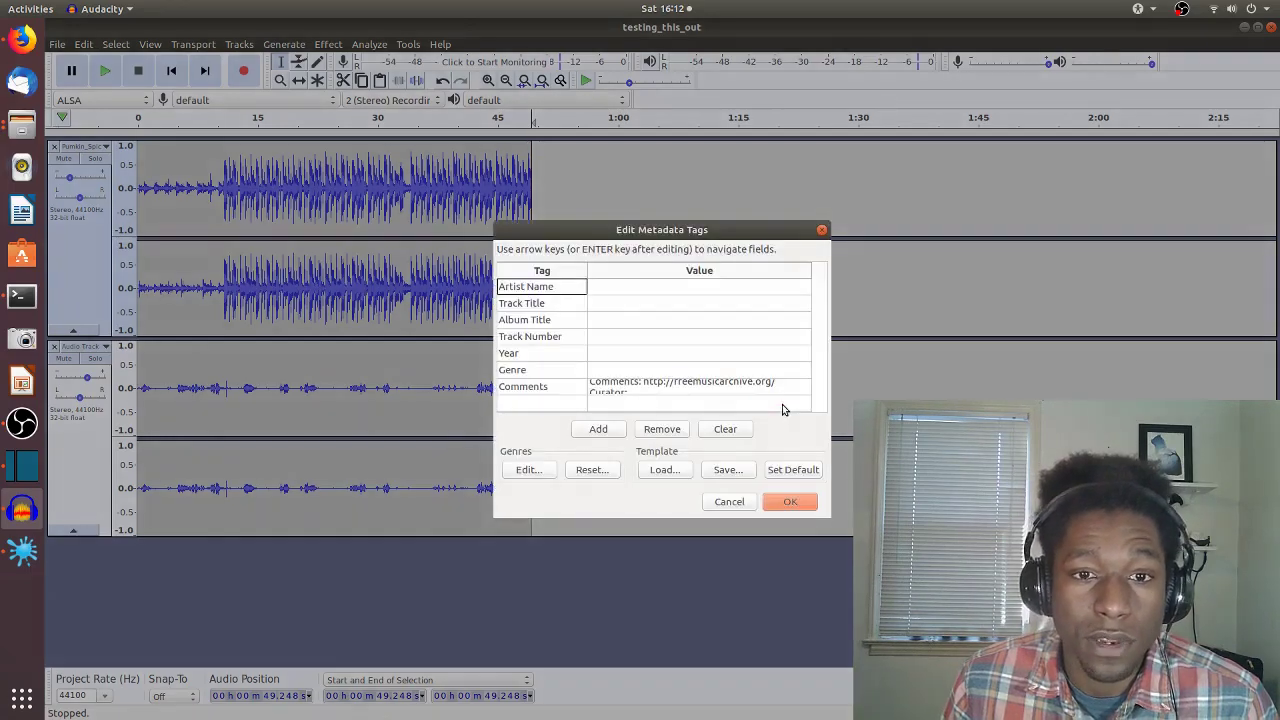
- Fill in the metadata tags with the artist's full name and the track title "Testing this out"
click(648, 291)
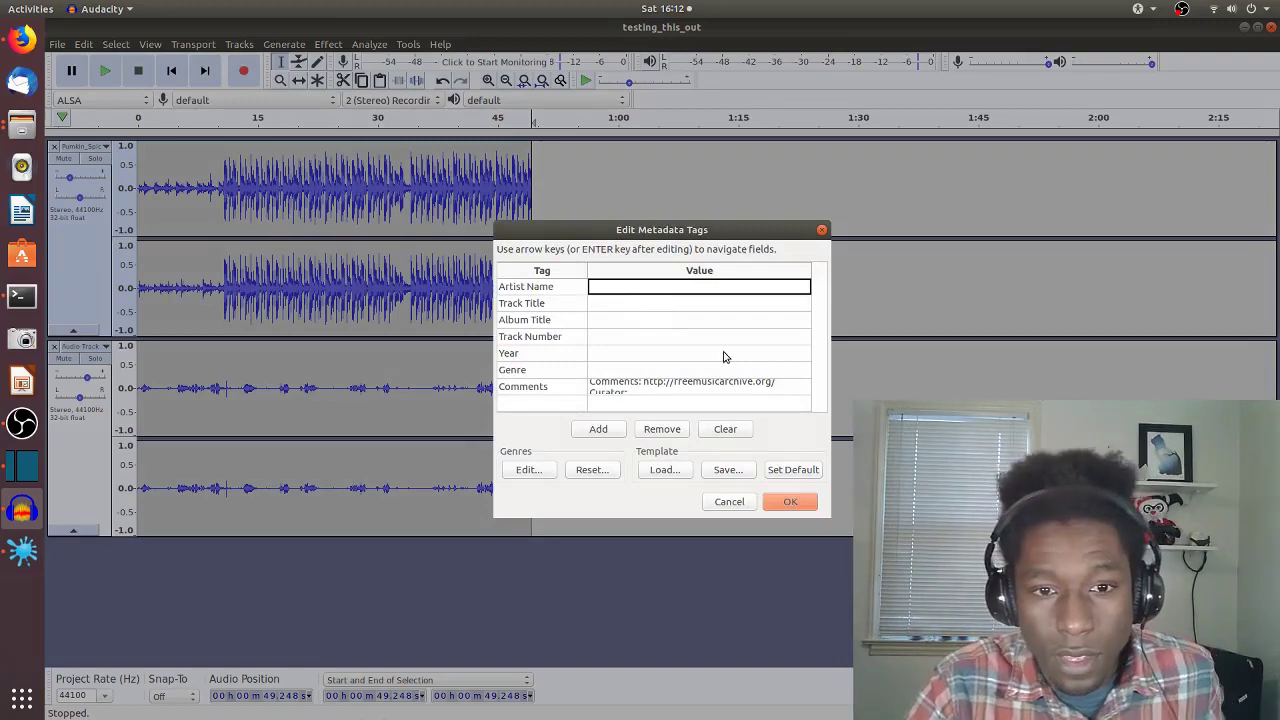
text(M)
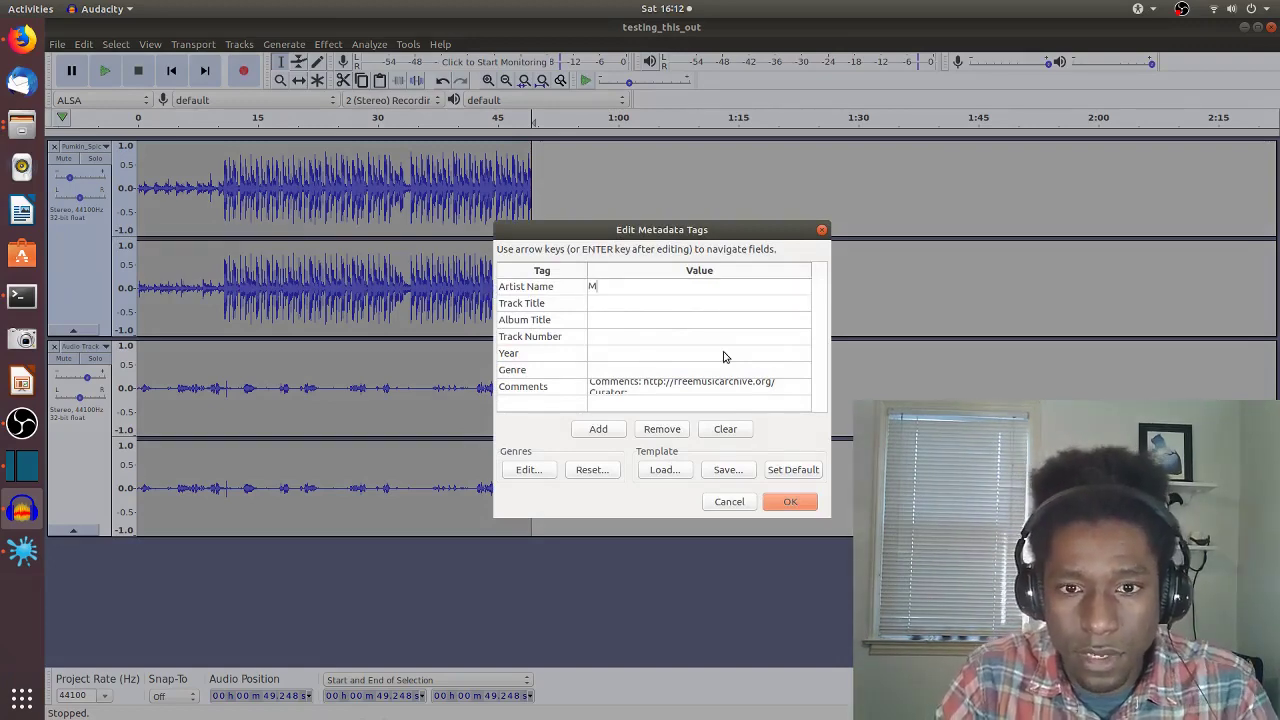
text(arcus Willock)
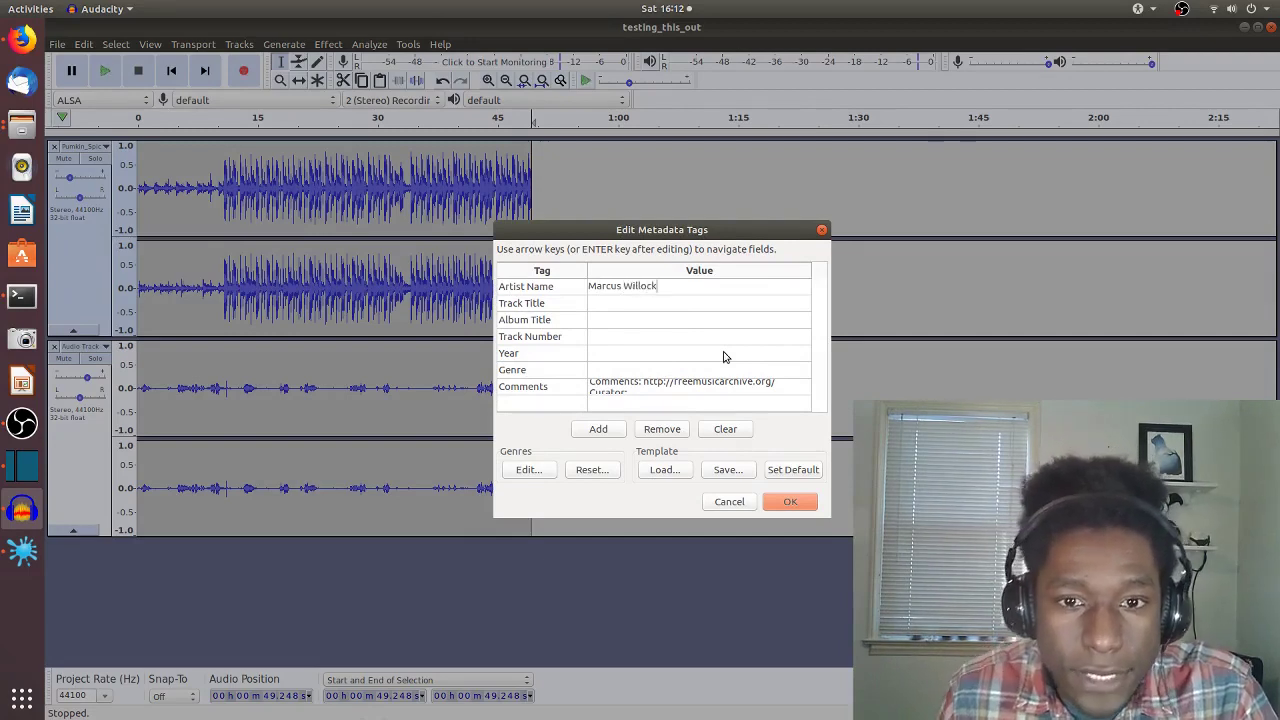
click(628, 305)
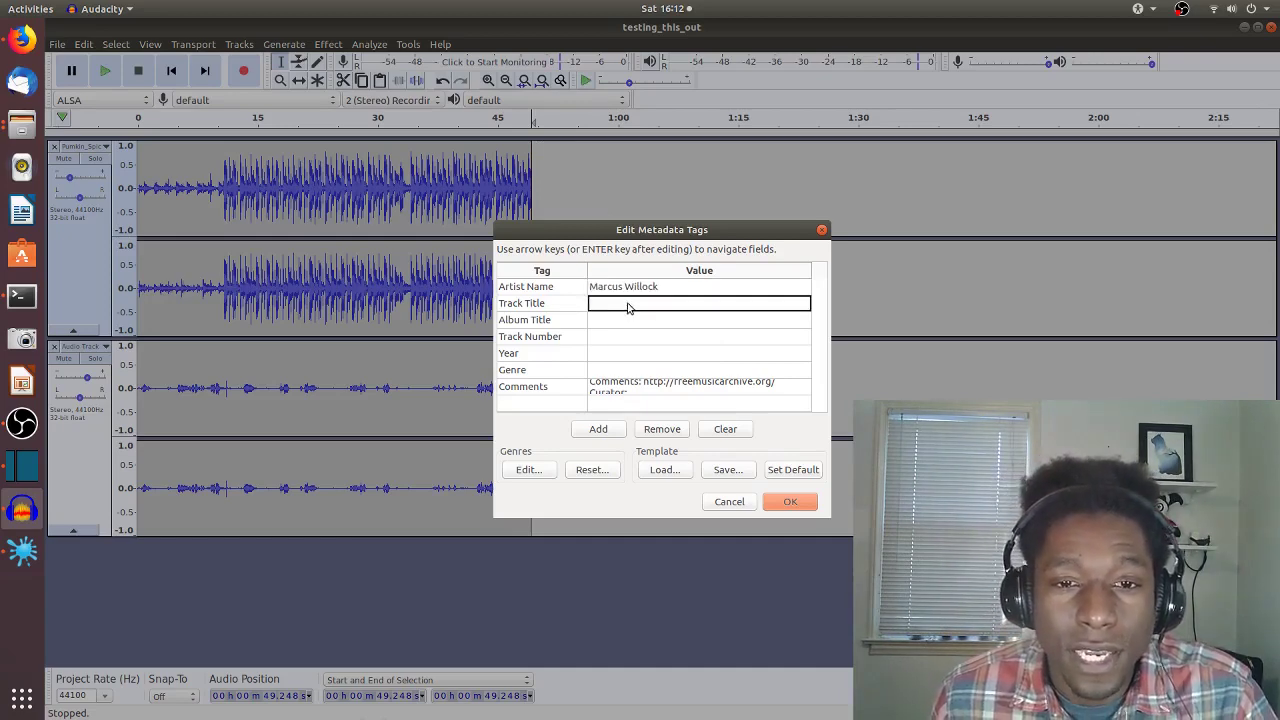
text(Testing this out)
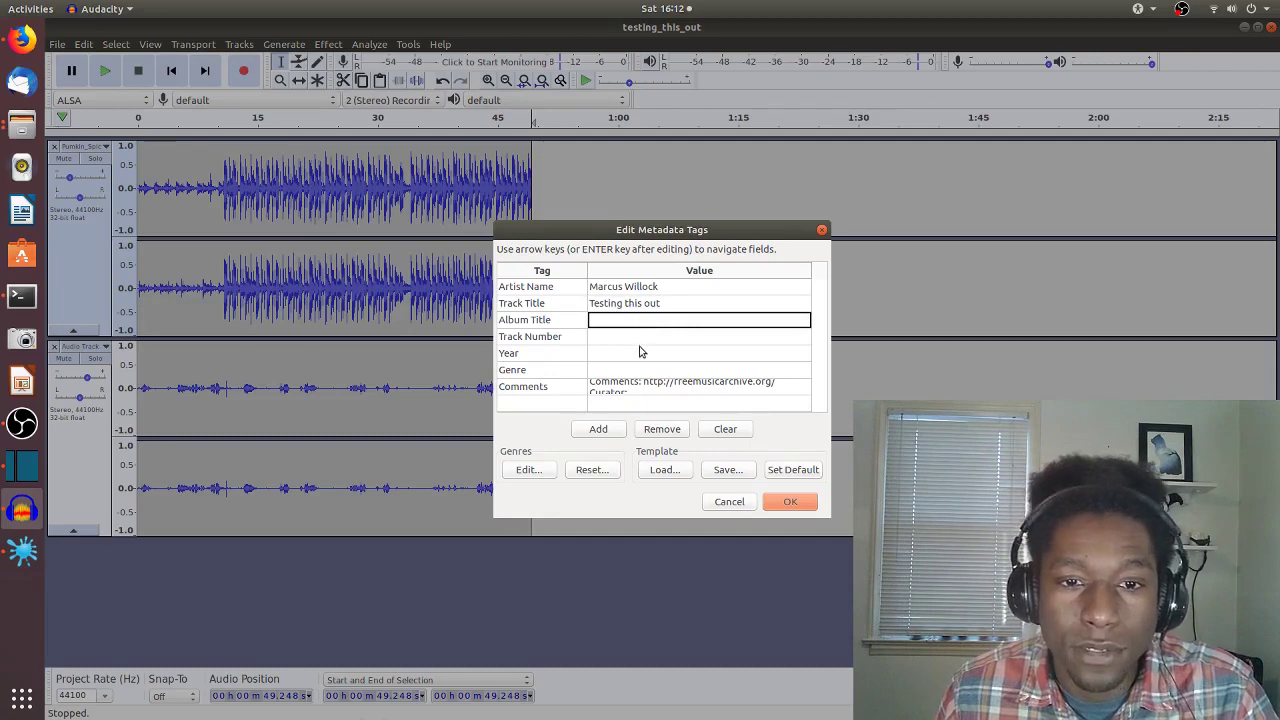
- Set the track number tag to 0 and the year to 2019, and confirm the metadata to finish the MP3 export
click(641, 337)
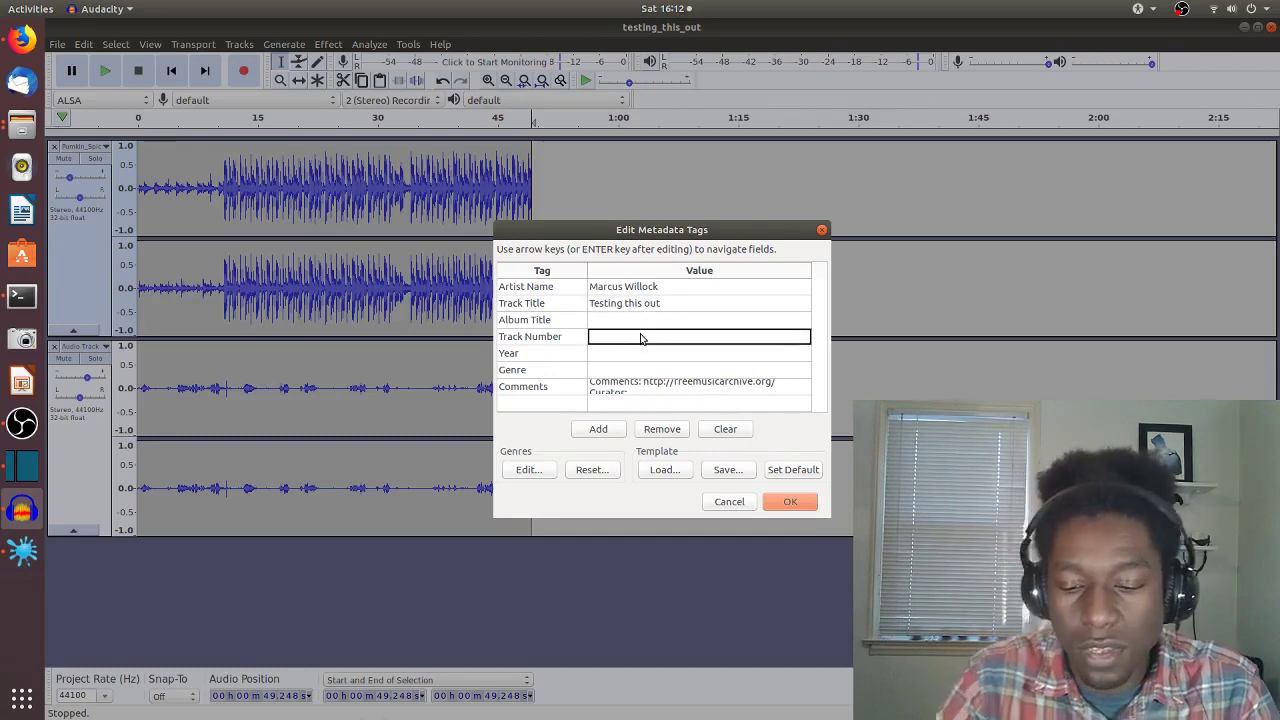
text(0)
key(Return)
click(630, 358)
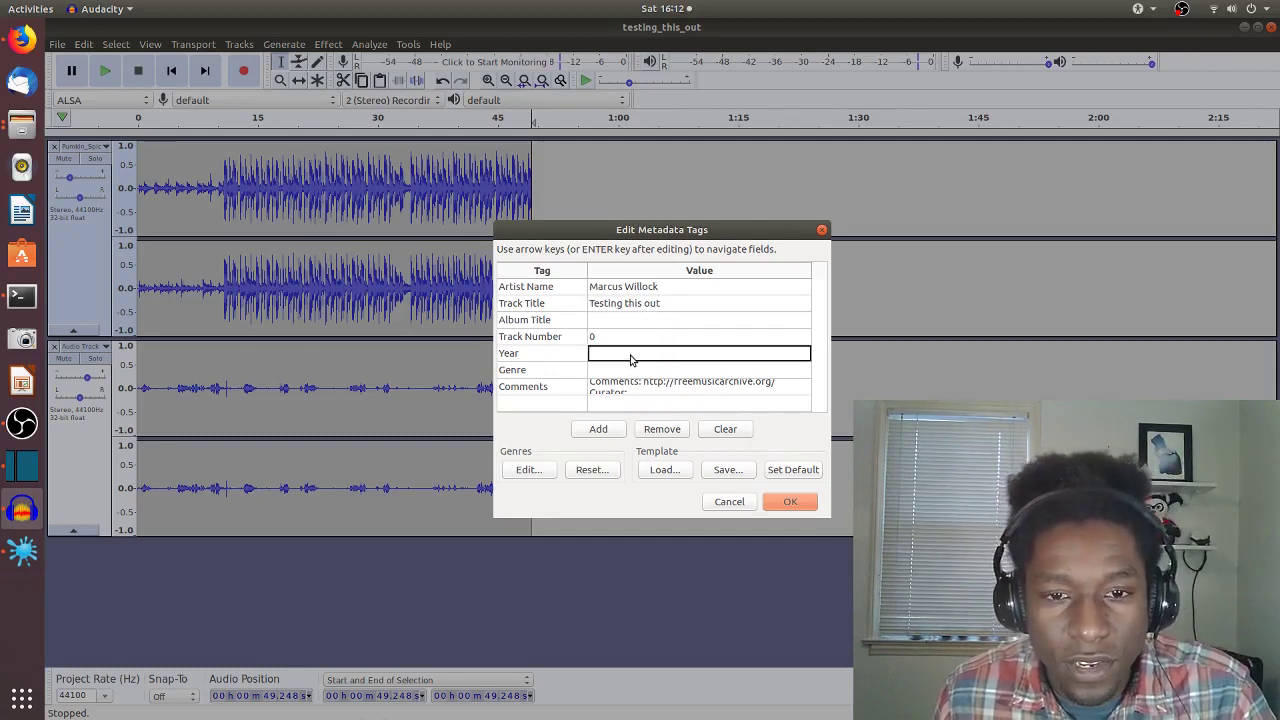
text(2019)
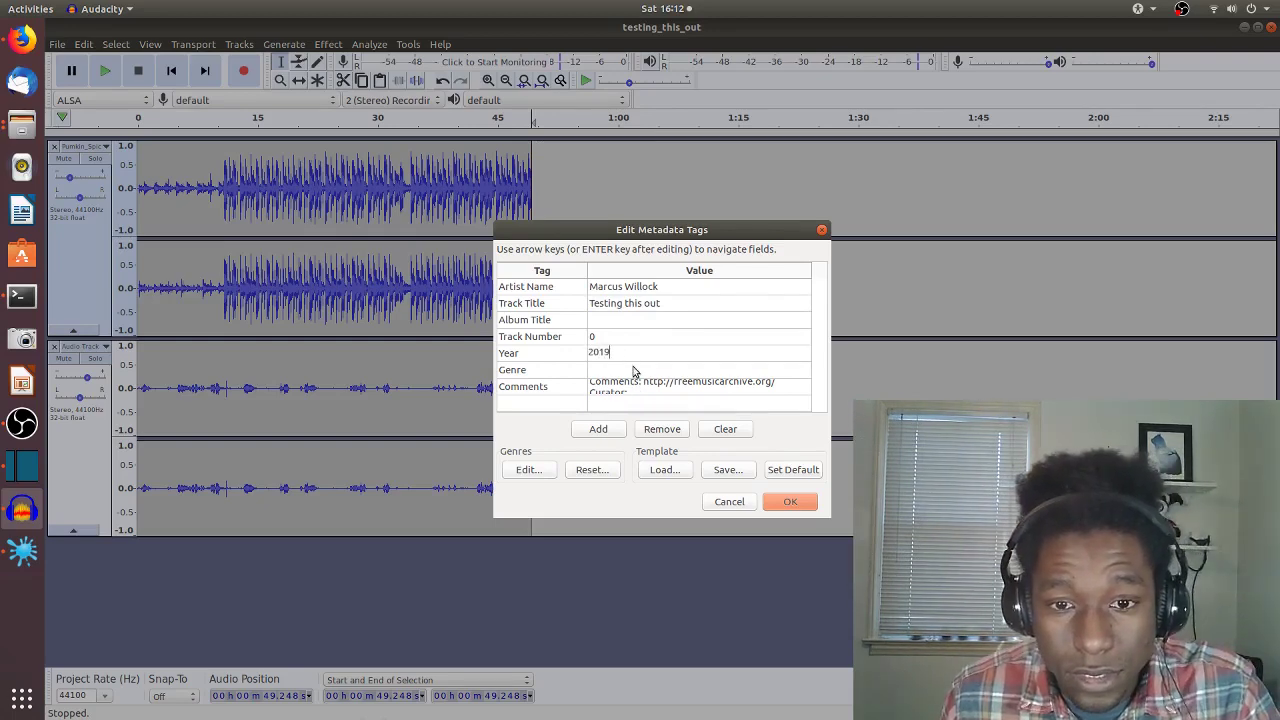
click(633, 371)
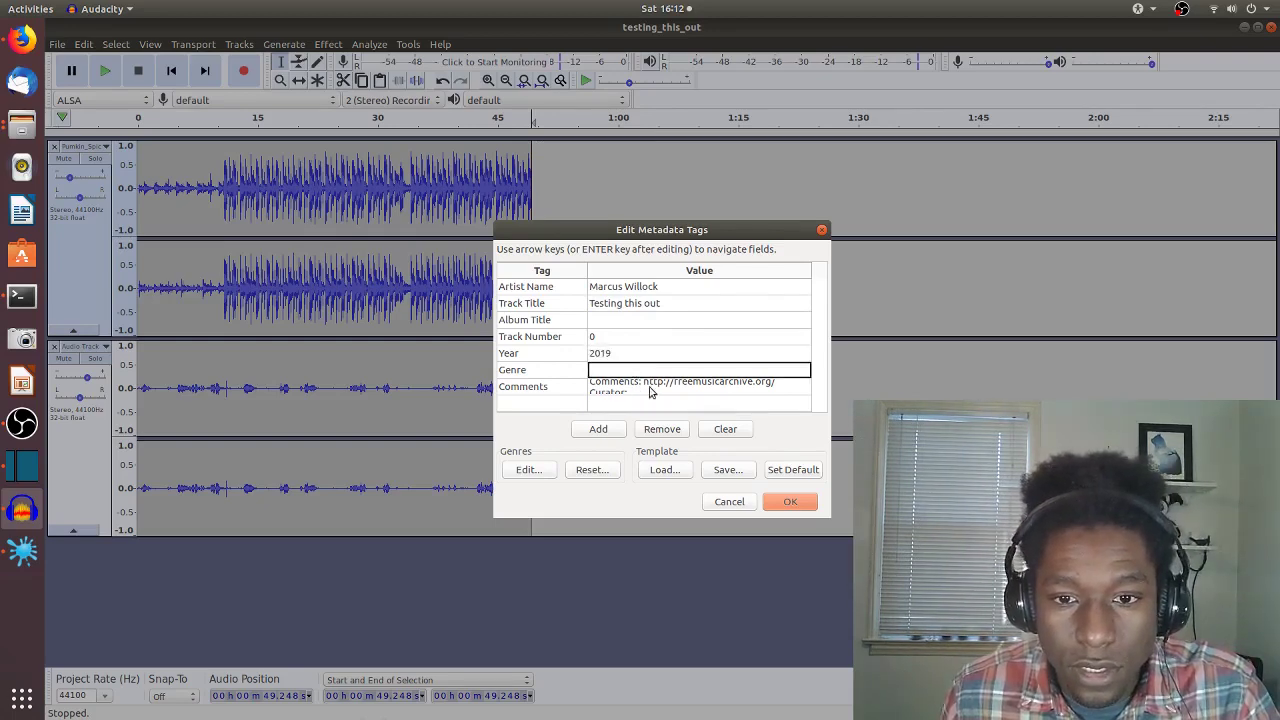
click(649, 391)
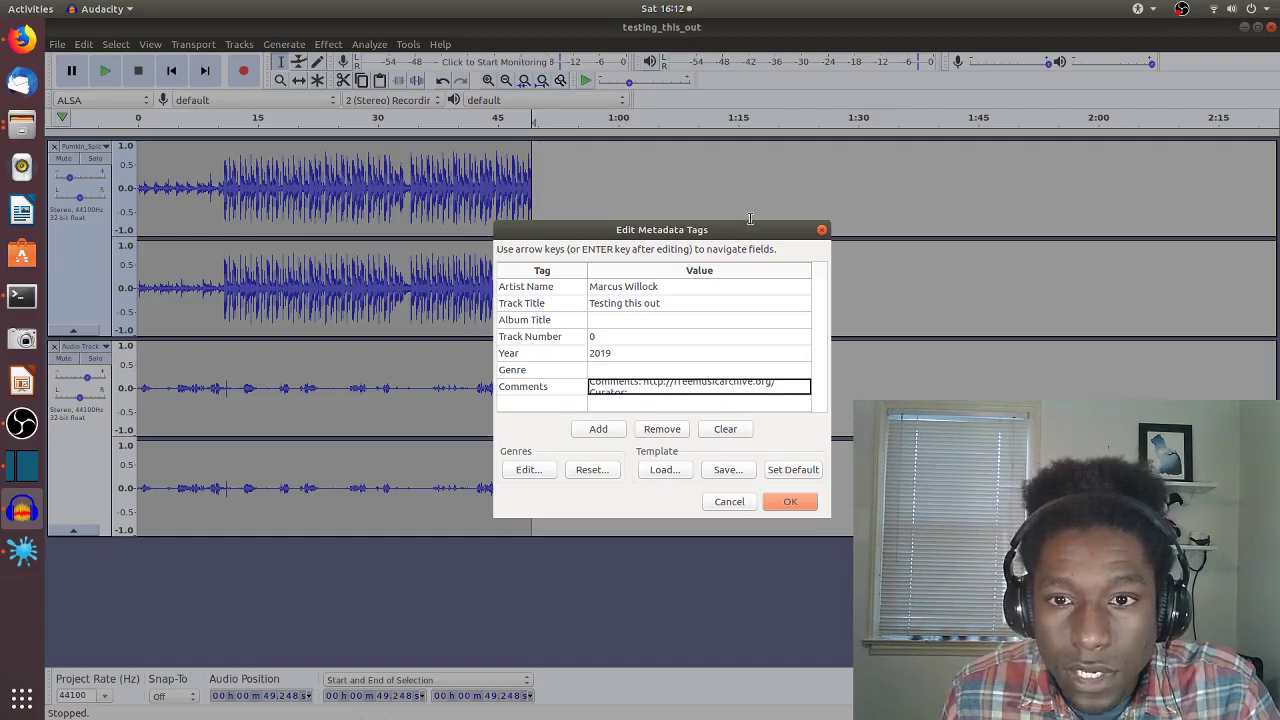
drag(751, 224, 684, 372)
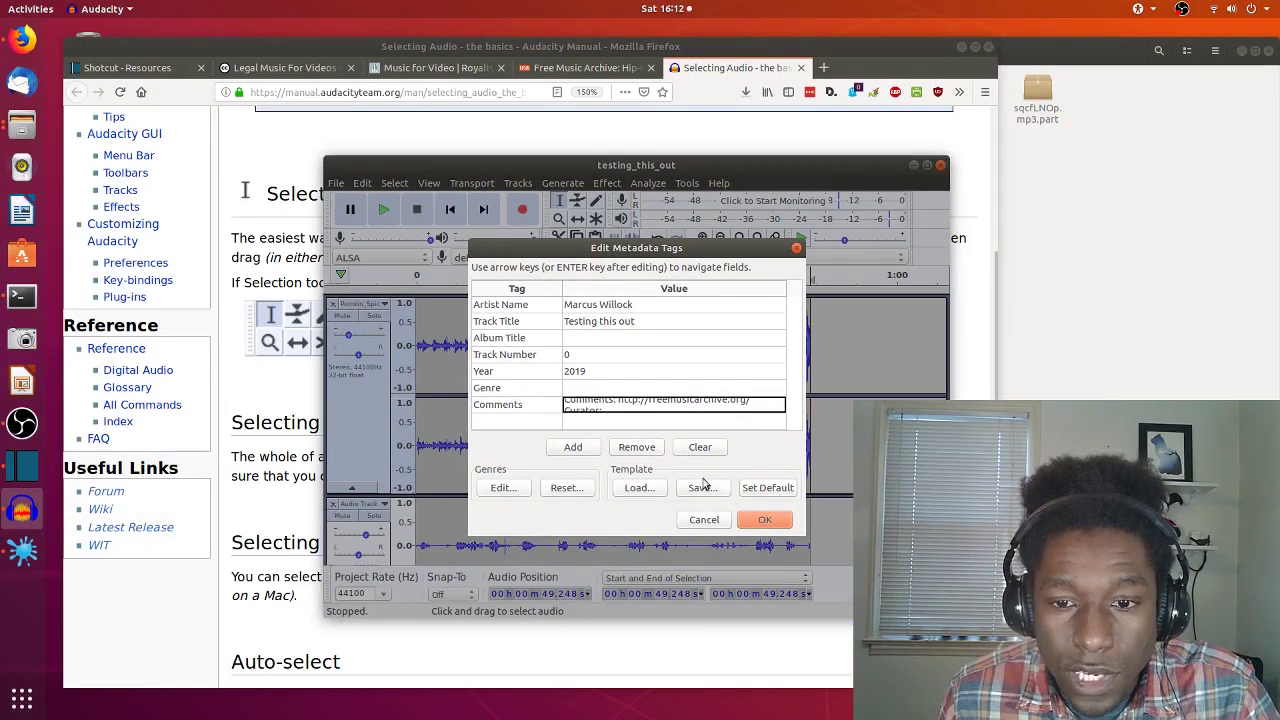
click(771, 521)
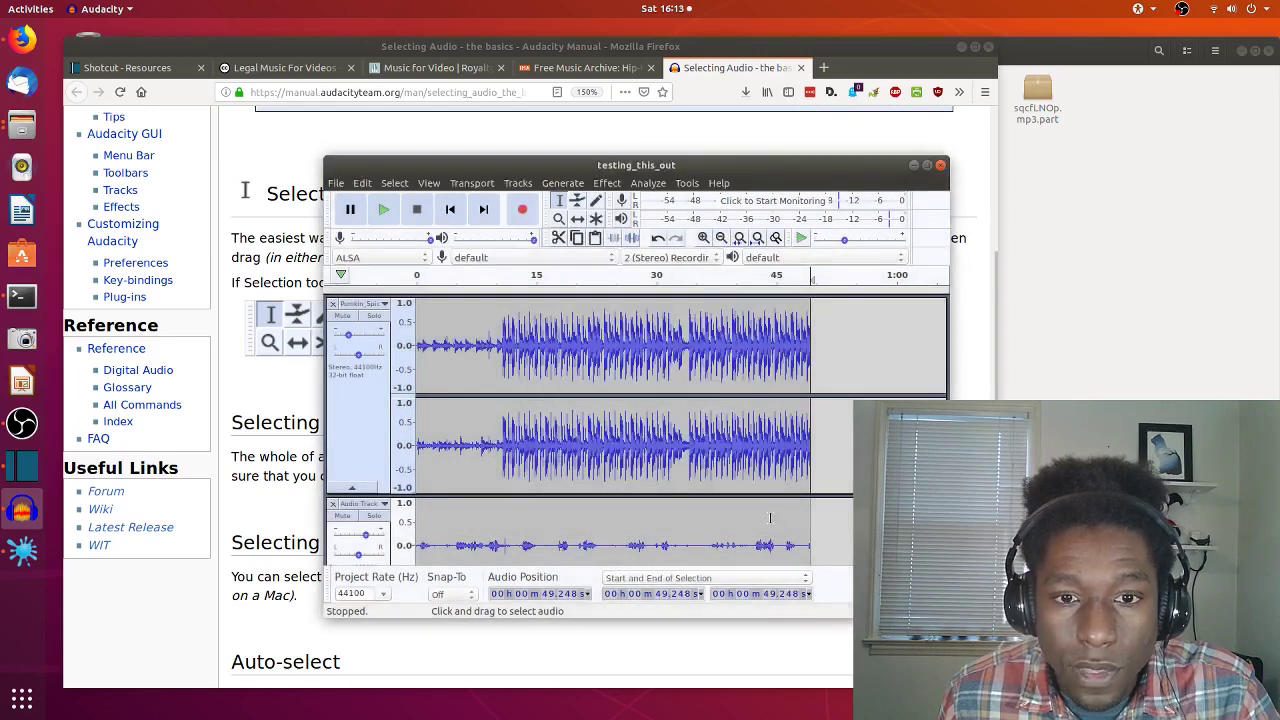
- Switch to the Files app, open Music/Audacity/testing_this_out_data, and play testing_this_out.mp3 in the video player
click(22, 125)
click(157, 95)
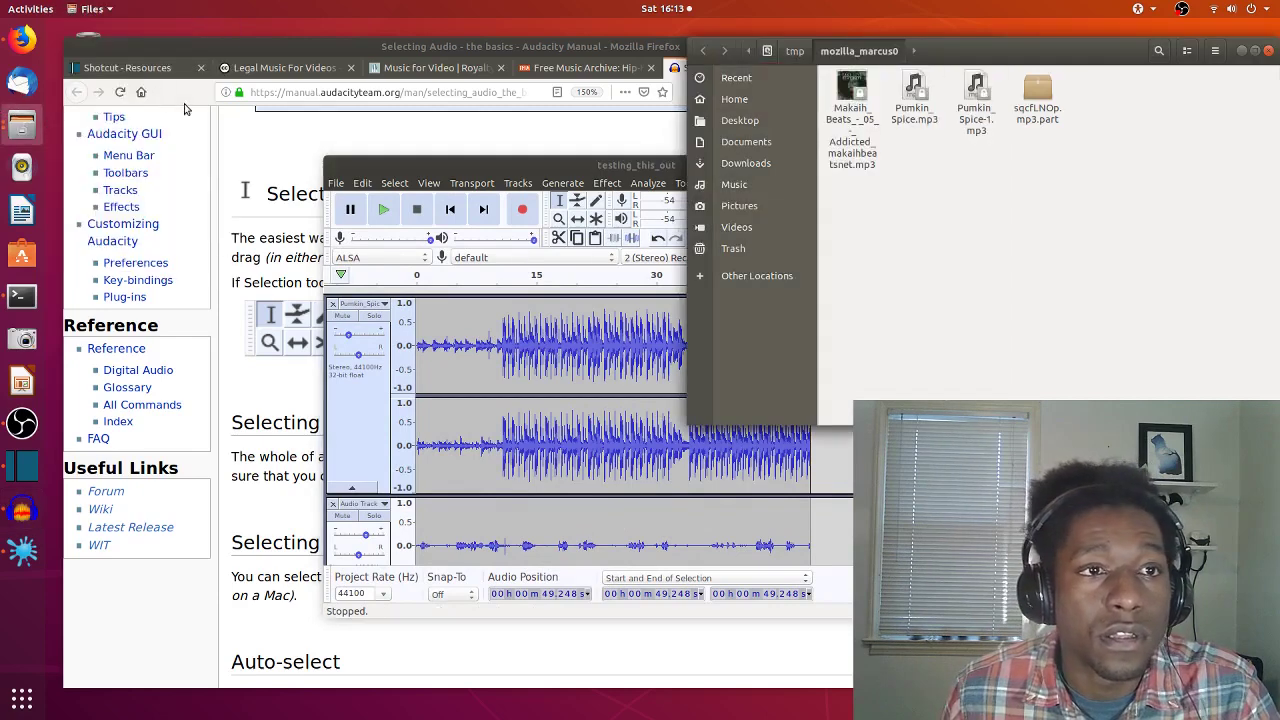
click(745, 185)
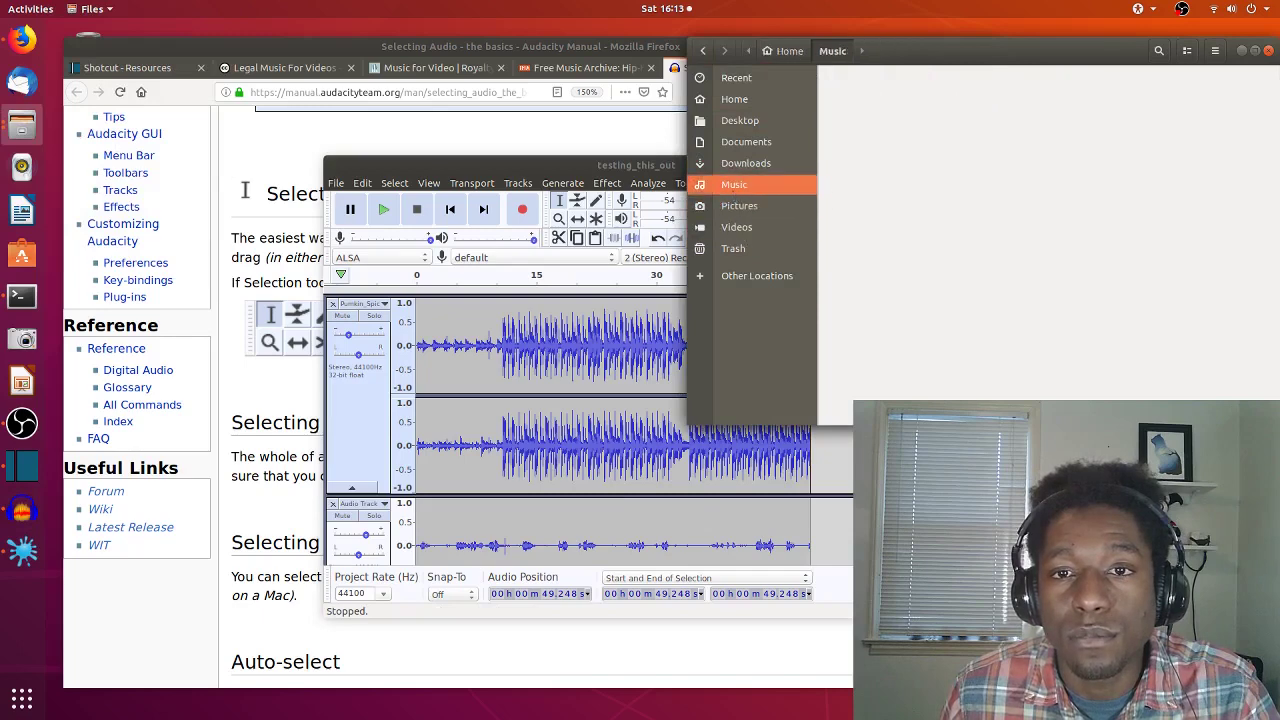
double_click(851, 92)
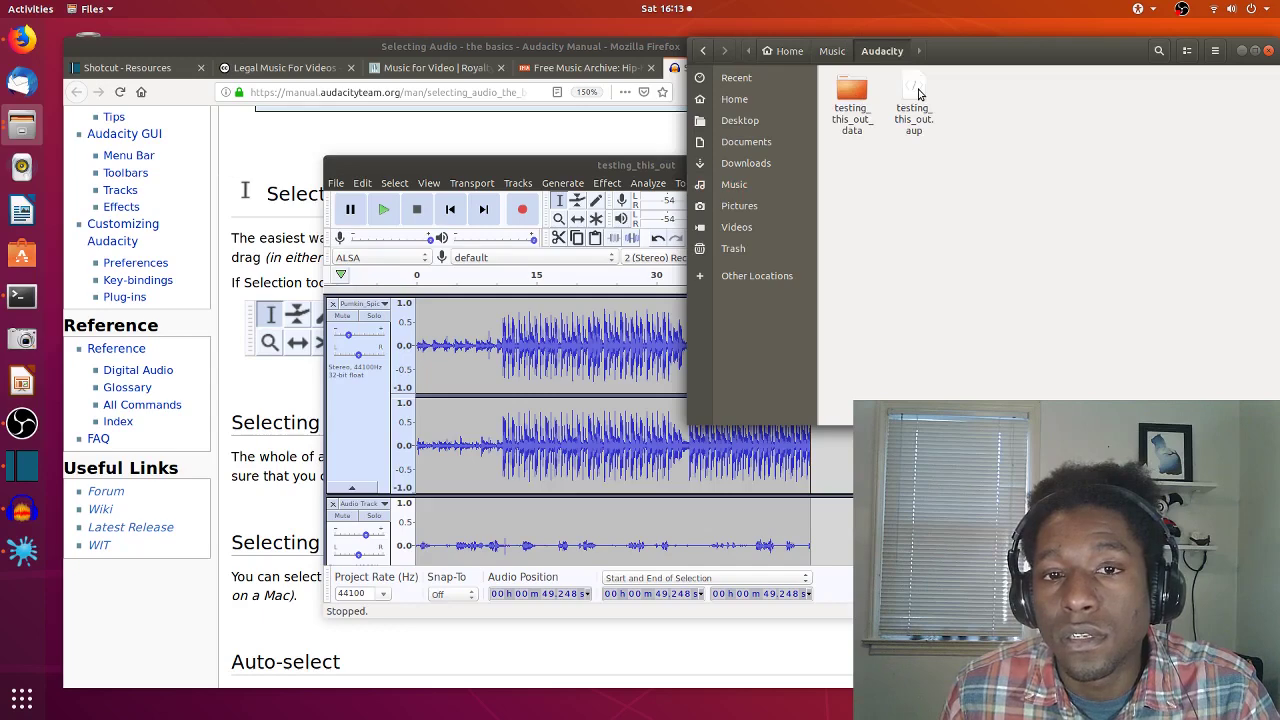
double_click(851, 92)
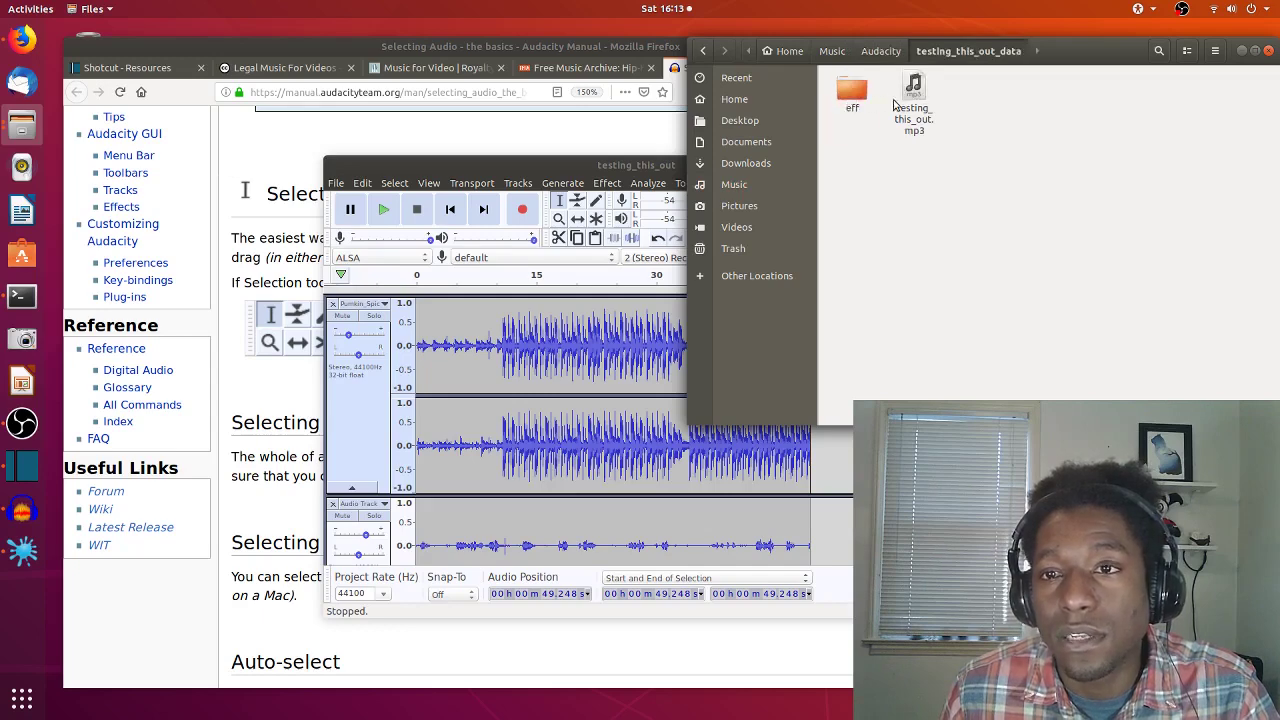
double_click(913, 90)
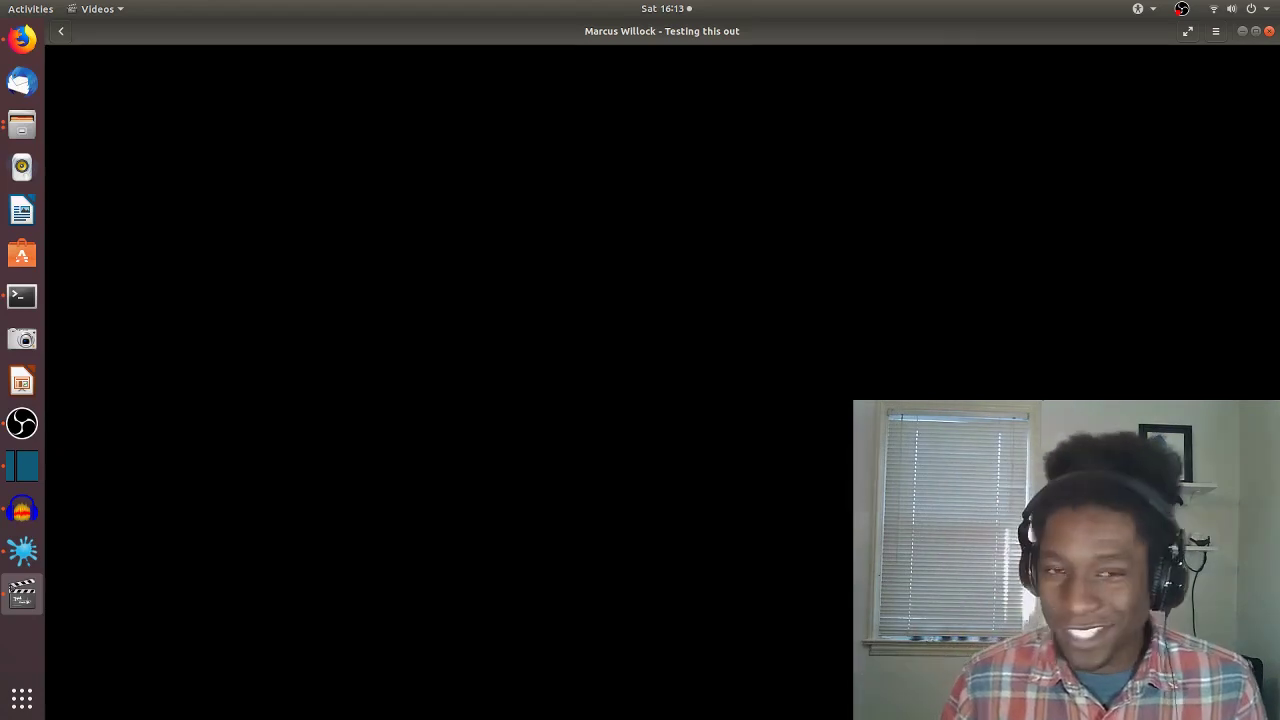
mouse_move(1214, 123)
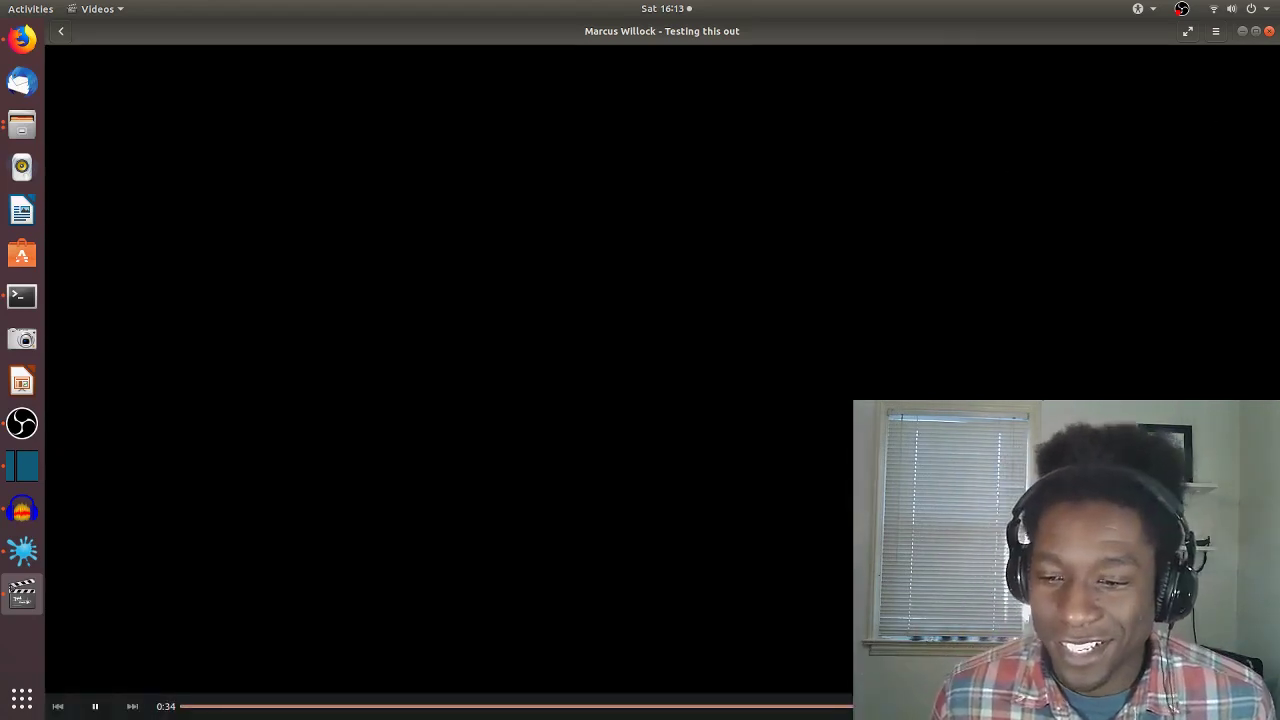